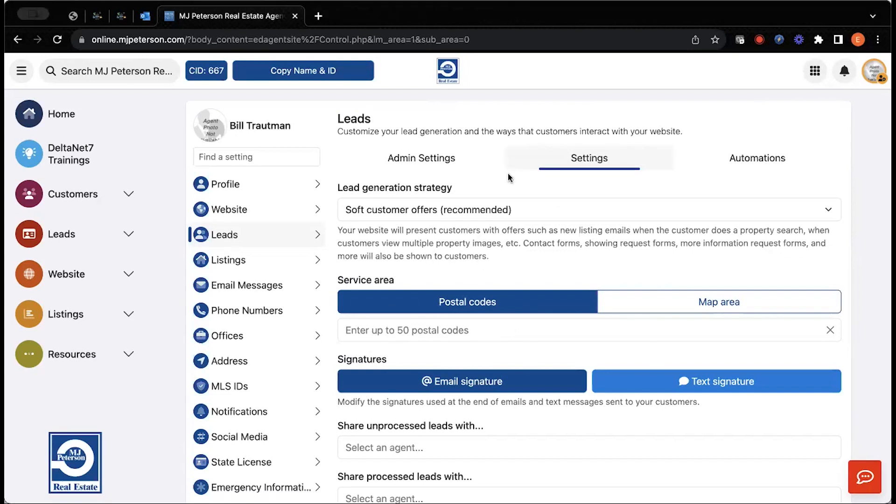
left_click(873, 71)
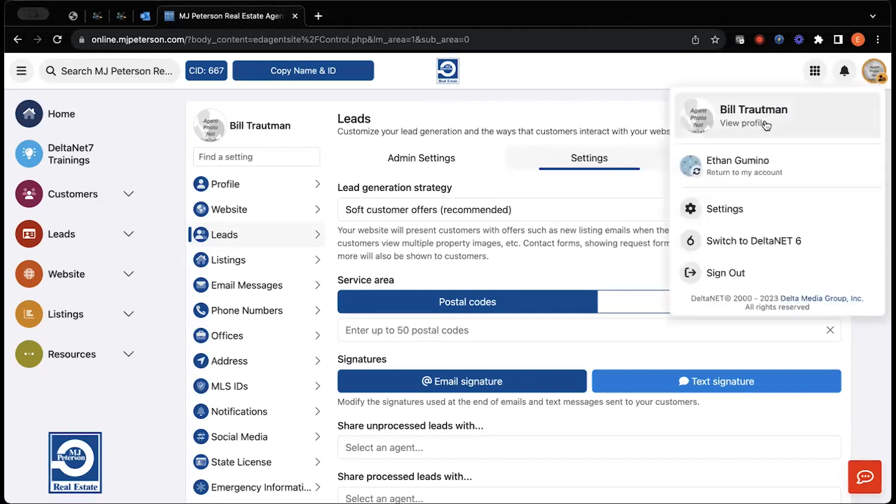
left_click(484, 120)
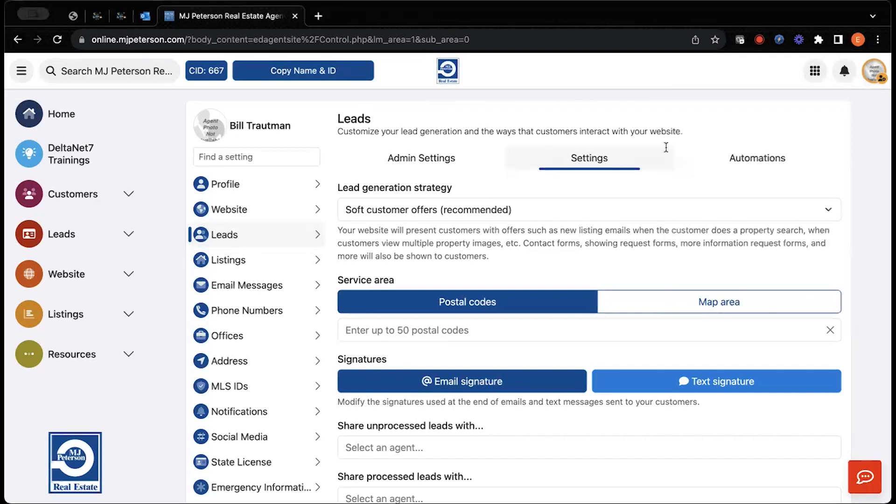
View the map area option for the lead service area and switch back to postal codes.
scroll(512, 341, "down", 1)
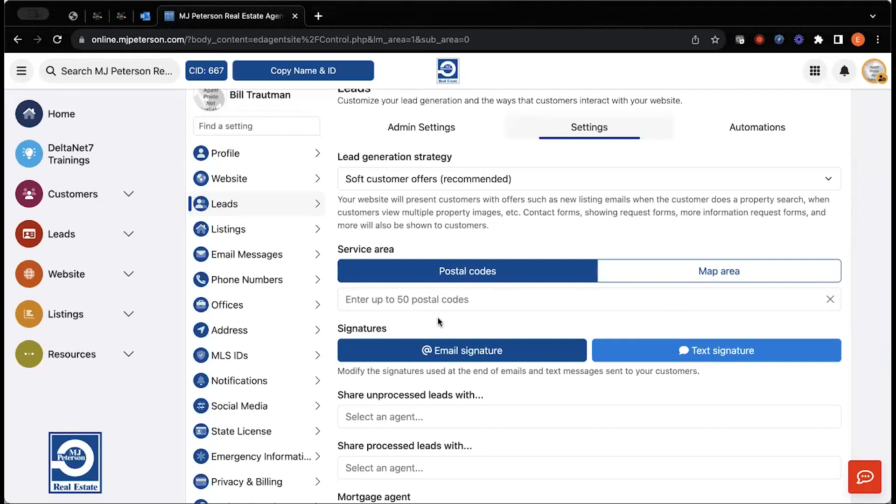
left_click(701, 276)
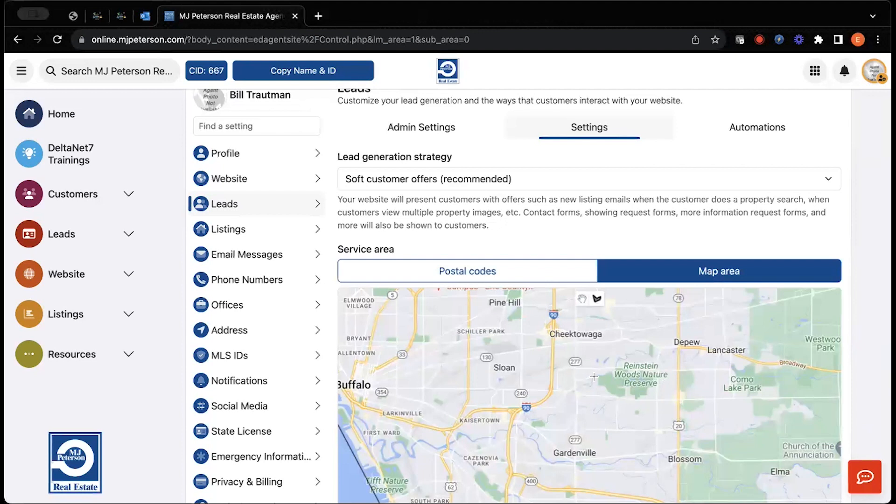
left_click(506, 272)
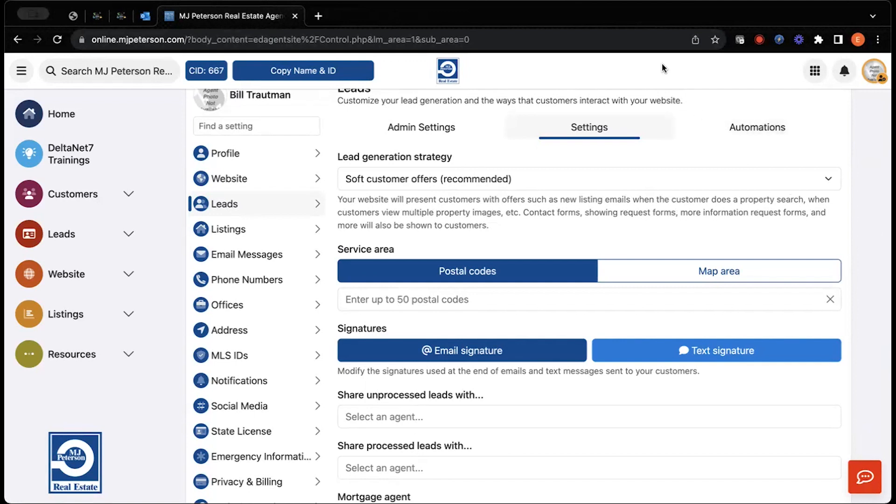
left_click(341, 70)
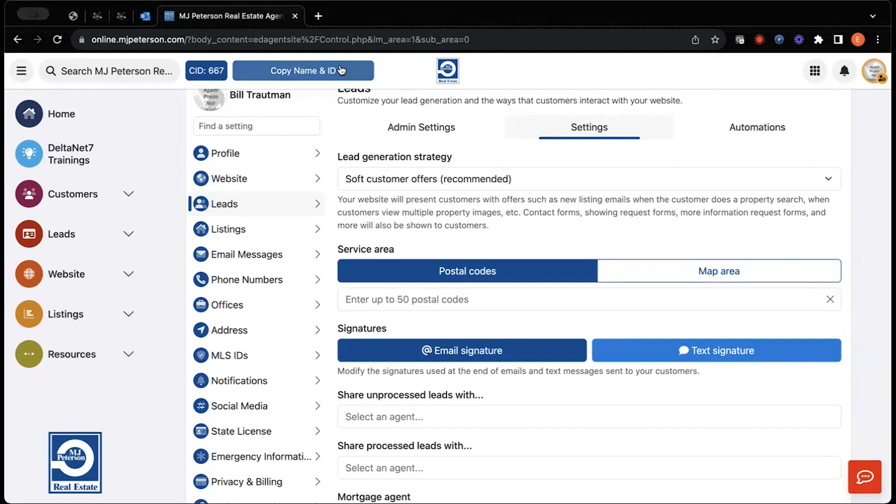
Review the remaining lead settings, from signatures and lead sharing down to the lead parser email option.
scroll(450, 314, "down", 3)
scroll(499, 375, "down", 1)
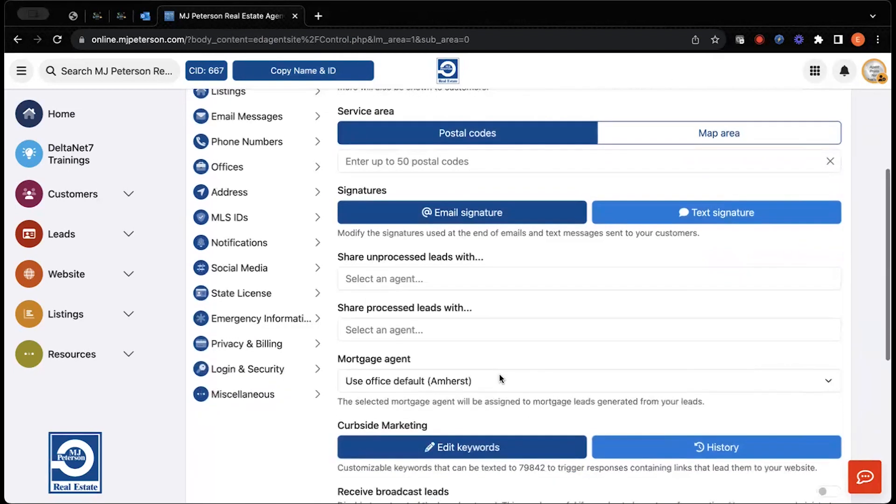
scroll(459, 331, "down", 1)
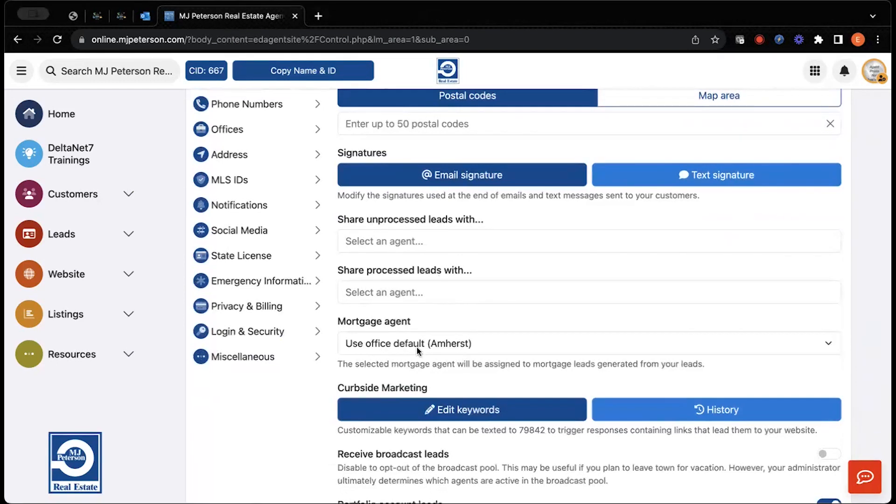
scroll(420, 326, "down", 3)
scroll(451, 278, "down", 3)
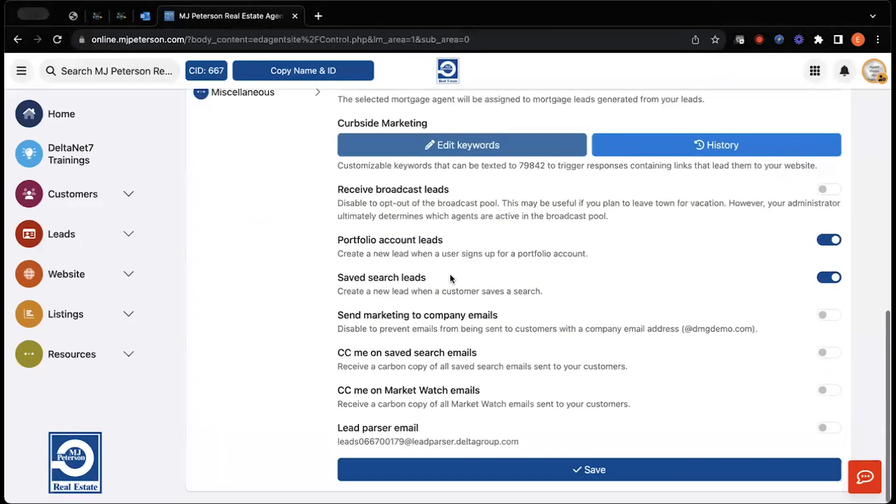
scroll(451, 279, "up", 10)
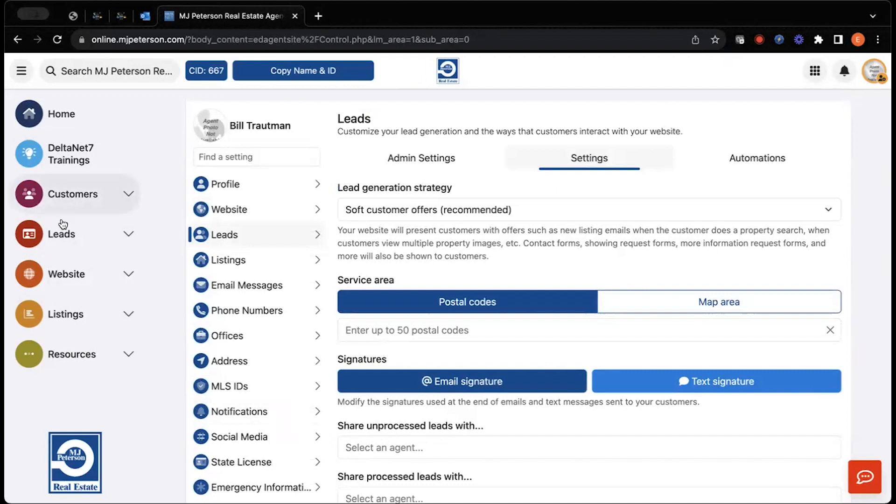
Open the current agent's list of leads.
left_click(129, 242)
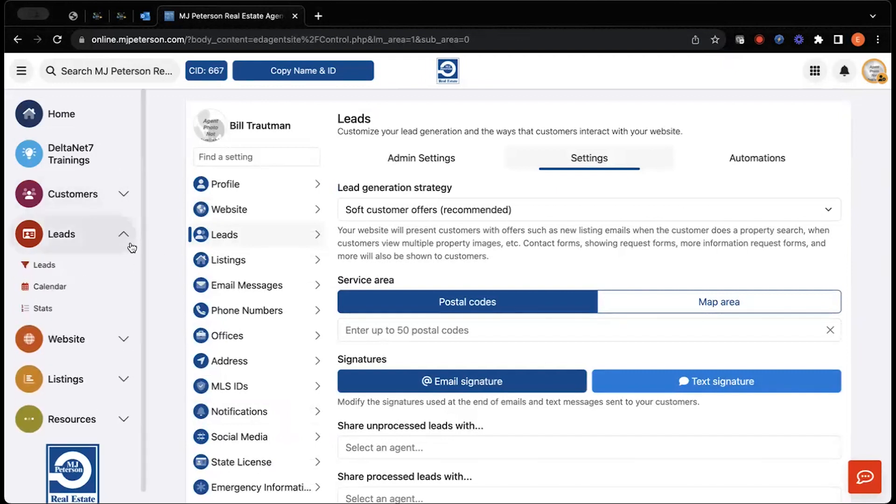
left_click(77, 267)
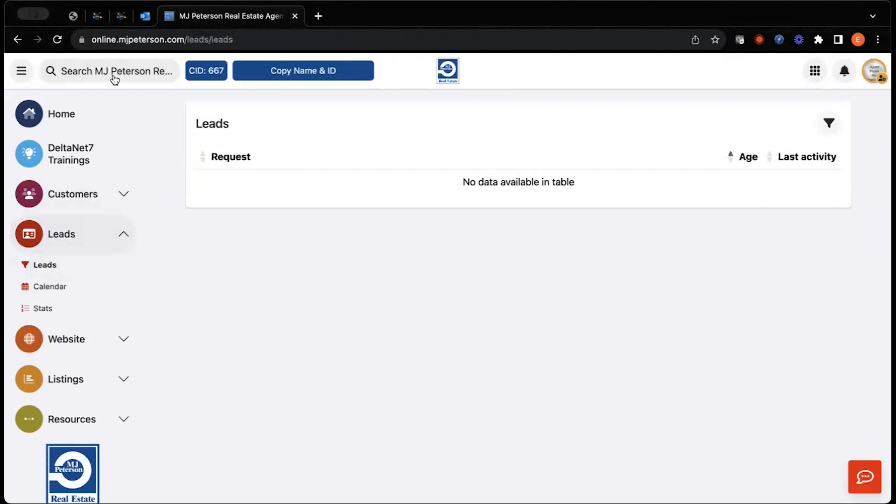
Return to the admin's own account and look through the company-wide list of new leads.
left_click(873, 72)
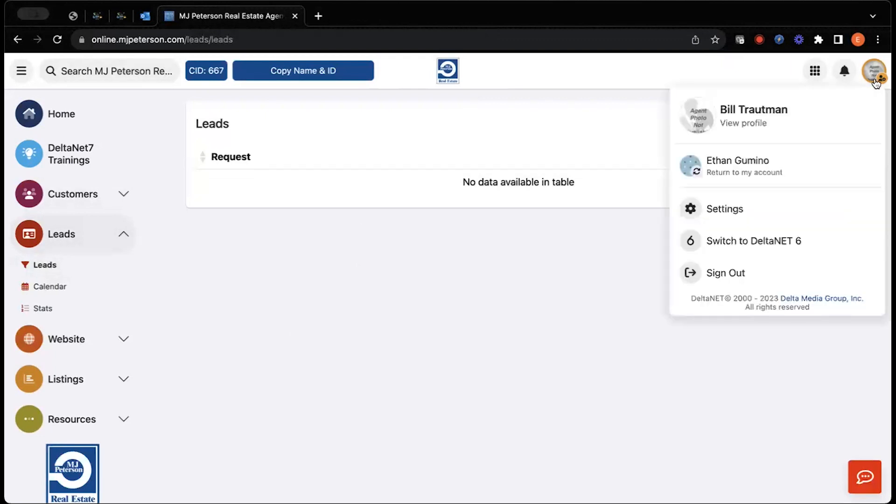
left_click(784, 164)
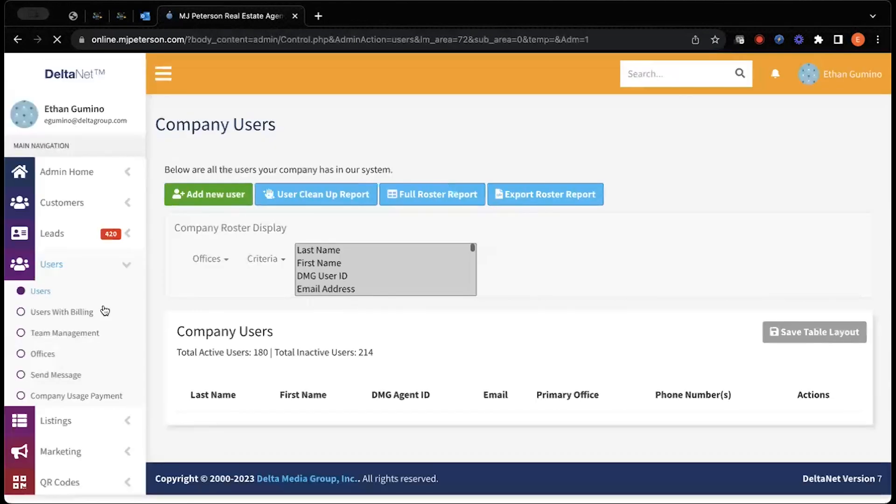
left_click(100, 234)
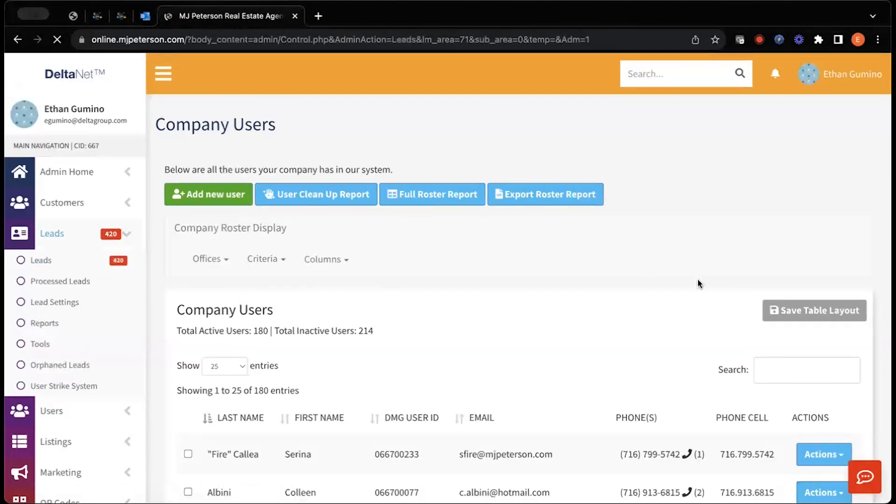
scroll(698, 259, "down", 3)
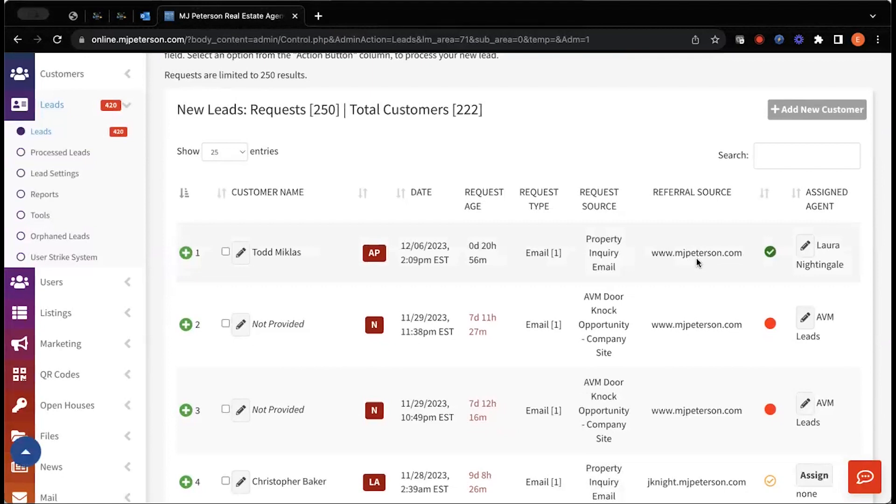
scroll(698, 262, "down", 4)
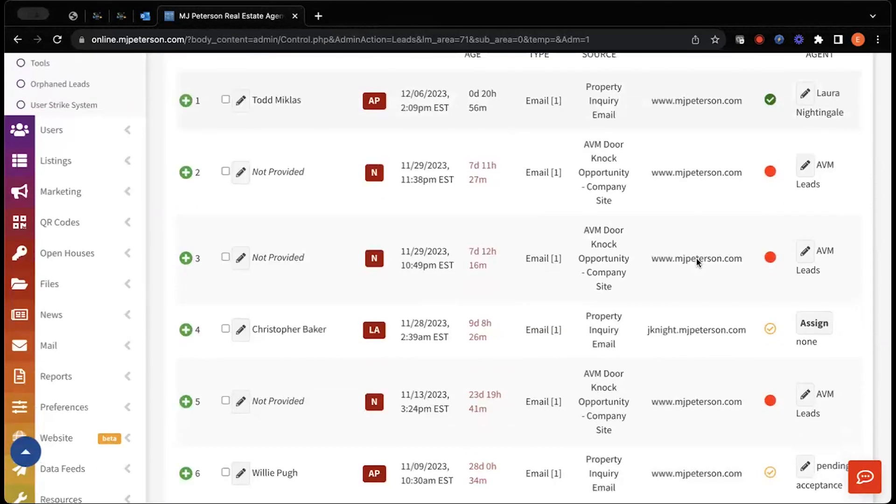
scroll(697, 259, "down", 4)
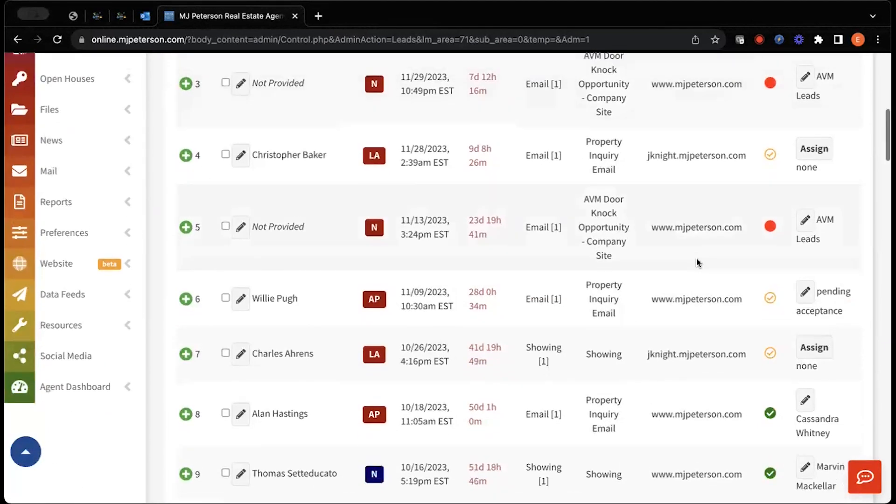
scroll(697, 259, "down", 3)
scroll(698, 261, "up", 15)
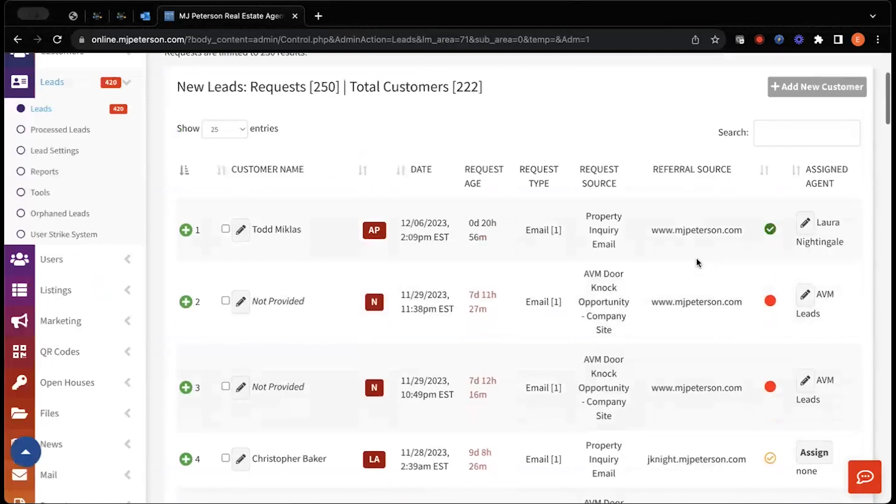
Search by first name for the agent assigned to the first new lead and open that agent's account.
left_click(664, 66)
type("Laura")
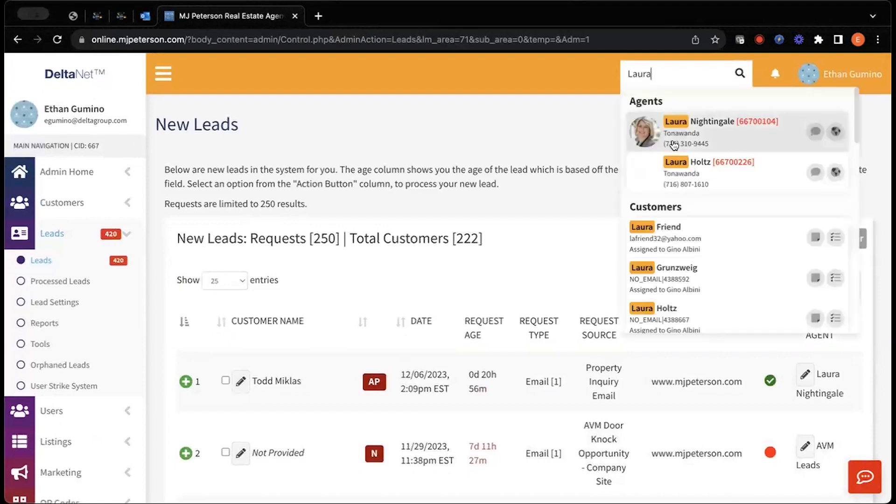
left_click(675, 135)
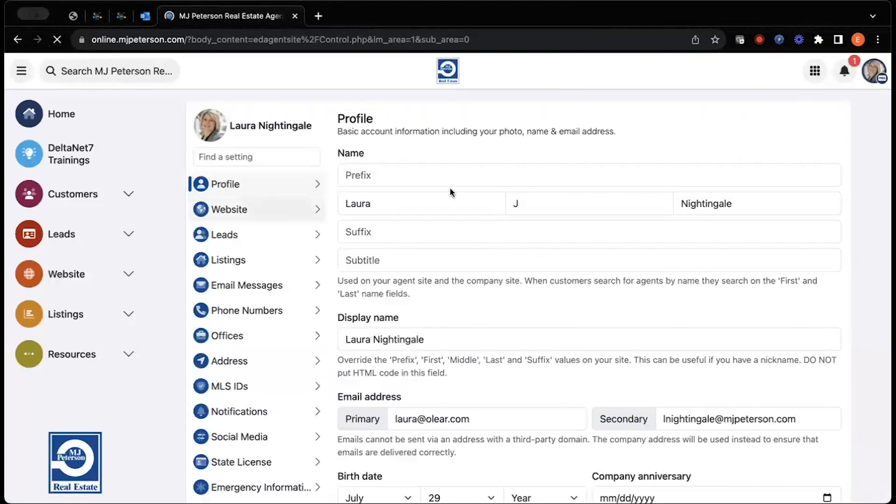
Open this agent's list of leads and view the details of the email request lead.
left_click(34, 235)
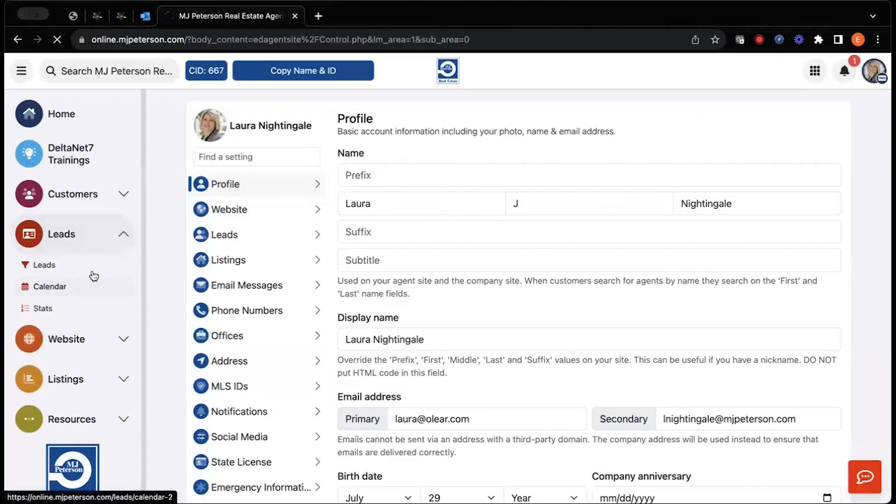
left_click(93, 275)
left_click(96, 271)
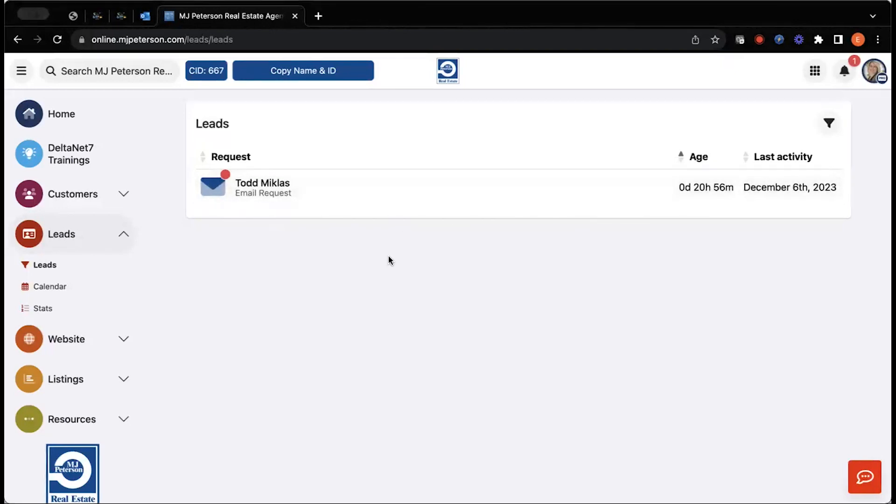
left_click(272, 200)
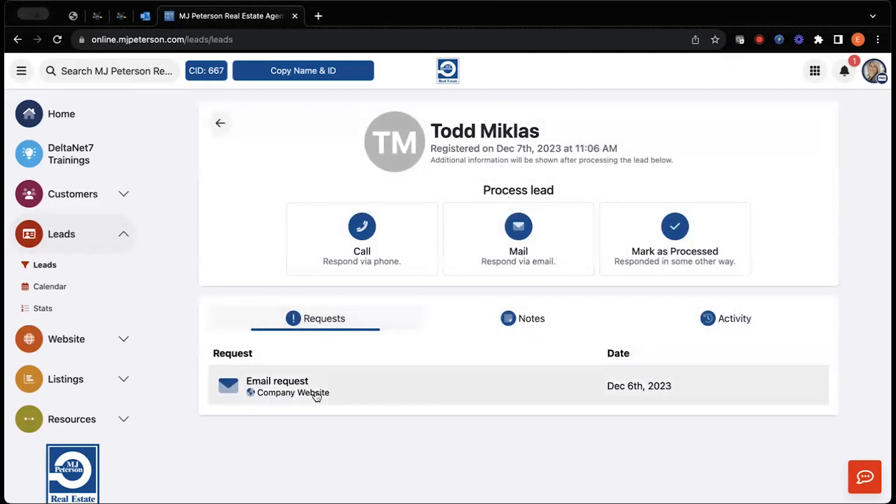
Check the lead's notes and read through its customer activity timeline.
left_click(509, 319)
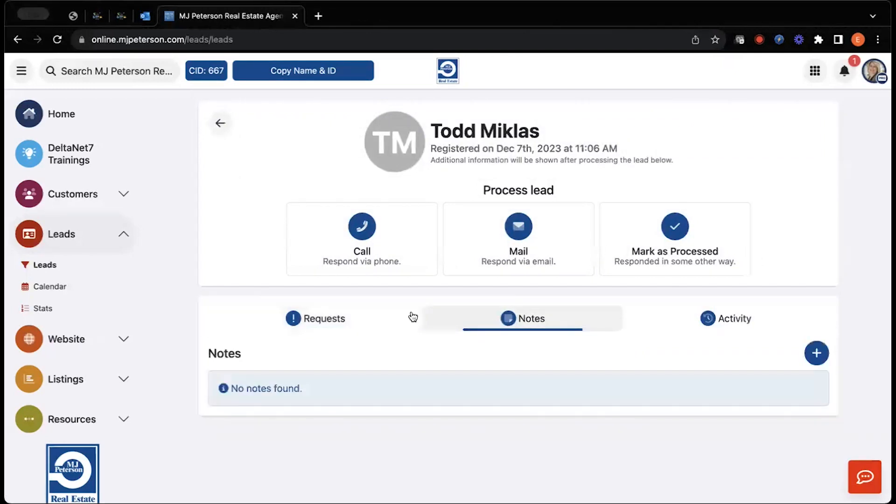
left_click(694, 319)
scroll(432, 419, "down", 5)
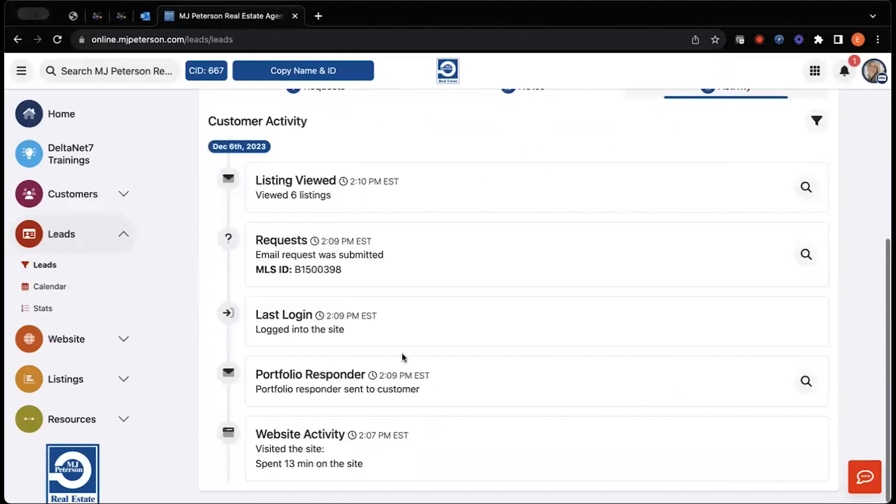
scroll(504, 256, "up", 3)
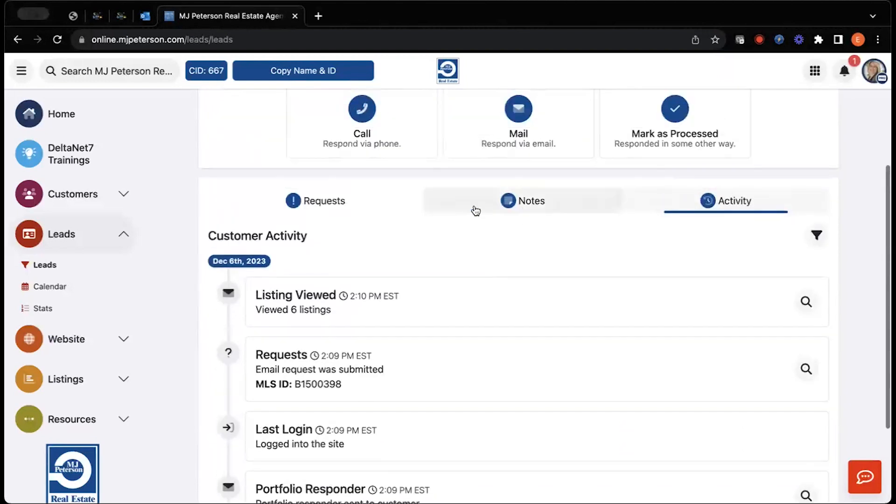
scroll(579, 262, "up", 3)
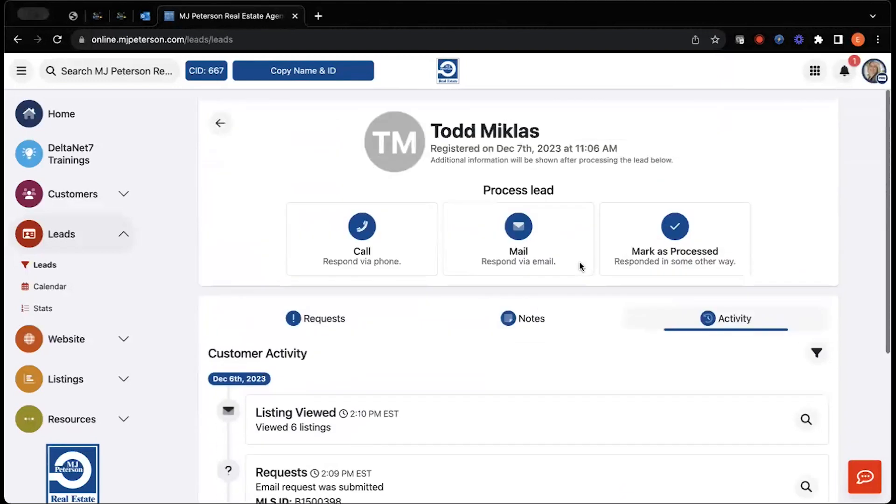
scroll(472, 236, "down", 6)
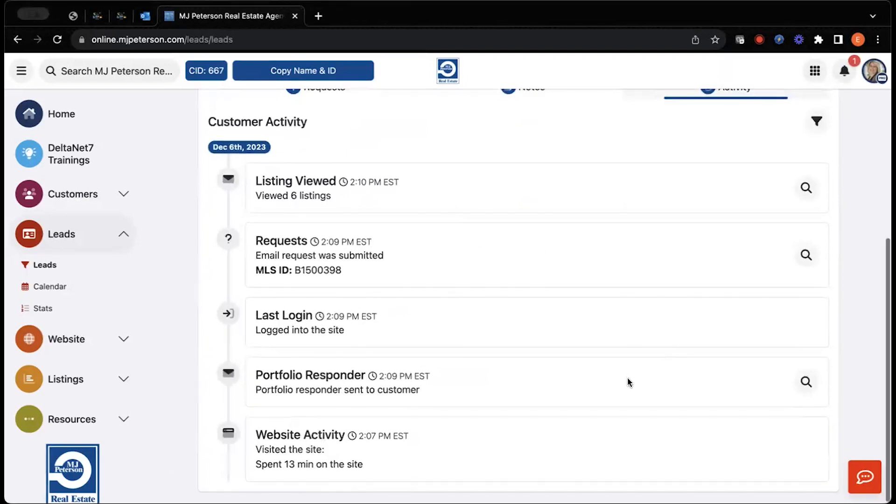
Read the portfolio responder message in the activity timeline and close its details.
left_click(804, 383)
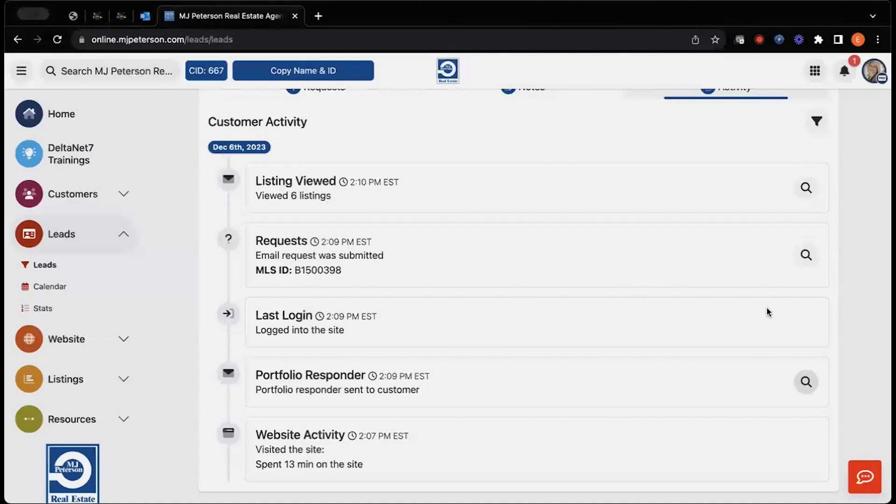
scroll(388, 318, "down", 2)
scroll(388, 322, "up", 2)
scroll(387, 322, "down", 5)
scroll(466, 234, "up", 5)
left_click(581, 87)
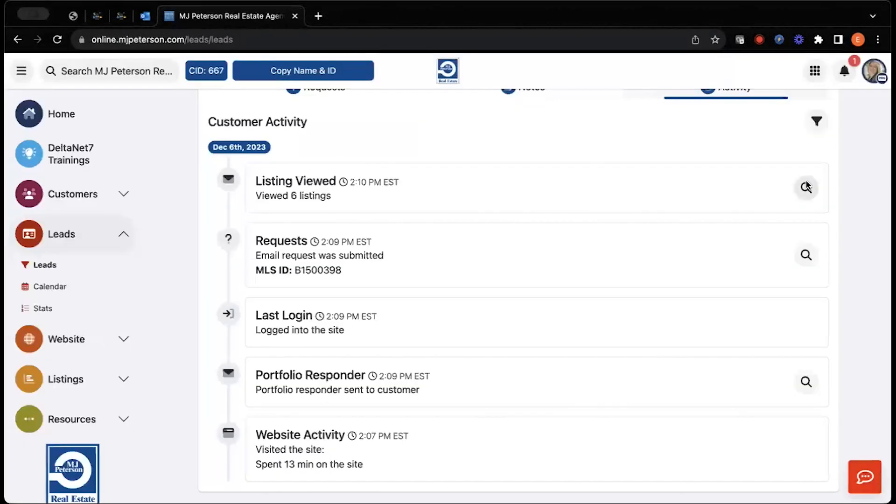
View the listings the customer looked at, close the details and return to the agent's list of leads.
left_click(806, 186)
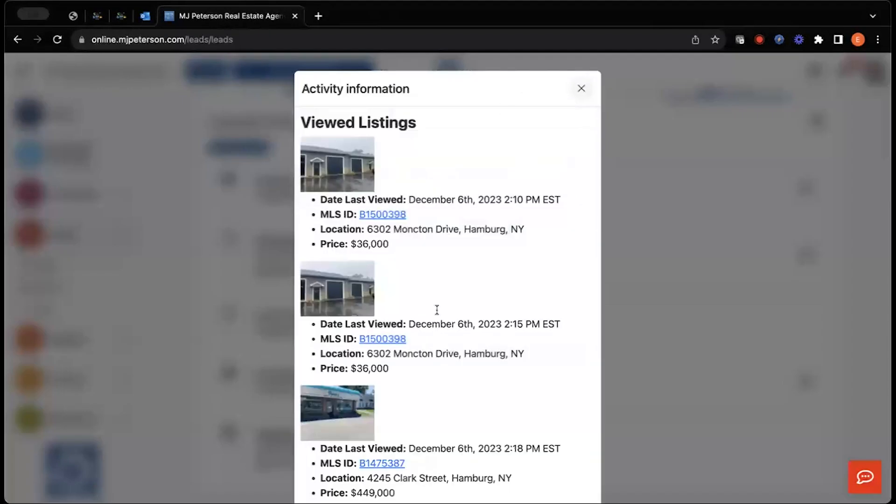
left_click(580, 89)
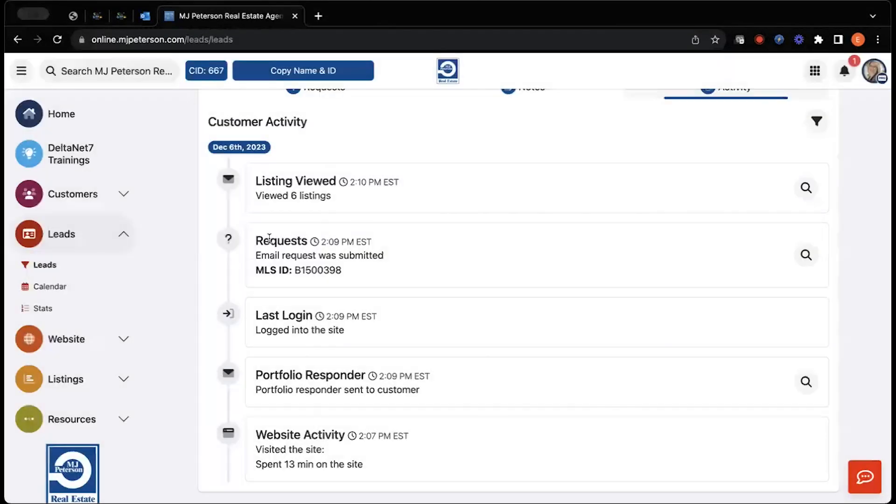
scroll(448, 310, "up", 5)
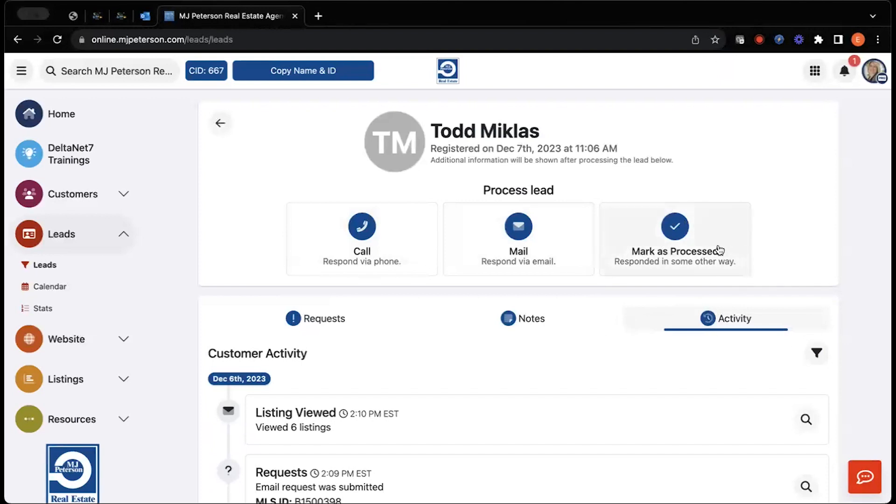
left_click(212, 132)
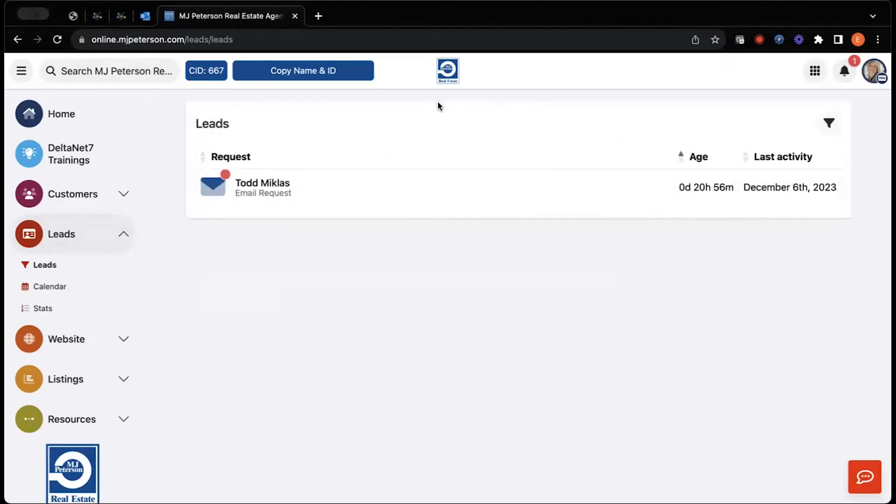
Search for another agent by first name and open that agent's profile settings.
left_click(148, 79)
type("bill")
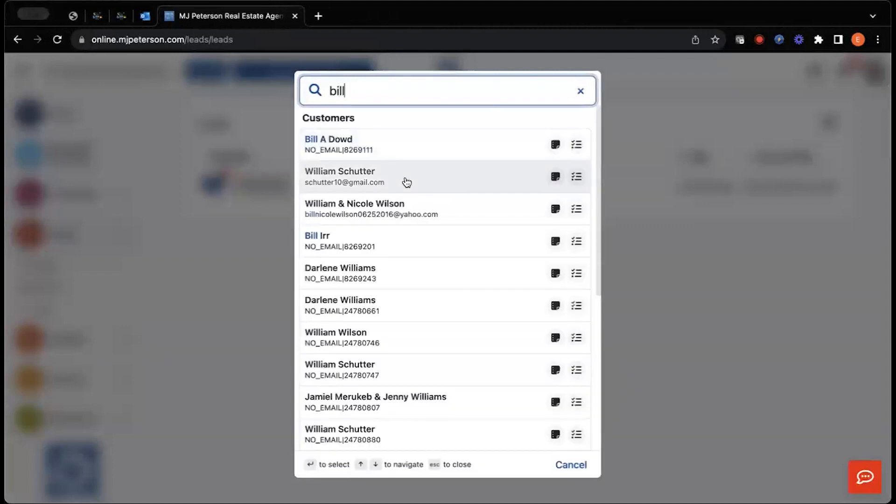
scroll(402, 205, "down", 5)
left_click(397, 259)
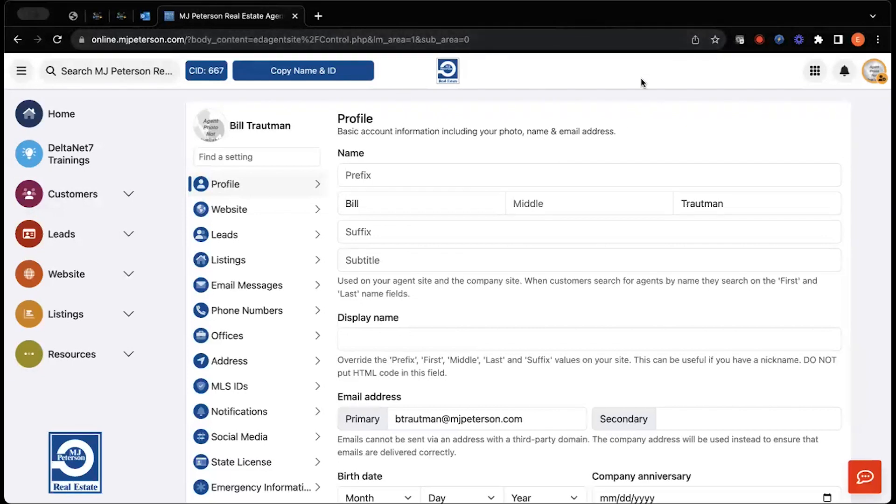
Open this agent's customer list and view the full record of the most recently created customer.
left_click(122, 195)
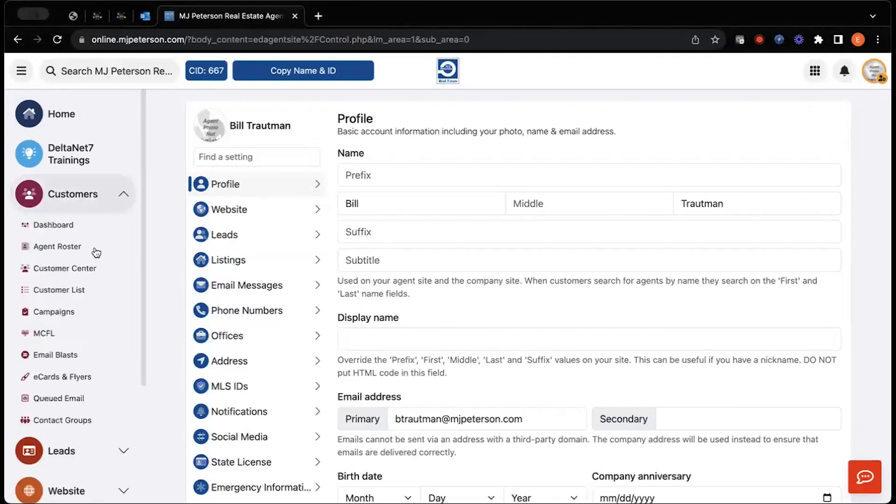
left_click(86, 291)
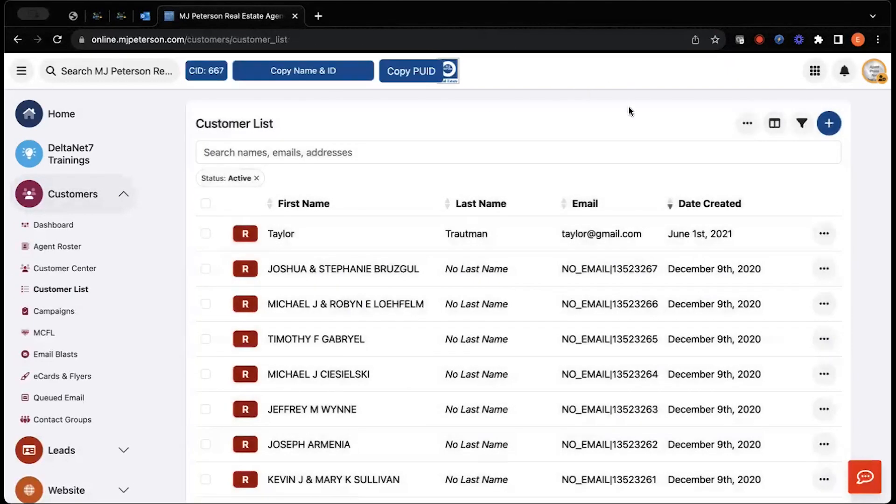
left_click(824, 234)
left_click(796, 257)
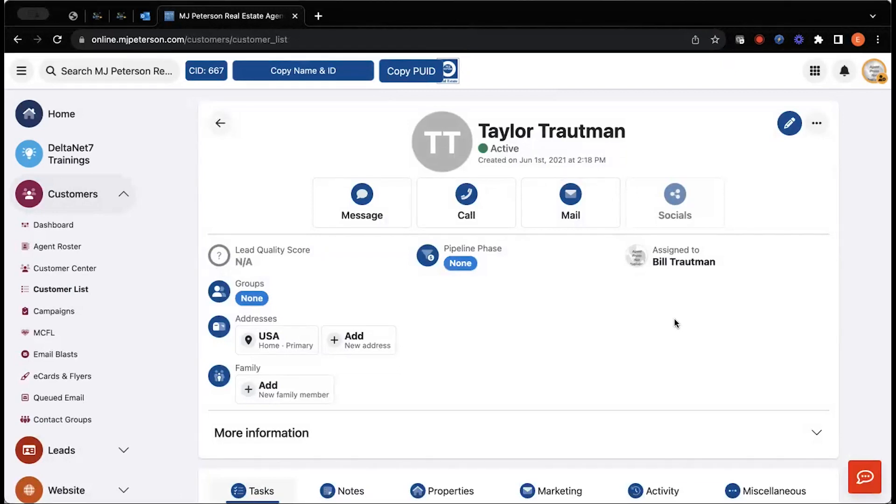
Look over the customer's summary, tasks and marketing sections in the record.
scroll(674, 322, "down", 2)
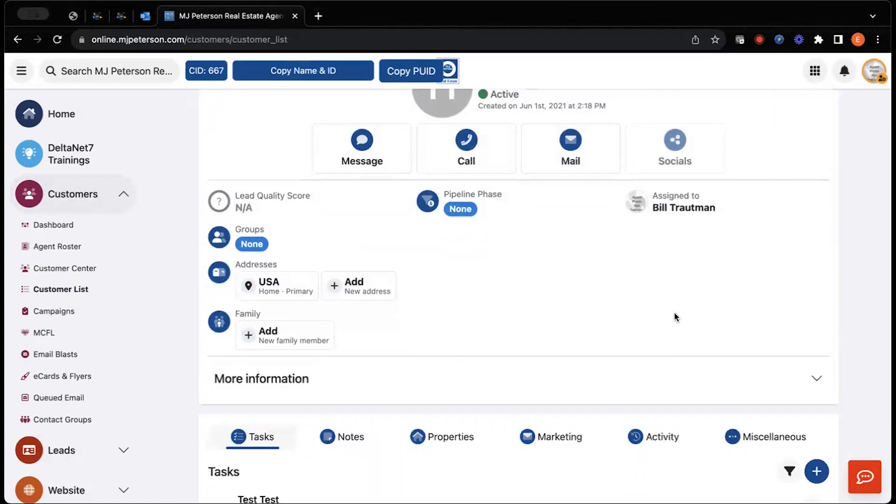
scroll(675, 316, "down", 4)
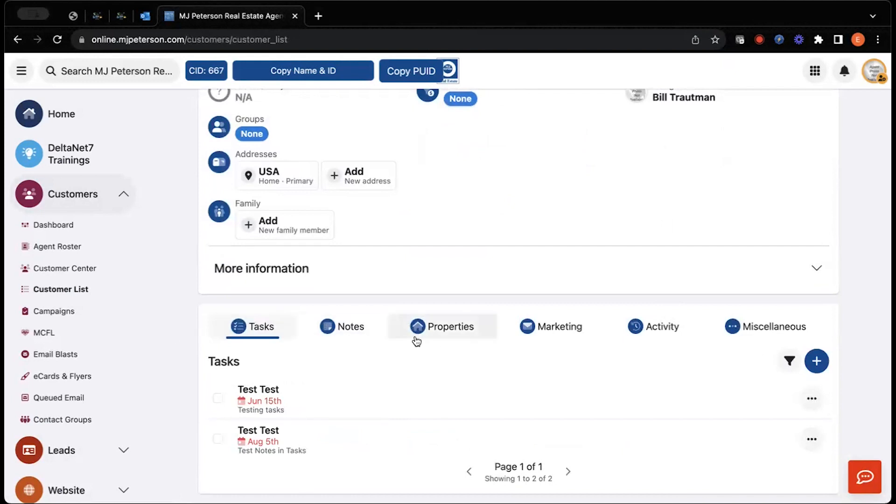
left_click(562, 328)
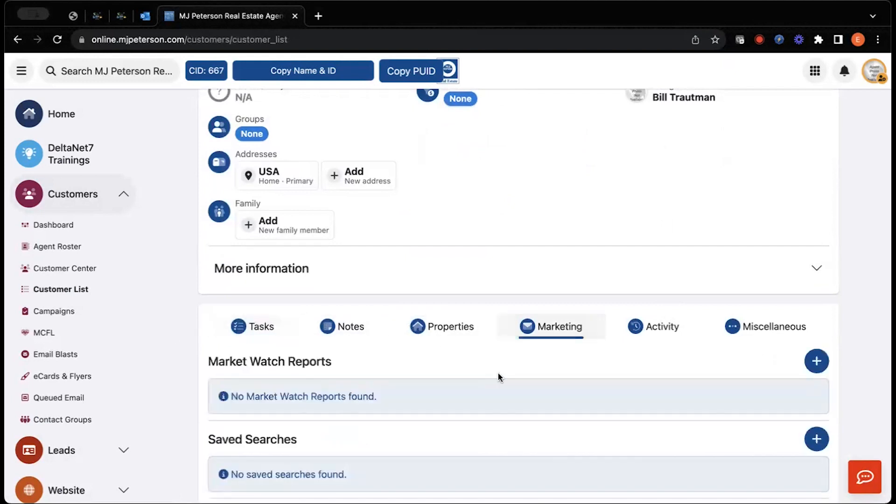
scroll(497, 373, "down", 5)
scroll(497, 373, "up", 5)
scroll(497, 373, "up", 4)
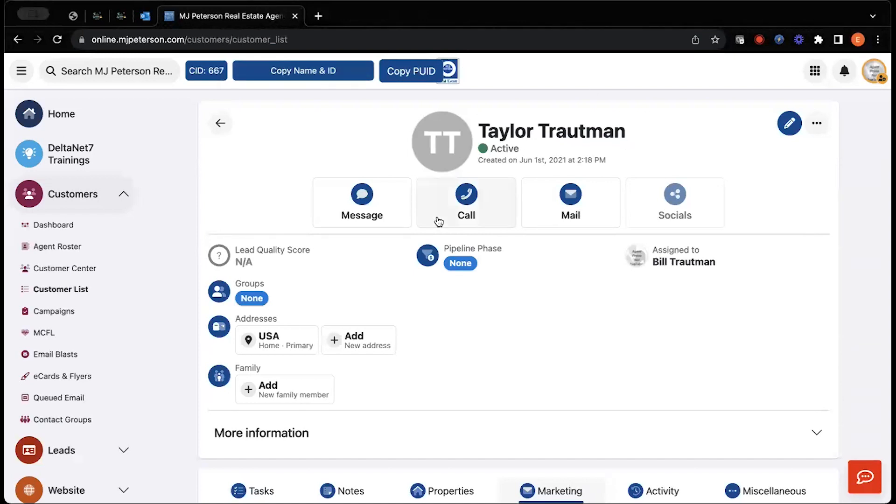
Expand the customer's More information section and look through its details.
scroll(483, 276, "down", 1)
left_click(300, 406)
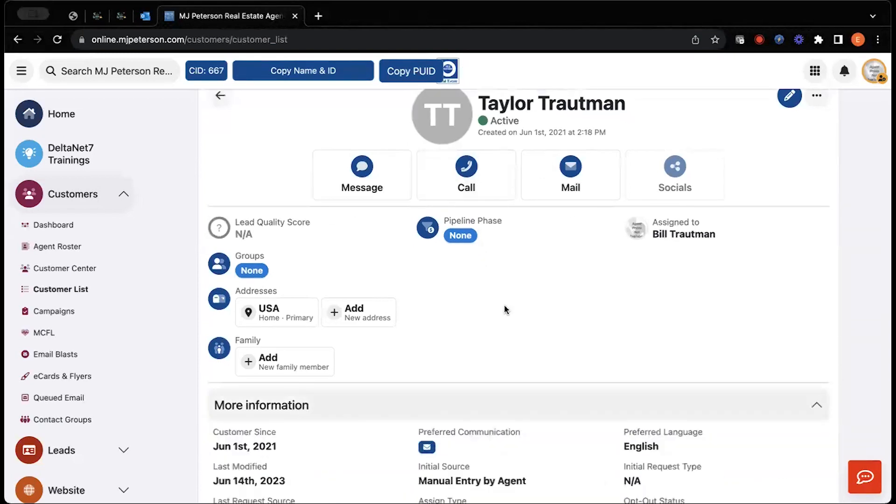
scroll(508, 316, "down", 3)
scroll(508, 316, "up", 3)
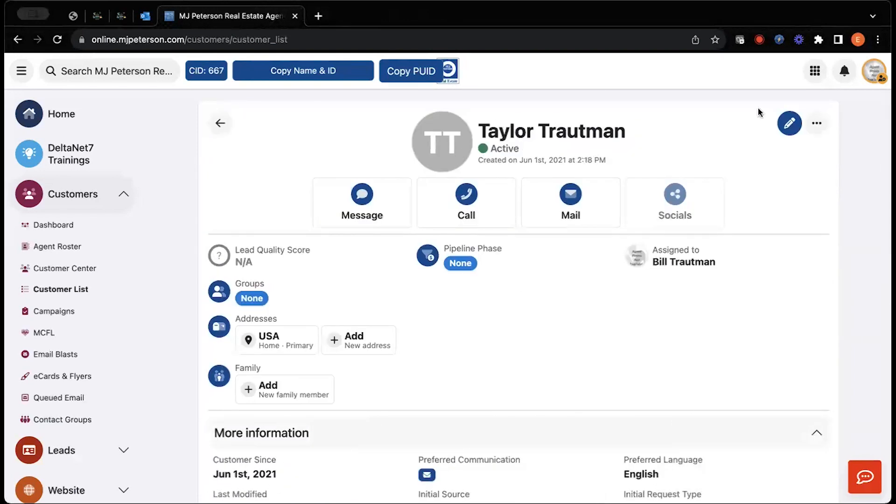
Open the customer's details for editing, review all fields including More information, and close the form without saving.
left_click(789, 124)
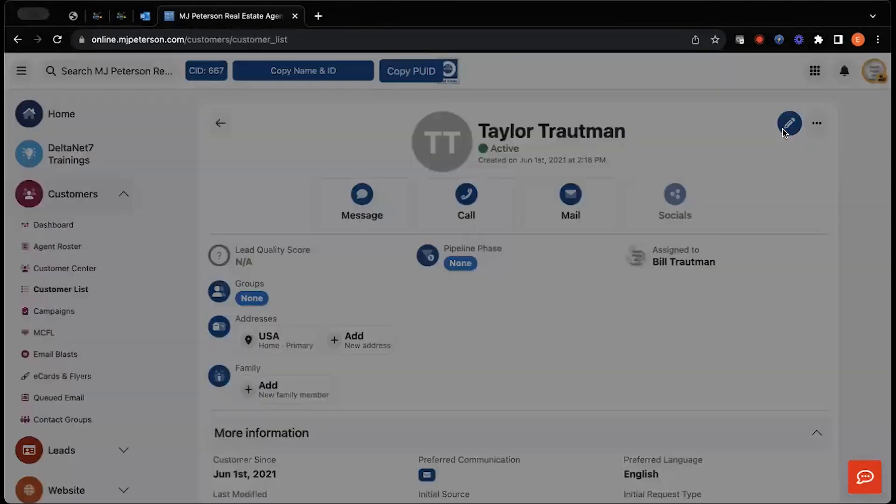
scroll(449, 335, "down", 5)
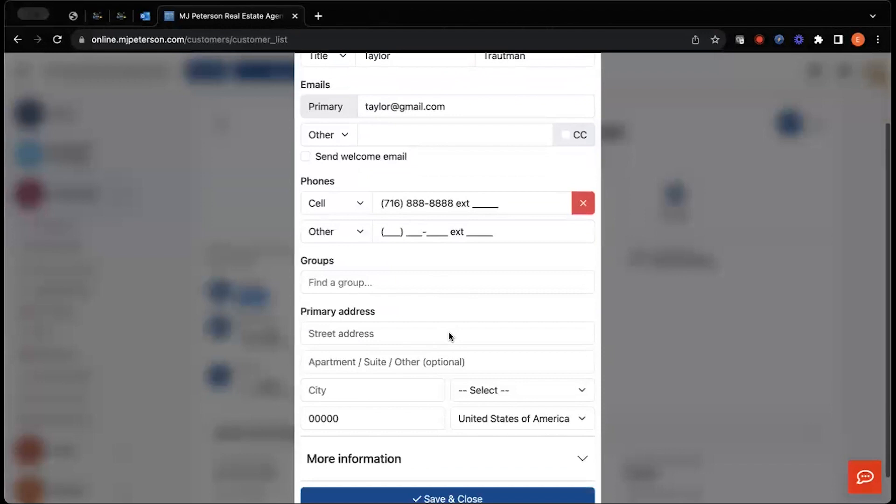
left_click(408, 430)
scroll(460, 200, "up", 5)
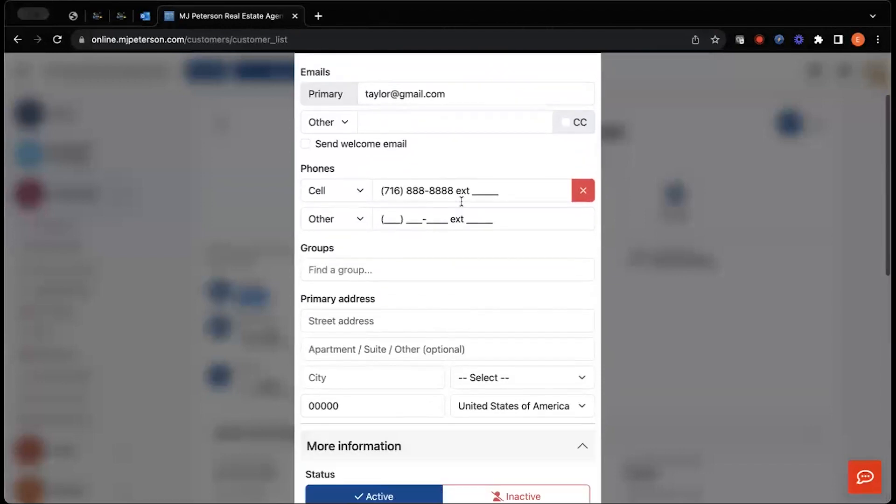
scroll(444, 246, "down", 2)
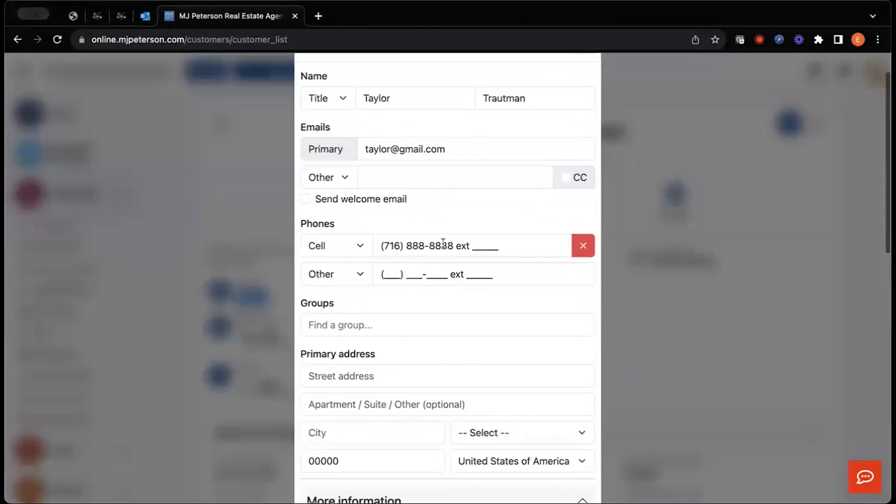
scroll(444, 246, "down", 2)
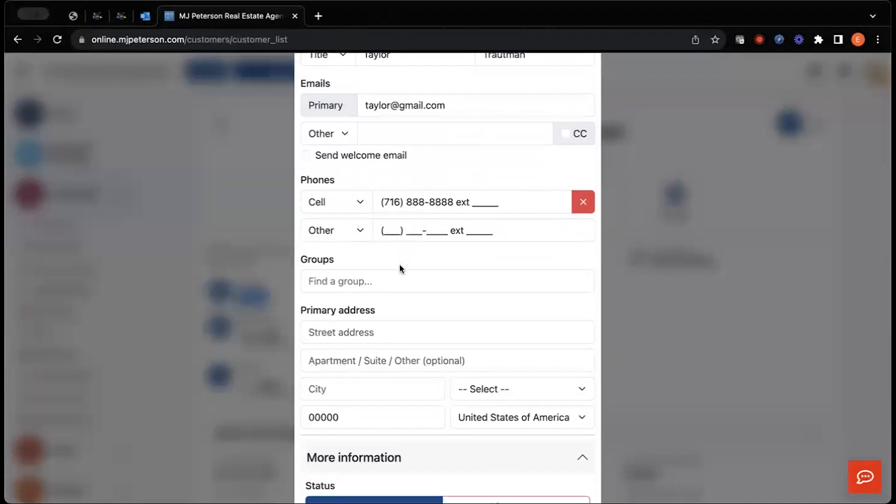
scroll(400, 264, "down", 1)
scroll(404, 259, "down", 1)
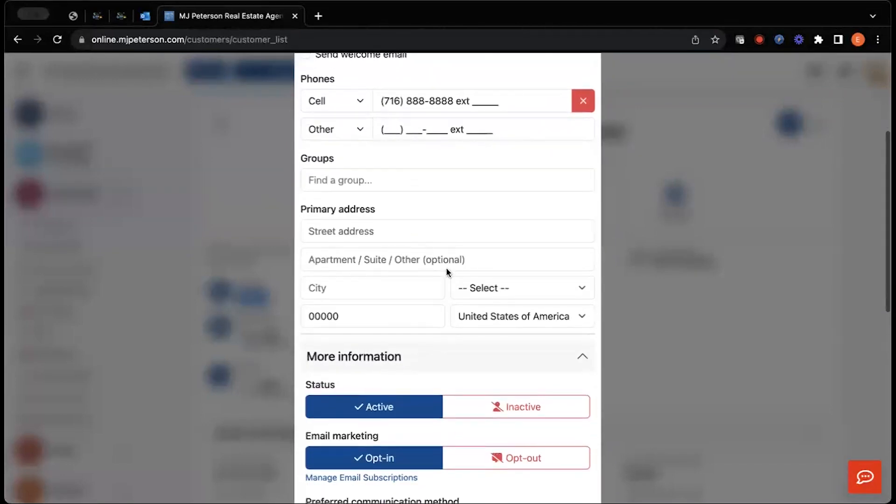
scroll(446, 268, "down", 5)
scroll(446, 273, "down", 4)
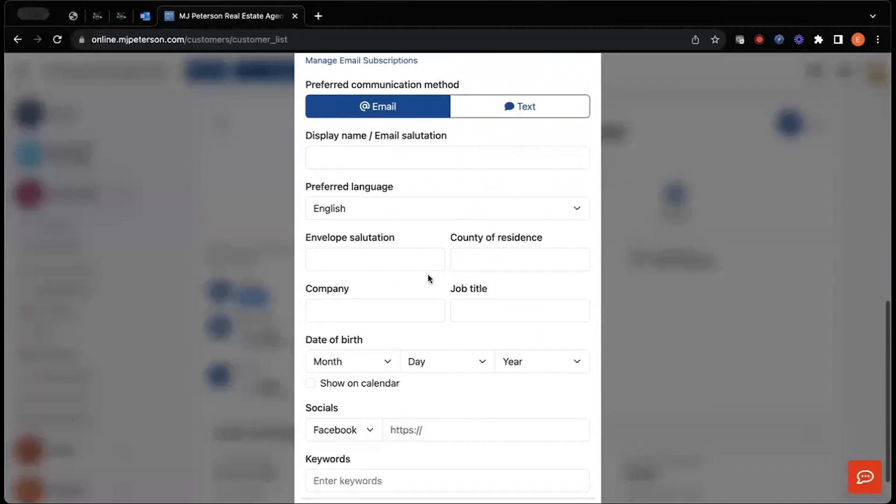
scroll(428, 278, "up", 14)
left_click(583, 91)
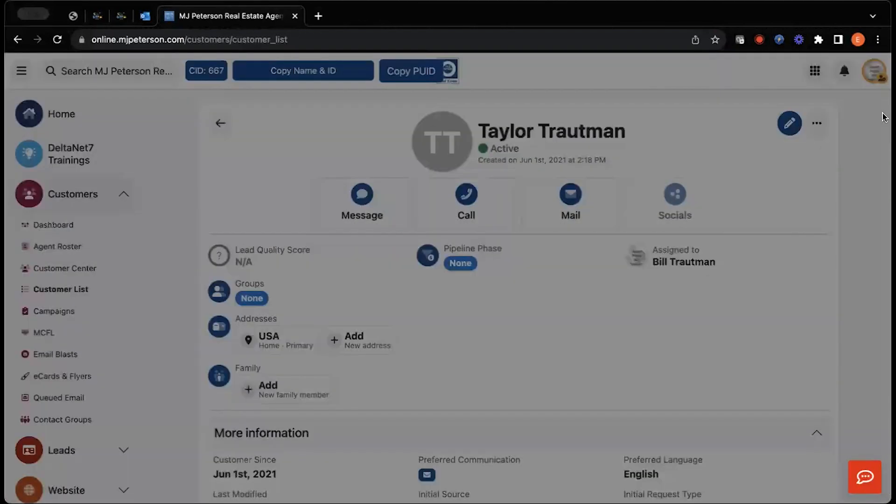
Check the additional actions offered for the customer record, such as Syslog, Print and Delete, and dismiss them.
left_click(824, 125)
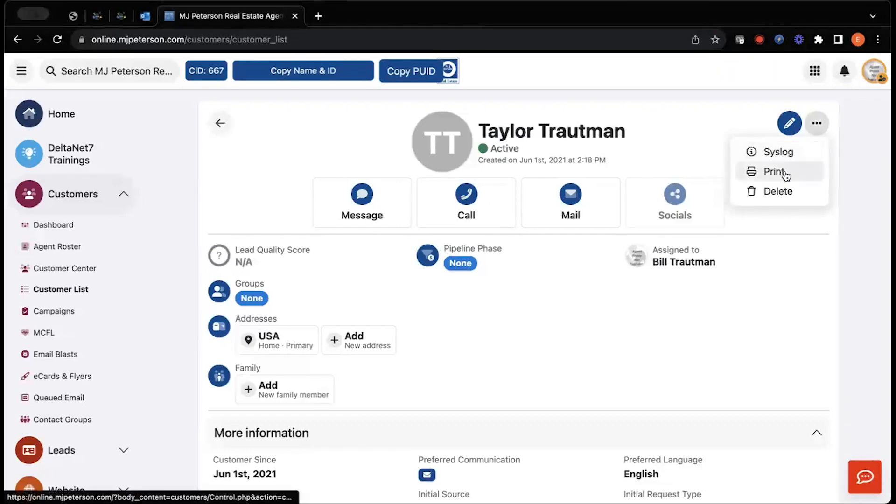
left_click(731, 125)
scroll(489, 341, "down", 1)
scroll(489, 341, "down", 1)
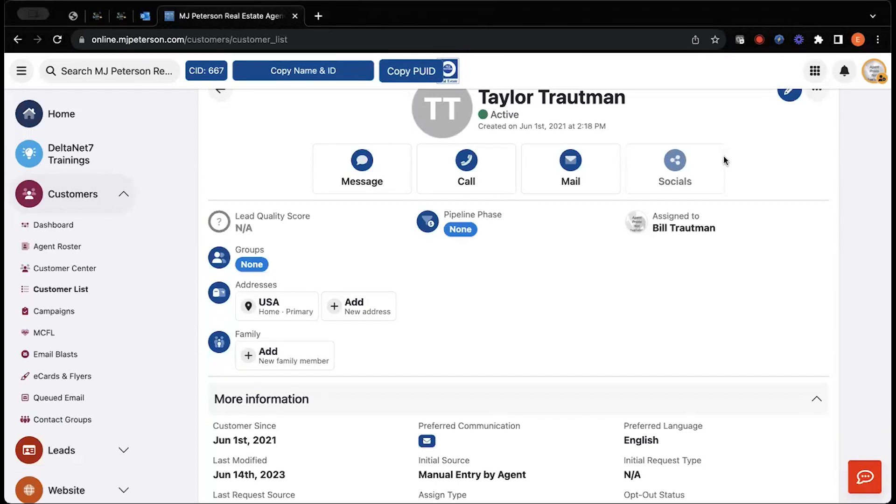
Read the customer's source, assignment and opt-out details under More information and collapse that section.
left_click(342, 66)
scroll(622, 311, "down", 1)
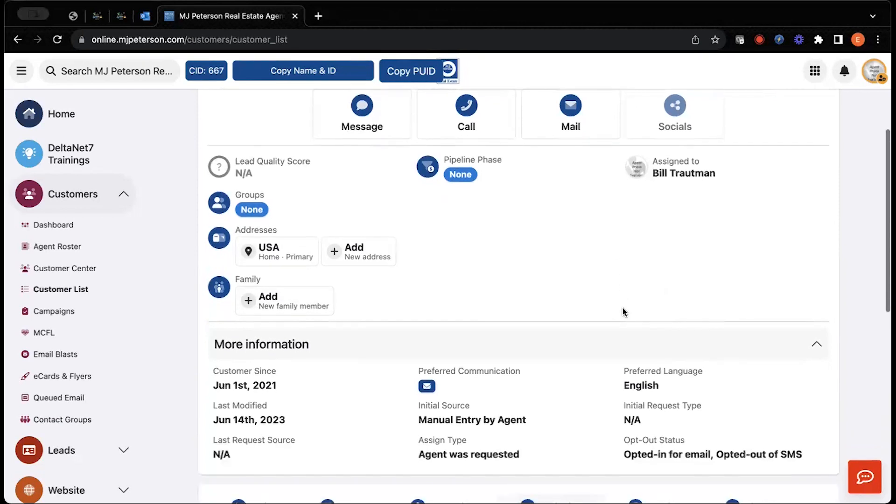
scroll(623, 311, "down", 2)
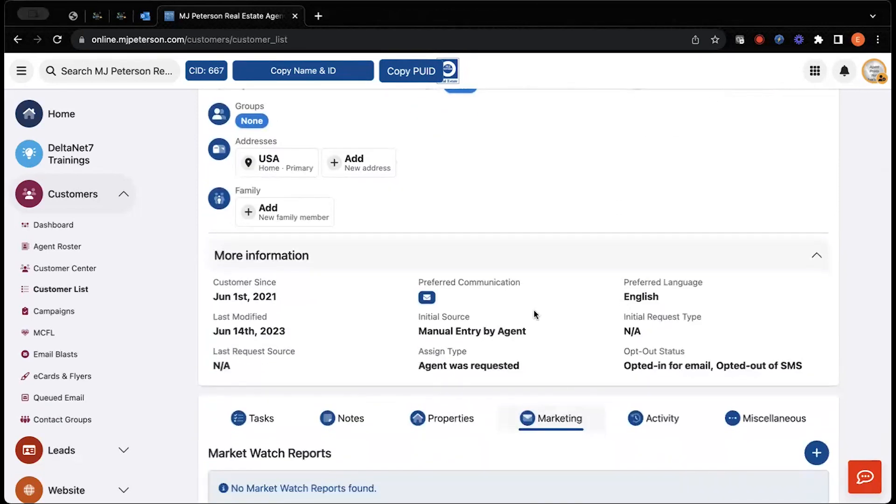
left_click(663, 261)
left_click(704, 248)
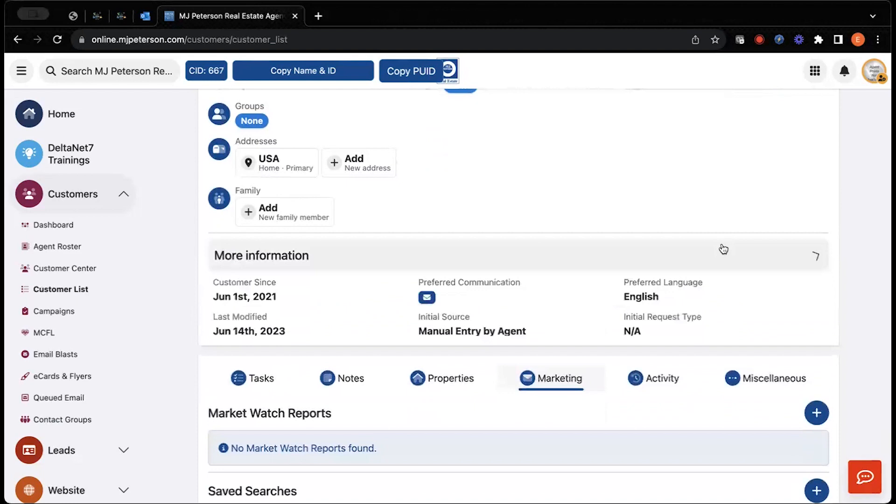
left_click(803, 264)
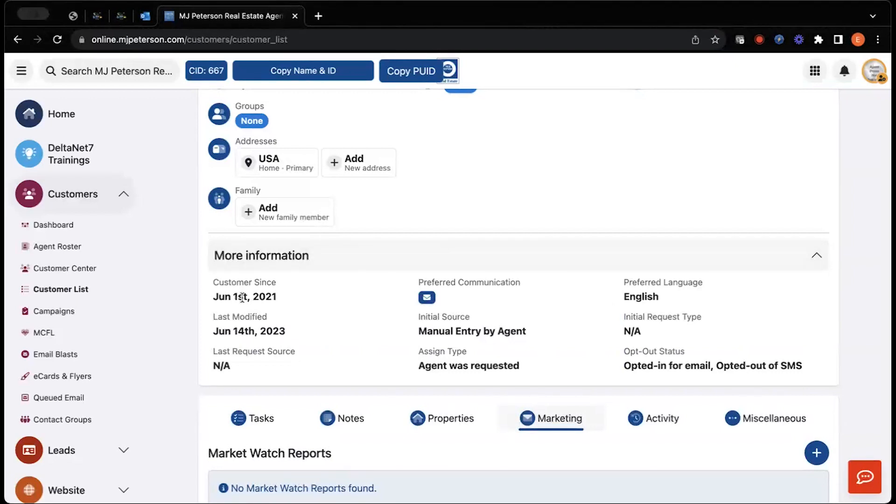
left_click(659, 253)
scroll(659, 253, "down", 1)
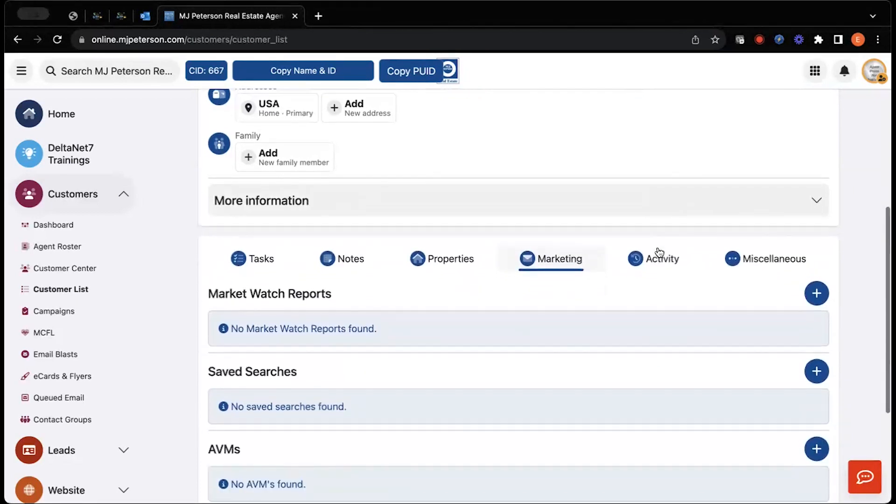
Review the customer's tasks, notes and properties one after another.
left_click(255, 264)
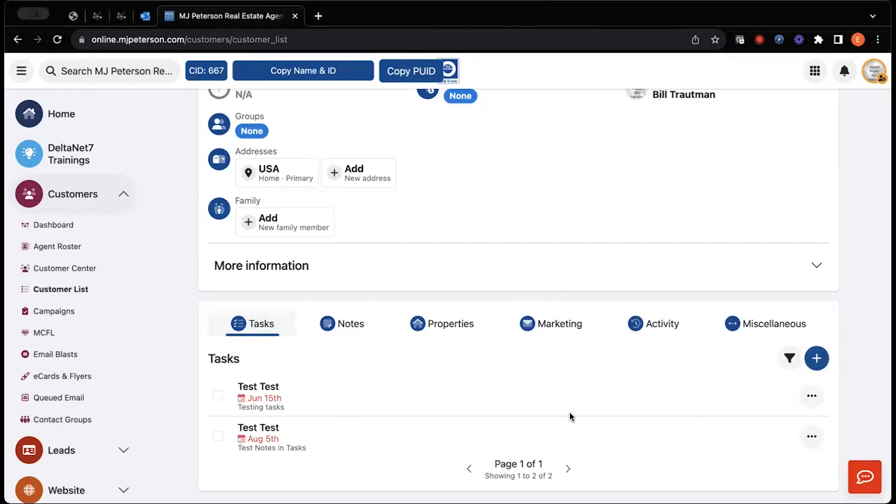
scroll(560, 335, "up", 2)
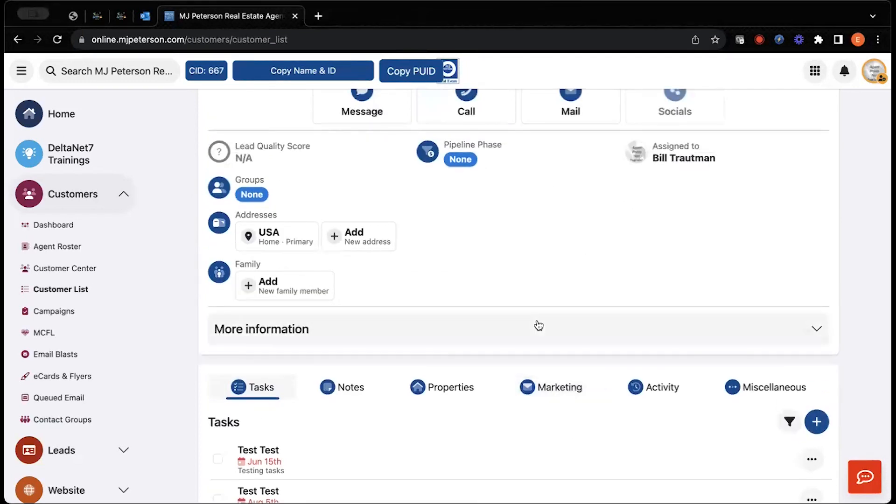
scroll(538, 326, "down", 2)
left_click(342, 327)
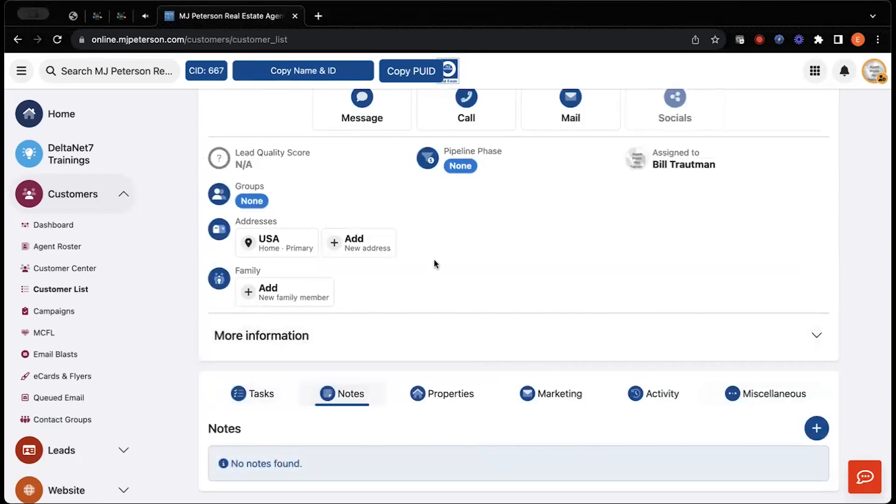
left_click(442, 393)
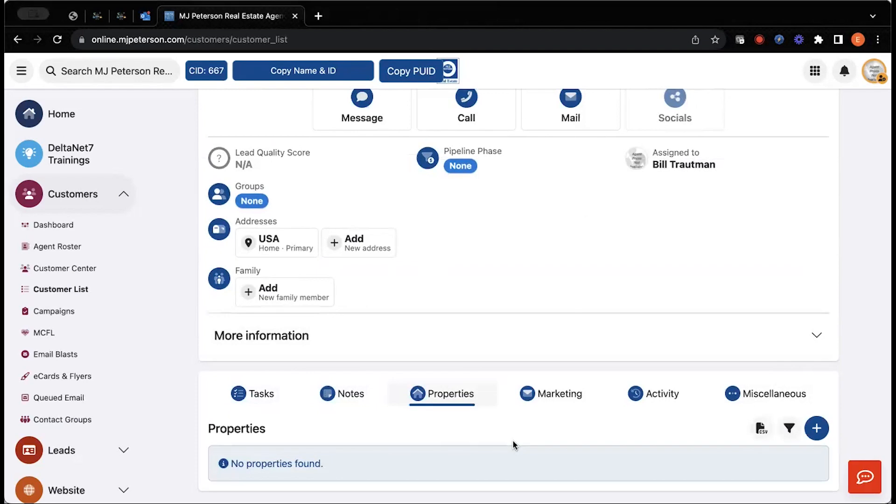
Go through the customer's marketing section, from Market Watch Reports and saved searches to AVMs, Seller Reports and campaigns.
left_click(546, 398)
scroll(502, 429, "down", 3)
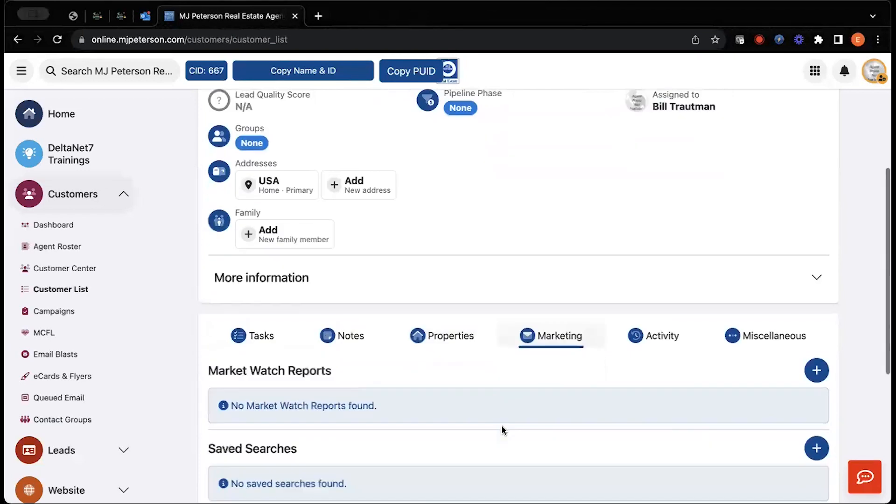
scroll(502, 428, "down", 2)
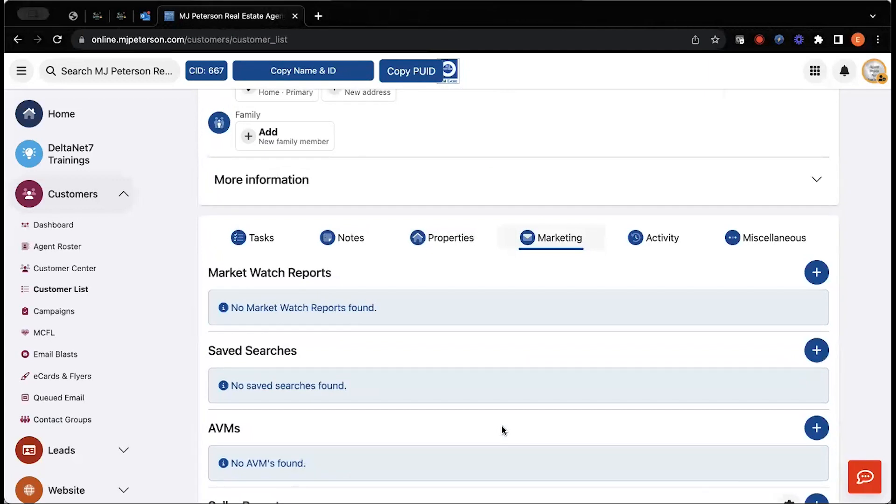
scroll(502, 426, "down", 3)
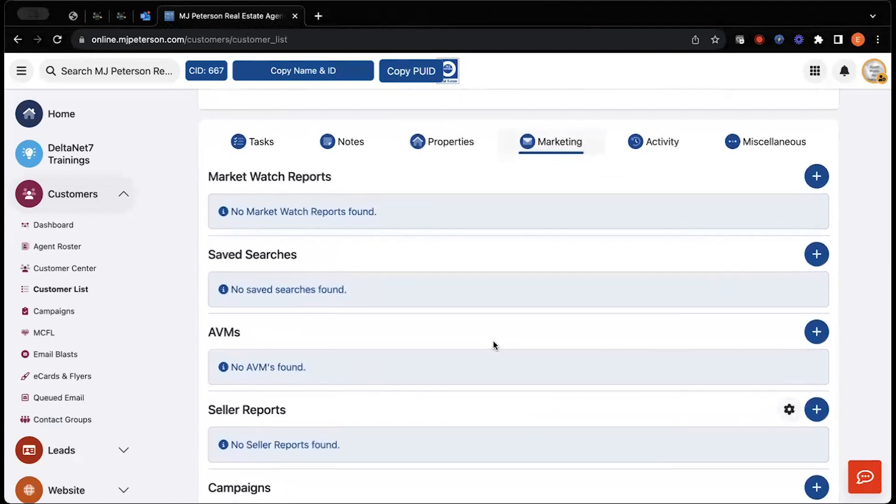
scroll(493, 346, "down", 2)
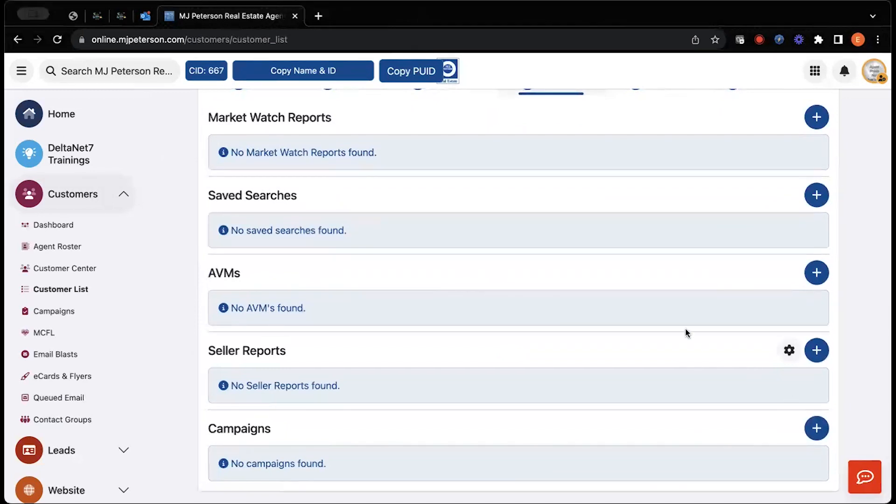
scroll(684, 332, "up", 5)
scroll(685, 331, "up", 2)
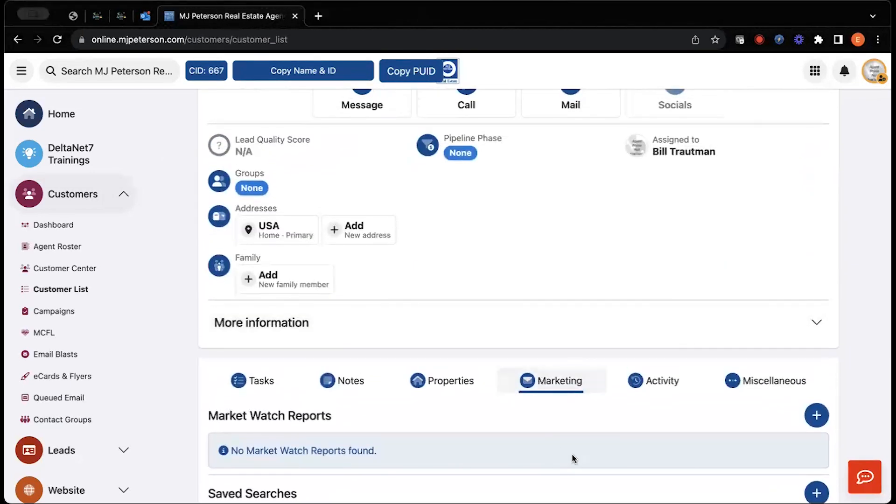
Review the customer's activity and the messages, transactions and files under Miscellaneous.
left_click(637, 381)
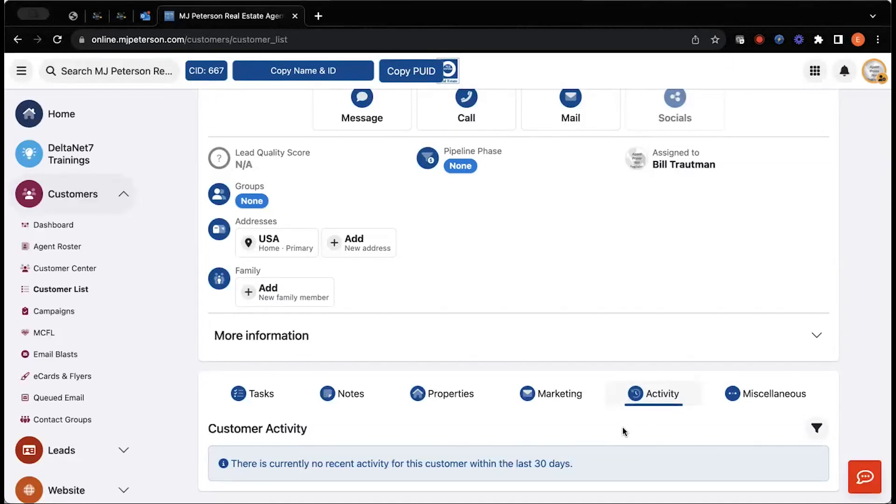
left_click(741, 402)
scroll(542, 352, "down", 4)
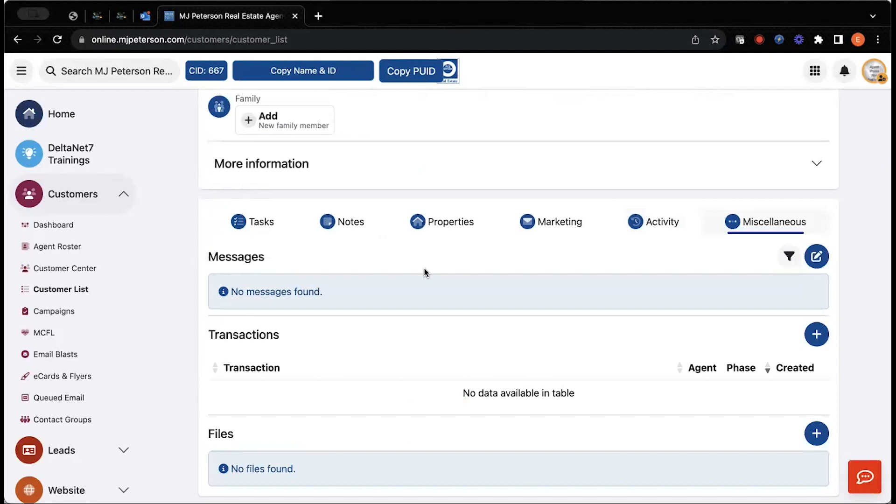
scroll(424, 272, "down", 1)
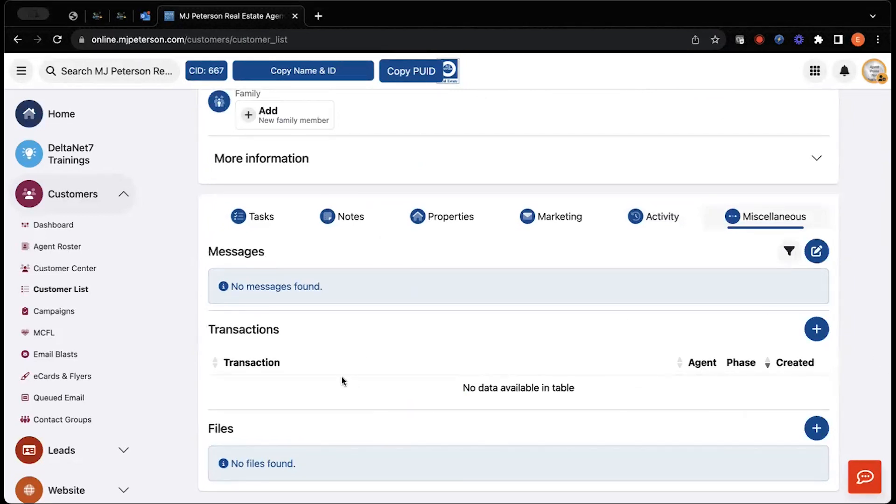
Look at the form for adding a transaction to the customer's record and close it without saving.
left_click(817, 329)
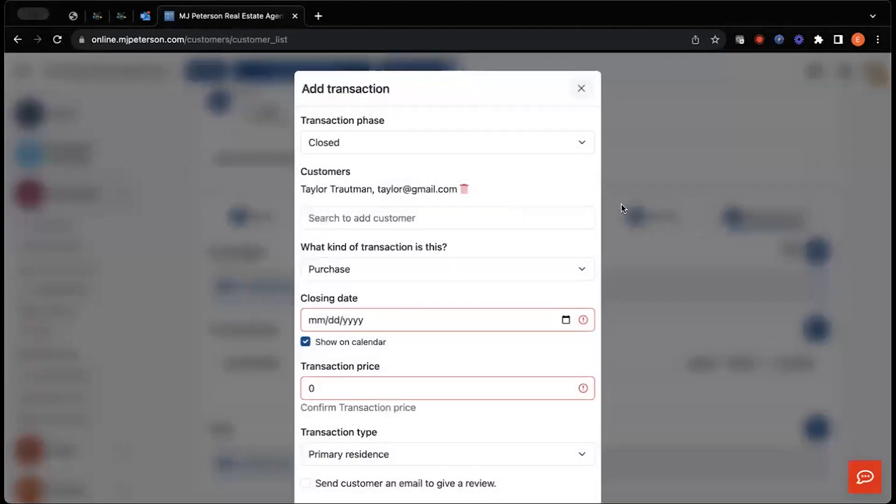
left_click(581, 89)
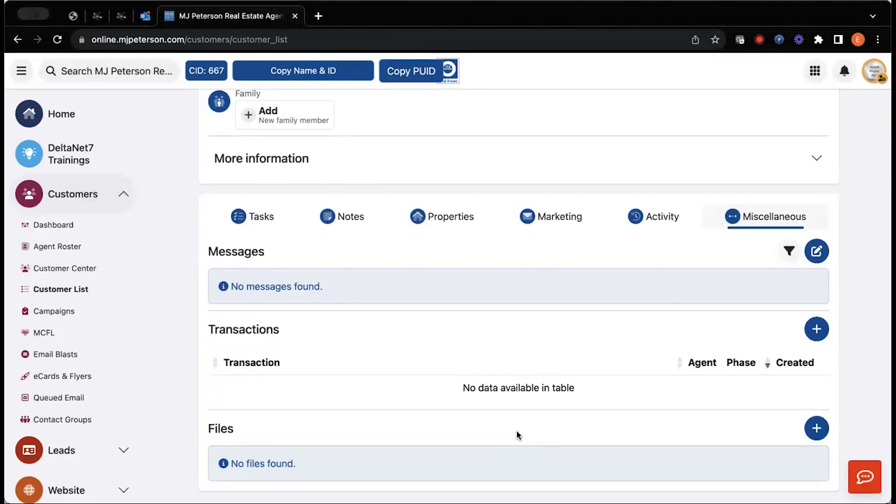
scroll(517, 434, "up", 1)
scroll(500, 339, "up", 5)
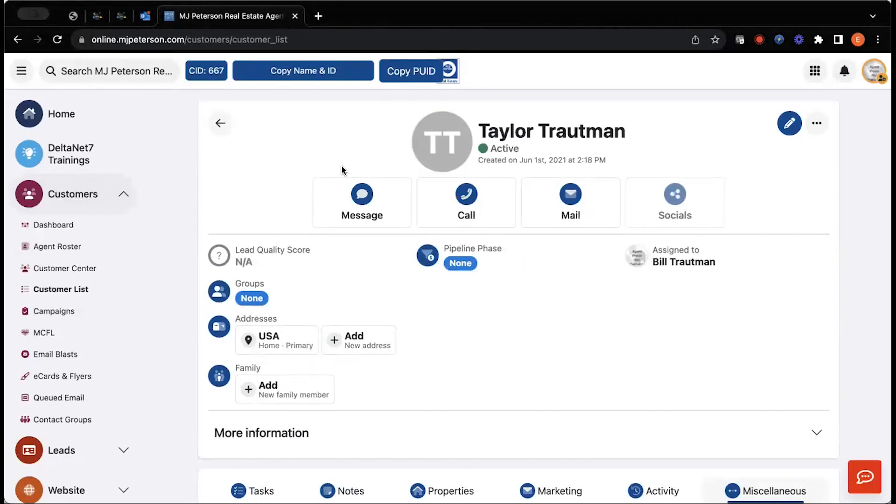
Leave the customer's record and view the calendar in the Leads section.
left_click(230, 134)
left_click(112, 239)
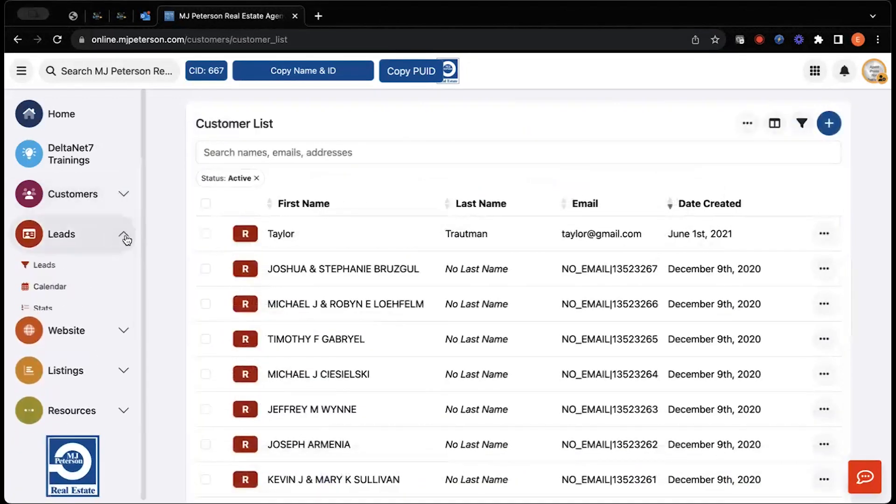
left_click(89, 292)
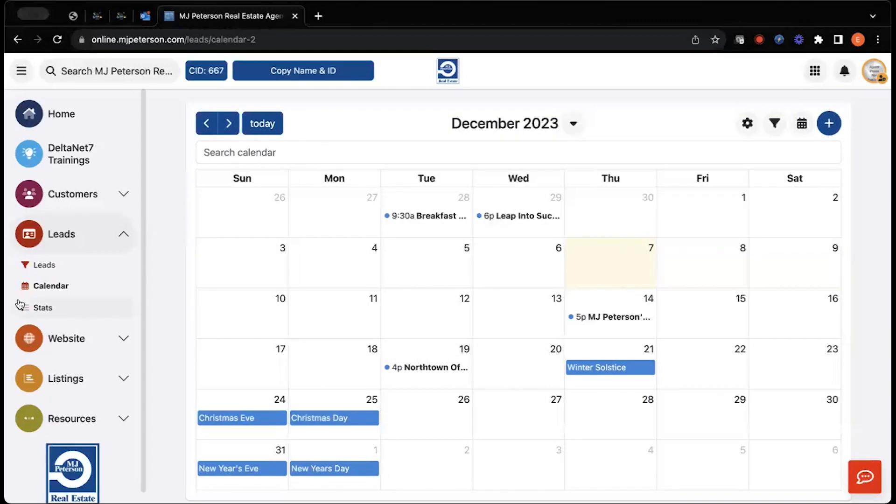
Open the lead stats and check Activities for Today, Active Customers and Recent Leads one after another.
left_click(50, 306)
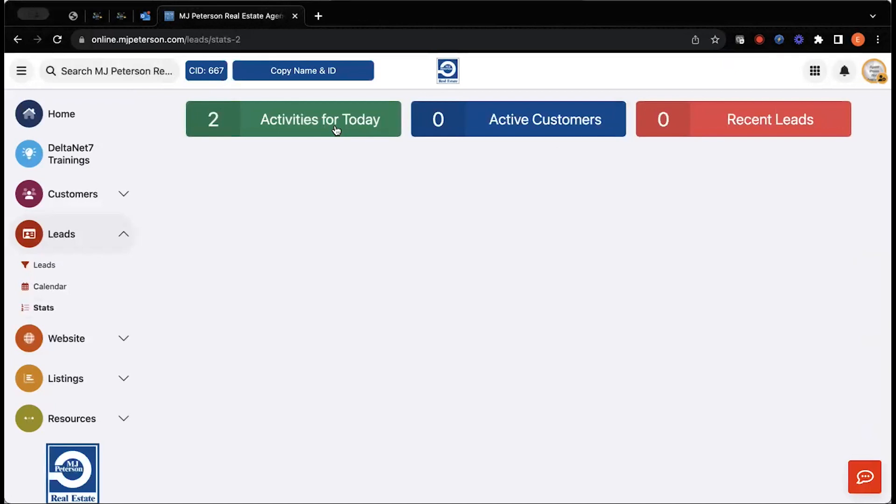
left_click(359, 125)
left_click(221, 122)
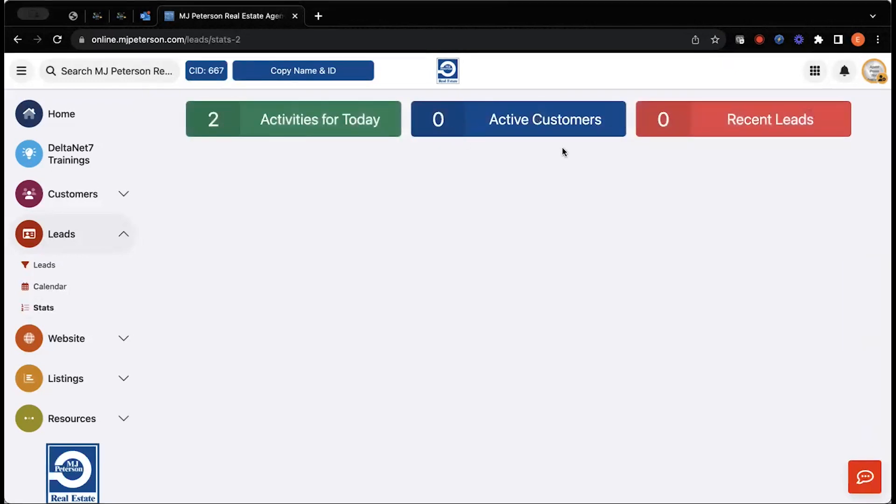
left_click(536, 127)
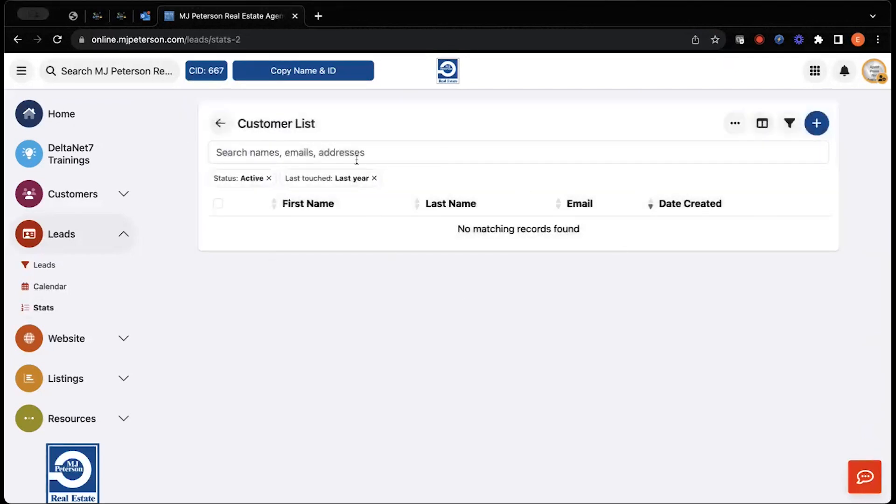
left_click(219, 123)
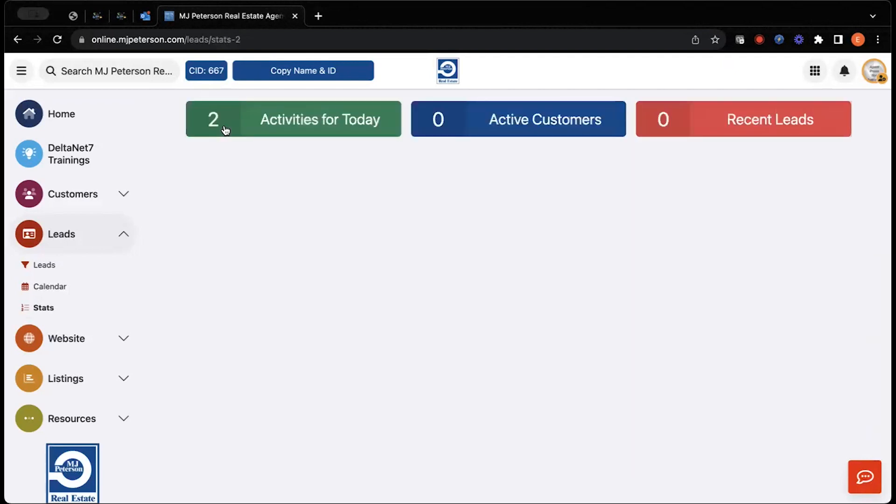
left_click(743, 128)
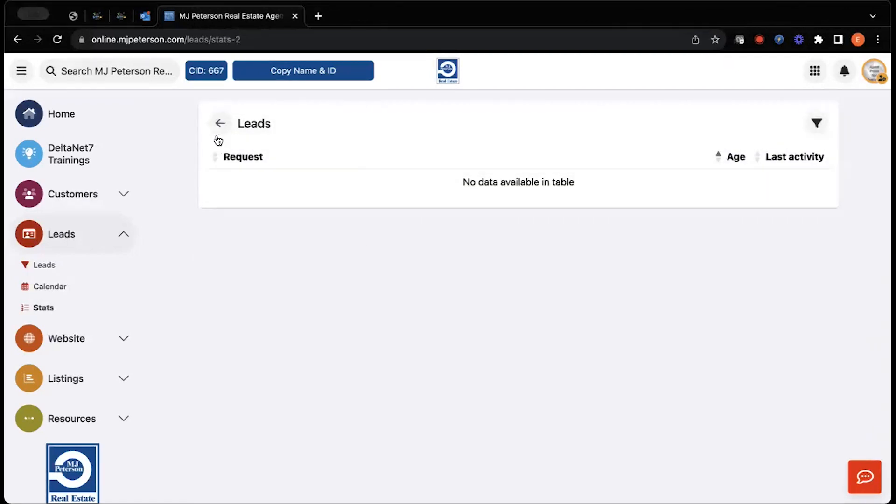
left_click(219, 124)
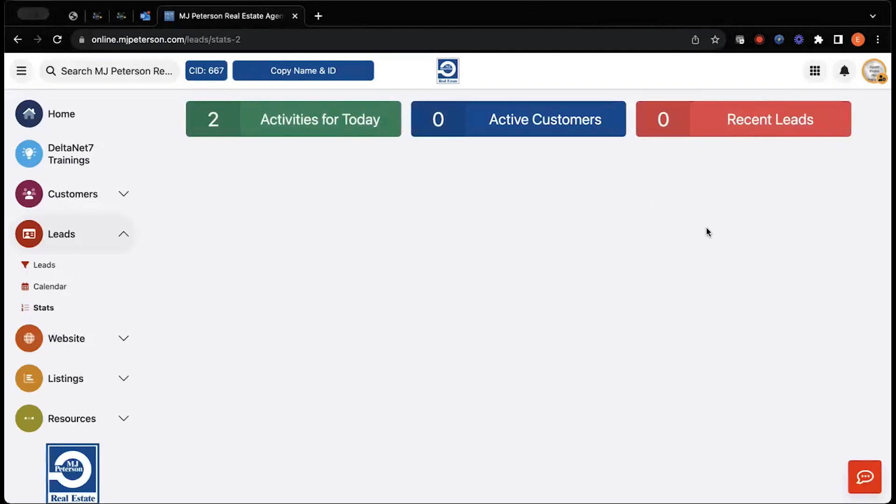
left_click(129, 239)
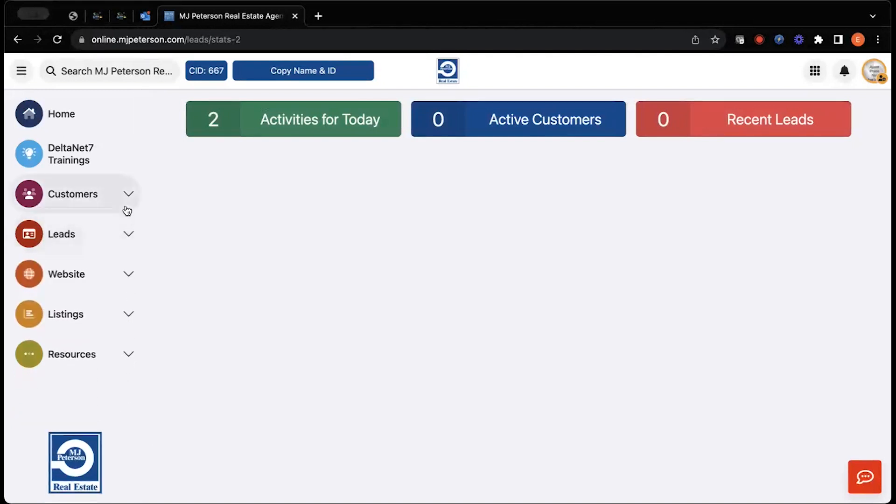
left_click(120, 237)
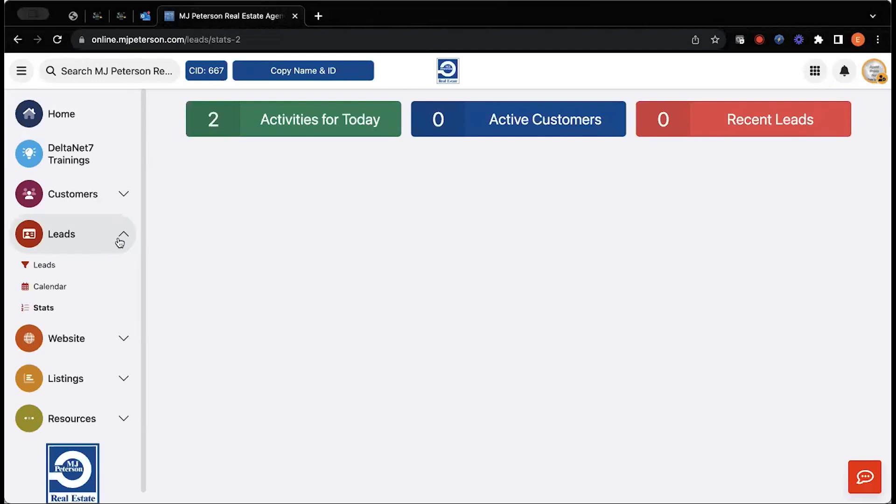
left_click(120, 239)
left_click(125, 200)
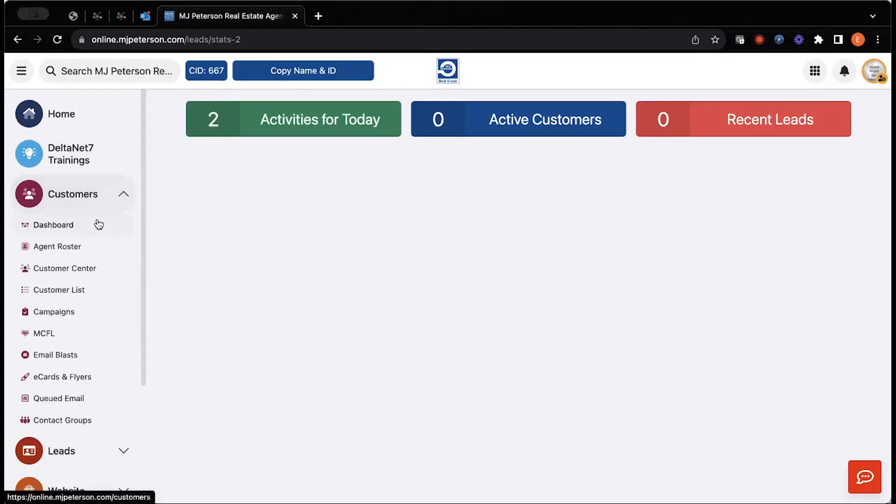
left_click(124, 194)
Open the Customers dashboard and look through its transaction pipeline, leads and customers tables.
left_click(123, 195)
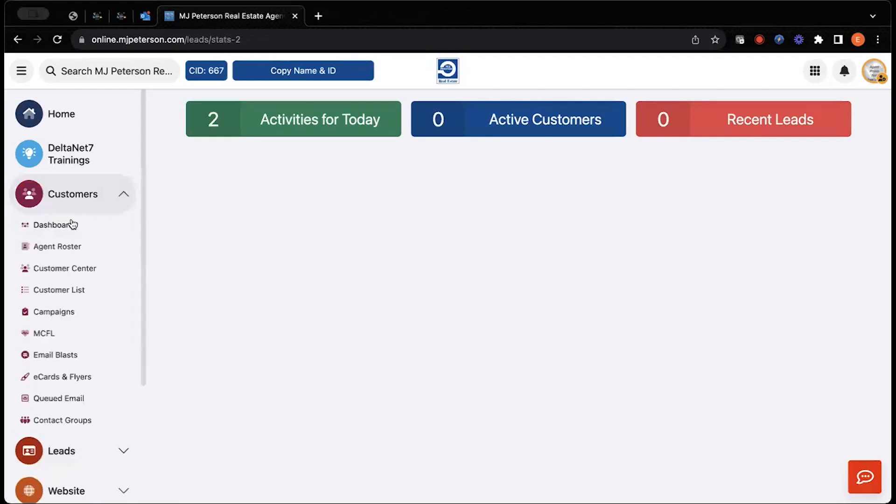
left_click(73, 234)
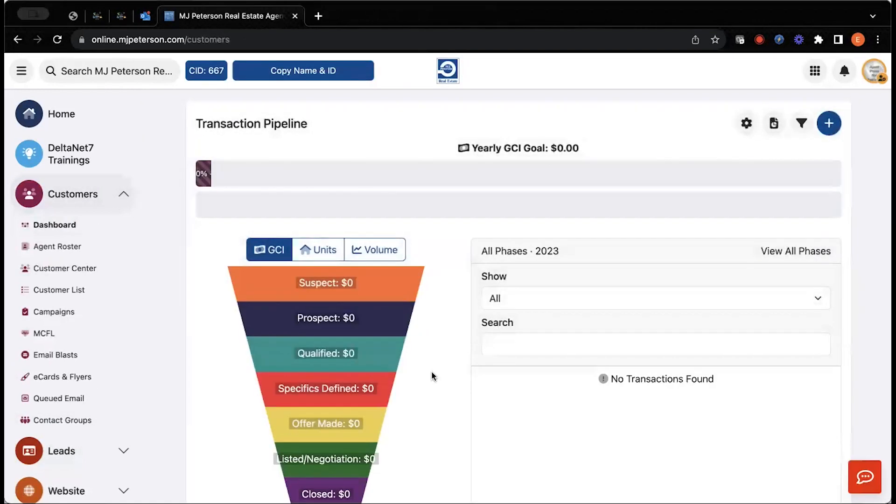
scroll(549, 345, "down", 8)
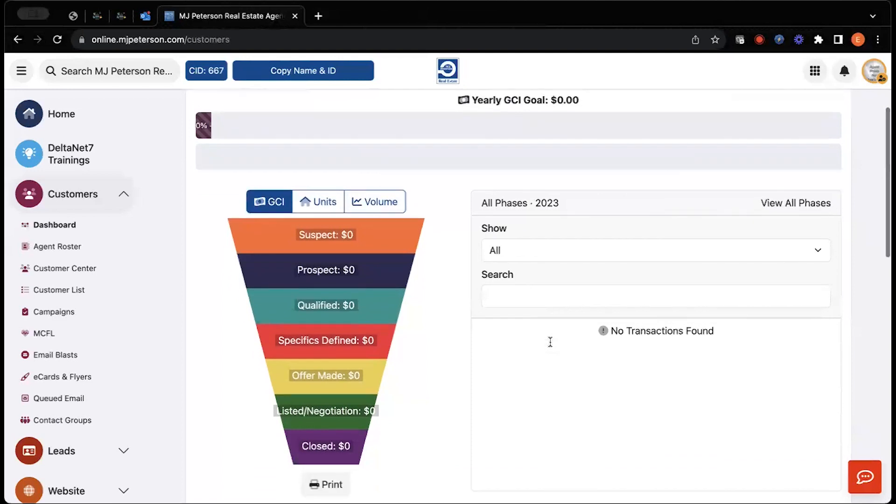
scroll(549, 346, "down", 6)
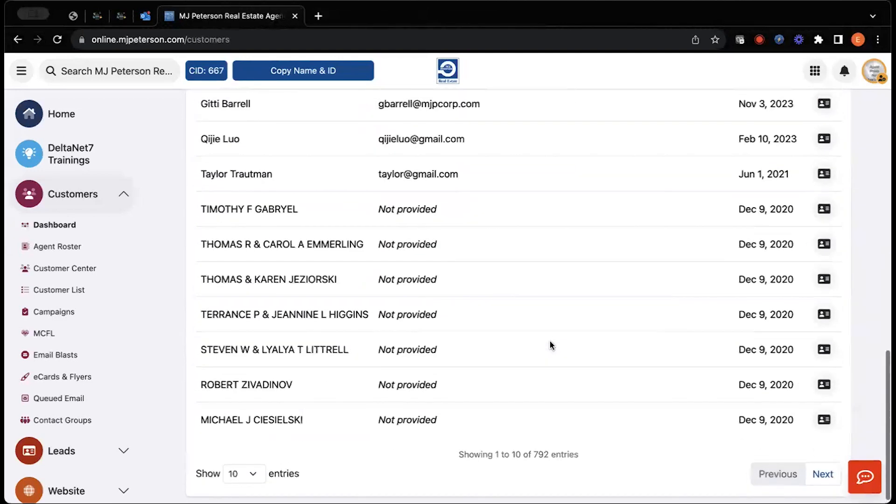
scroll(550, 344, "up", 7)
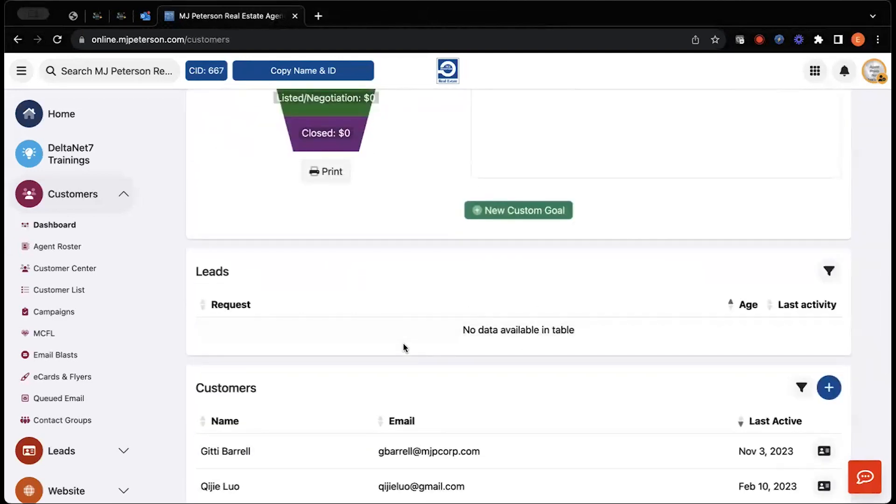
scroll(404, 348, "down", 4)
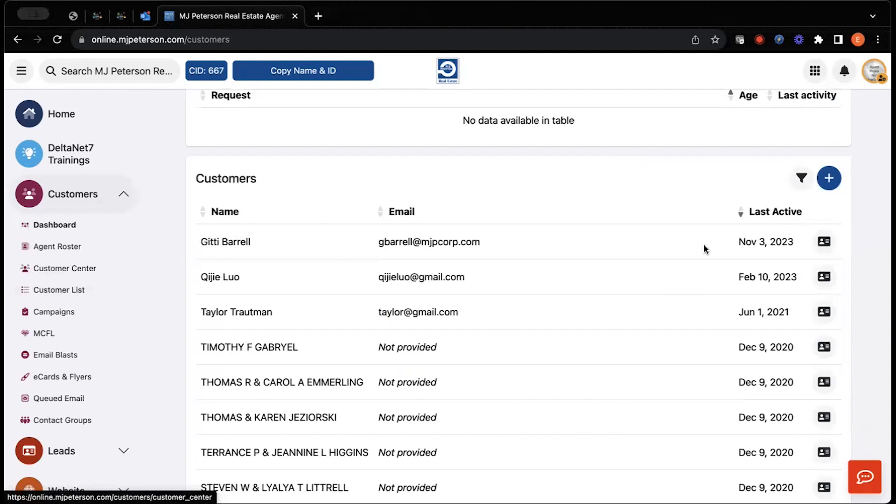
scroll(423, 312, "down", 4)
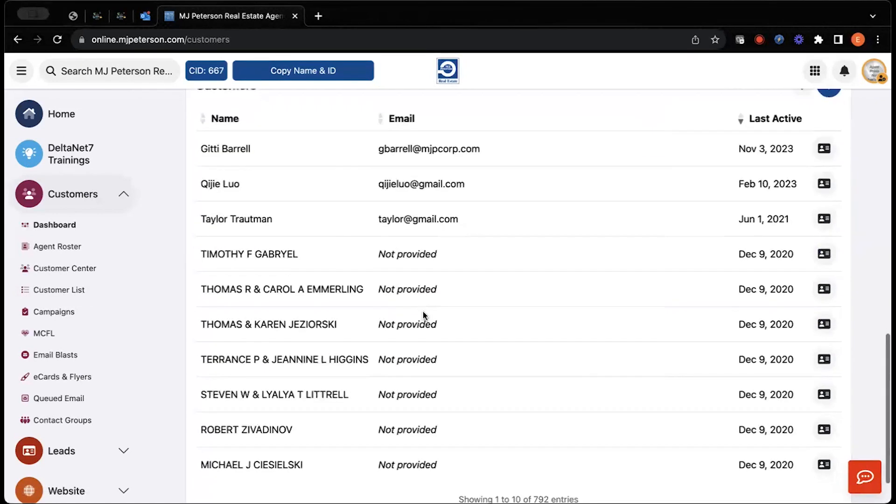
Open the form for adding a customer from the dashboard and close it without entering anything.
scroll(621, 202, "up", 1)
left_click(831, 114)
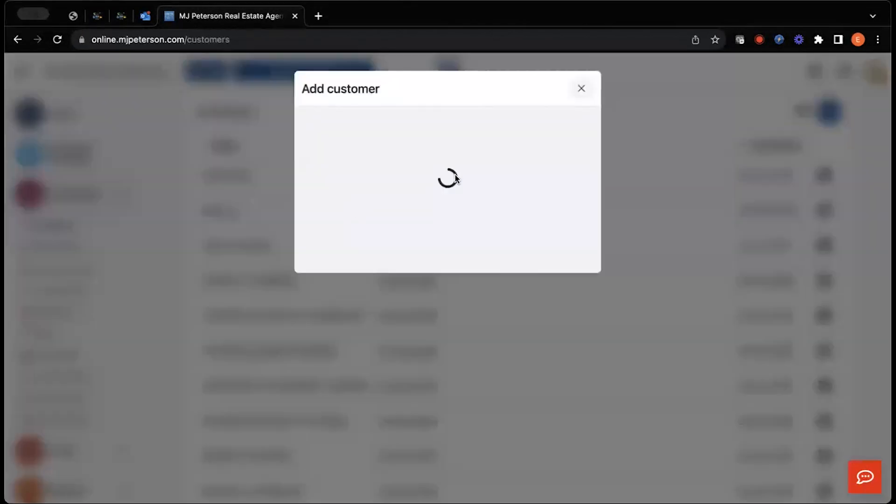
left_click(575, 93)
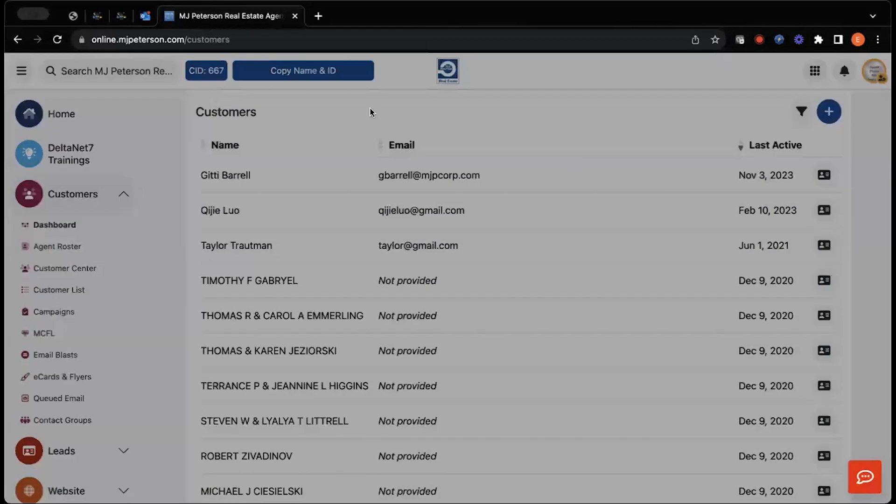
scroll(597, 246, "down", 3)
scroll(596, 244, "up", 15)
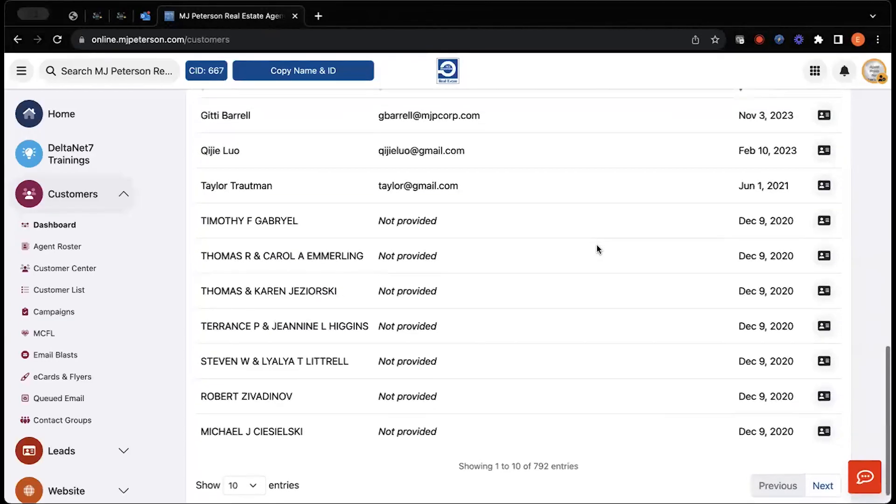
View the record of the first customer in the dashboard's customers table and return to the dashboard.
scroll(596, 245, "down", 7)
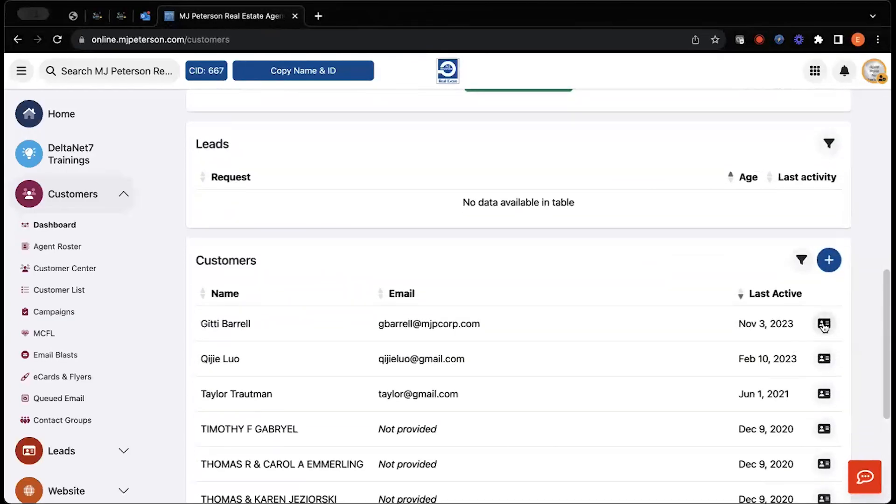
left_click(823, 324)
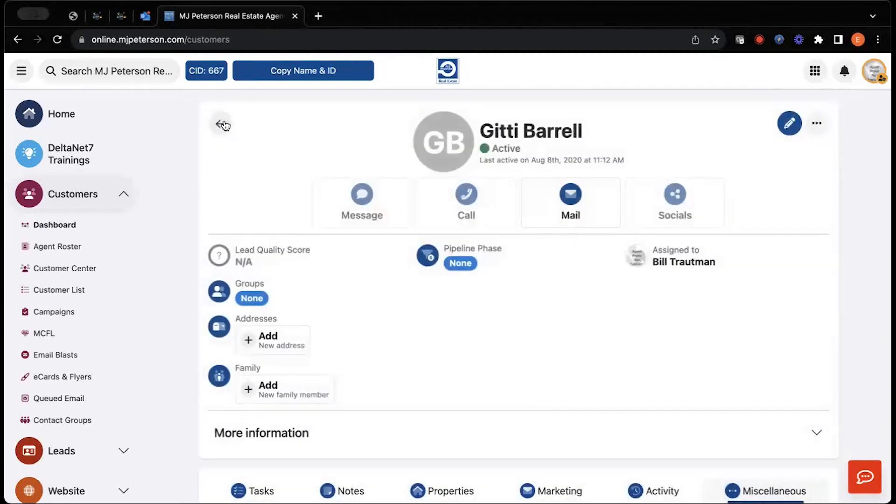
left_click(222, 124)
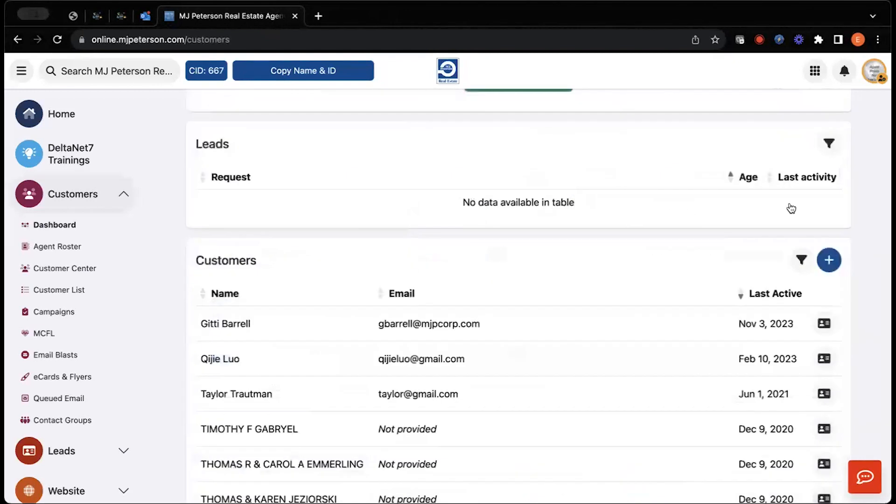
Review the whole Customers dashboard once more, from the customers table back to the yearly GCI goal and pipeline funnel.
scroll(542, 308, "up", 3)
scroll(571, 350, "up", 5)
scroll(572, 350, "down", 10)
scroll(572, 351, "down", 2)
scroll(572, 351, "up", 10)
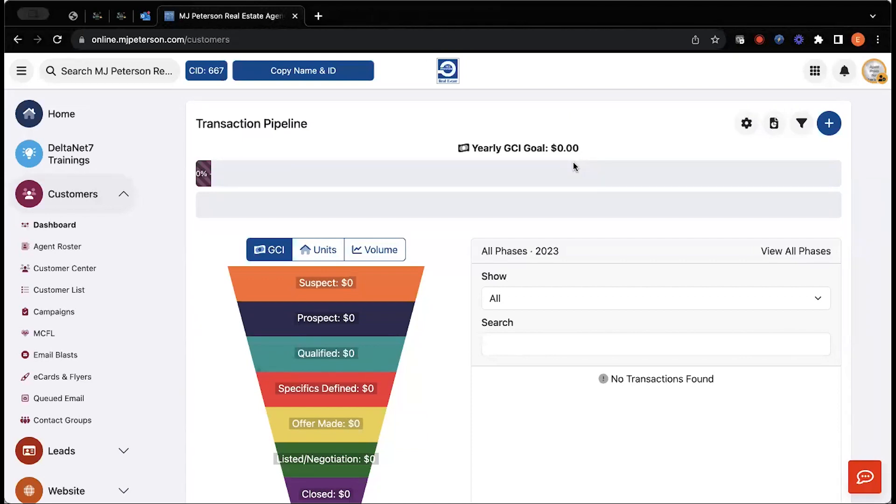
scroll(575, 167, "down", 3)
scroll(575, 167, "up", 3)
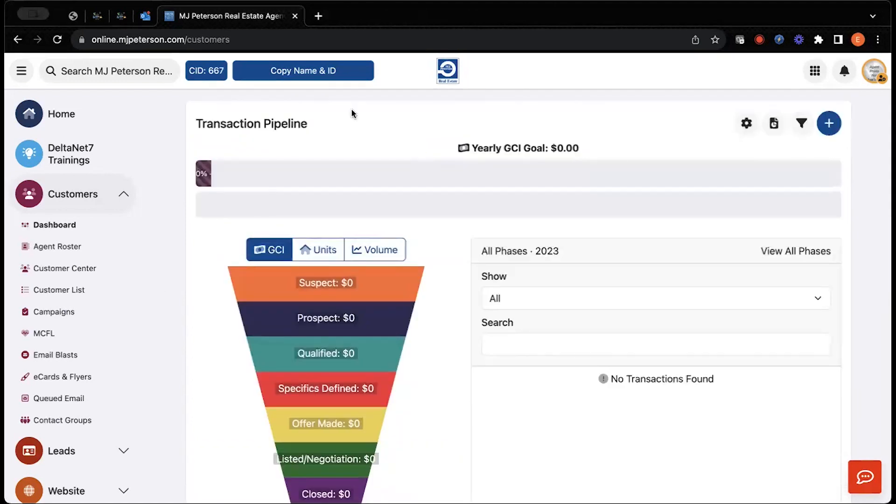
Open the Agent Roster, remove the Designations column, add the Phone Cell column and update the roster.
left_click(78, 247)
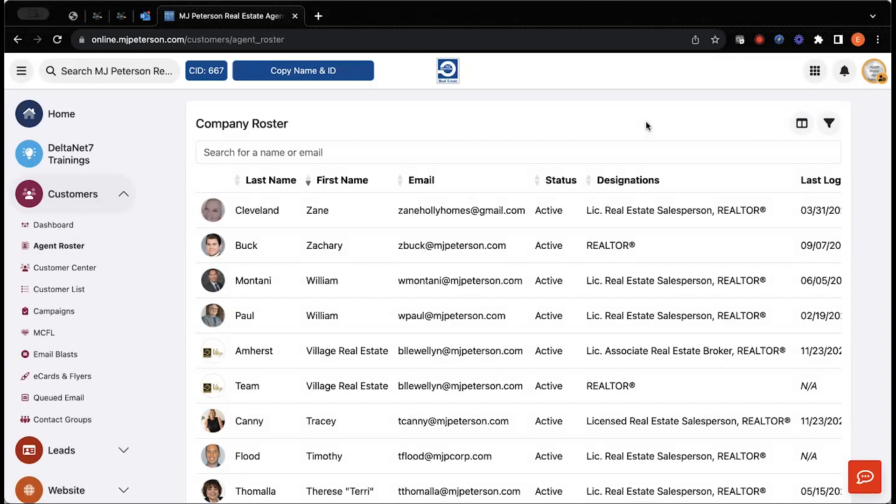
left_click(809, 124)
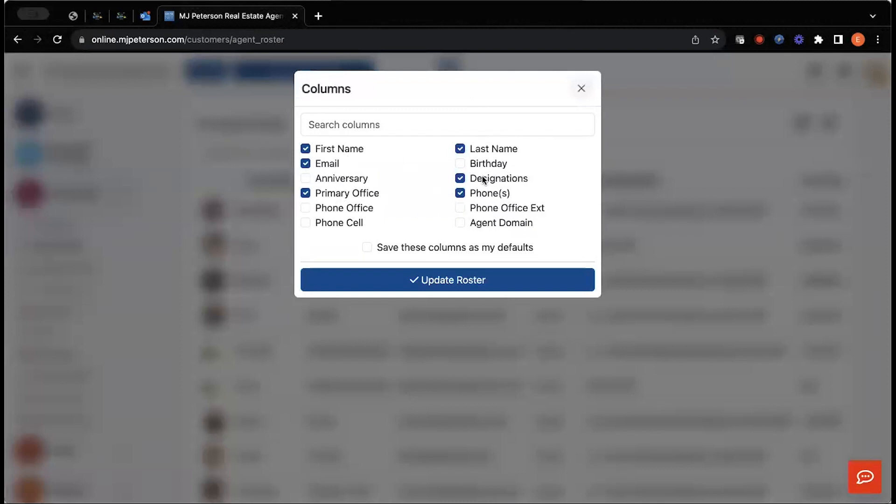
left_click(459, 179)
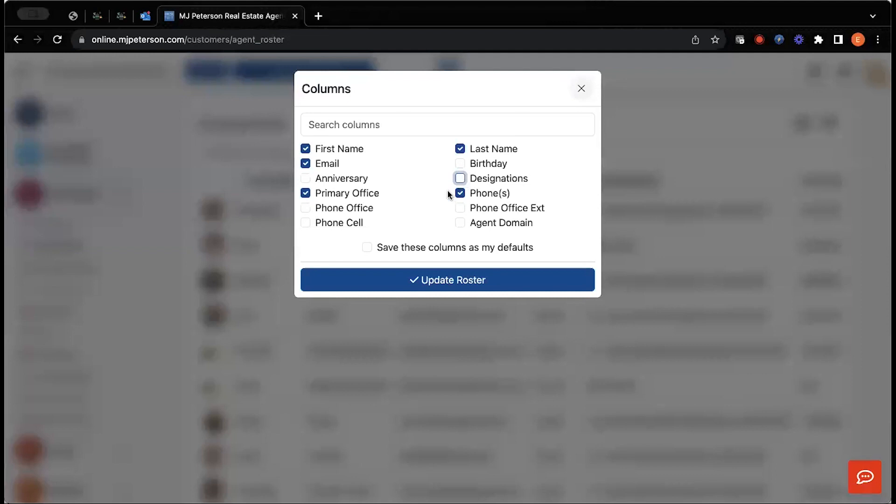
left_click(321, 224)
left_click(471, 281)
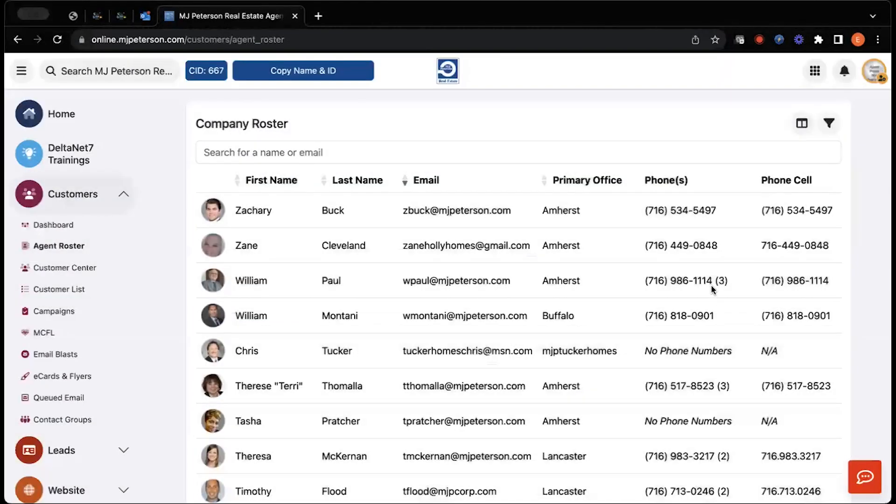
View the filter options of the company roster and close them without setting any filter.
left_click(829, 124)
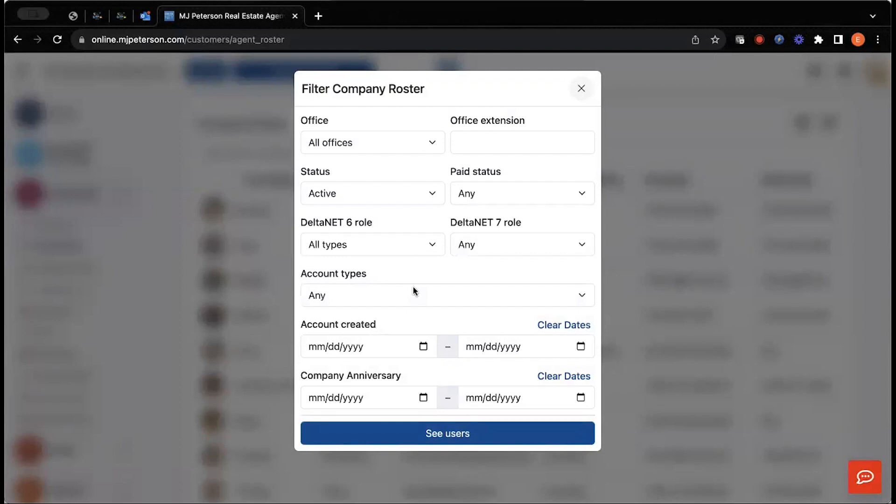
left_click(589, 96)
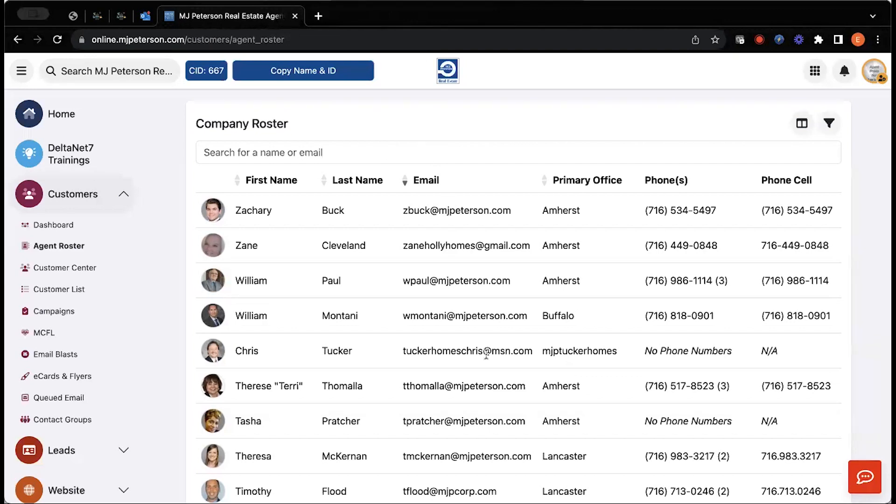
scroll(420, 300, "down", 1)
scroll(419, 300, "up", 1)
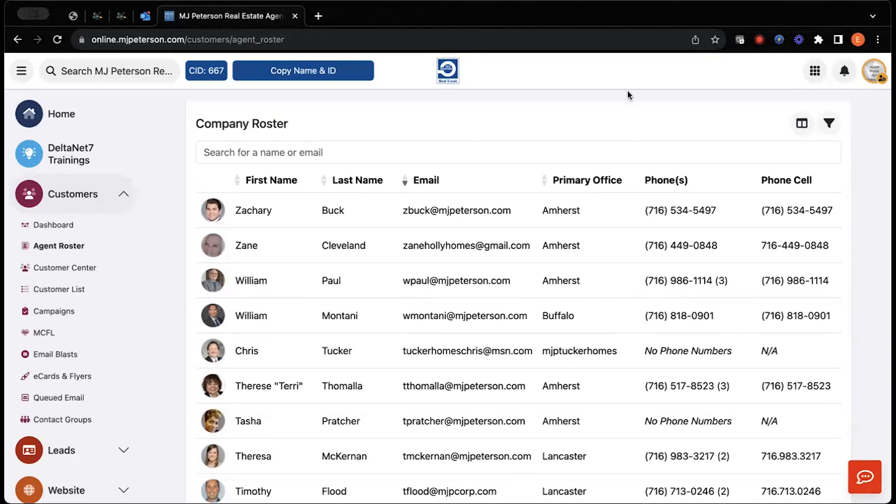
Open the Customer Center, look through the new task form and close it without entering anything.
left_click(95, 267)
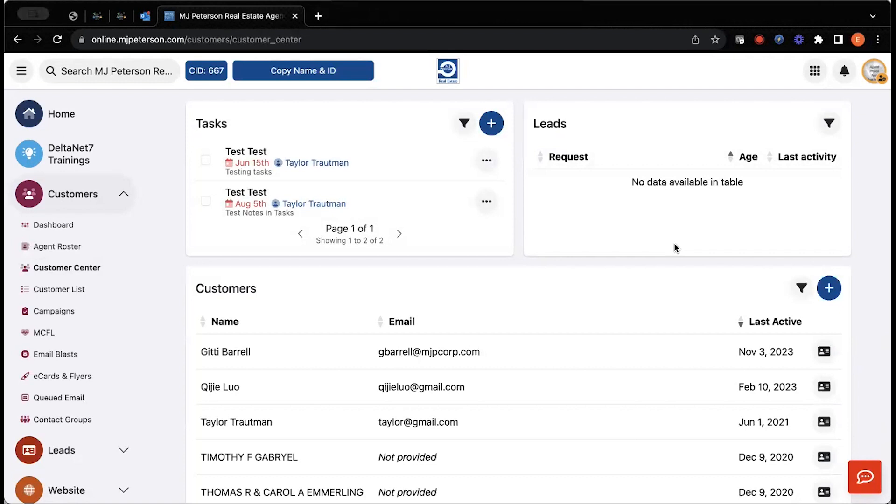
left_click(492, 123)
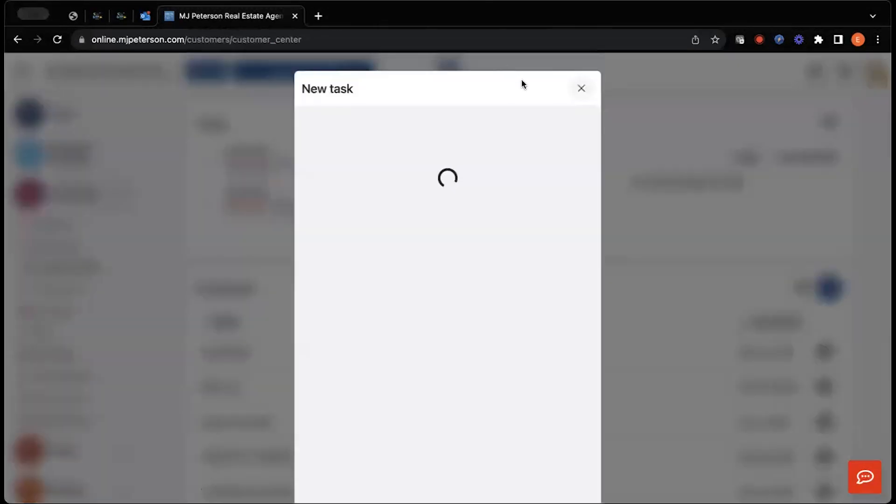
scroll(571, 336, "down", 6)
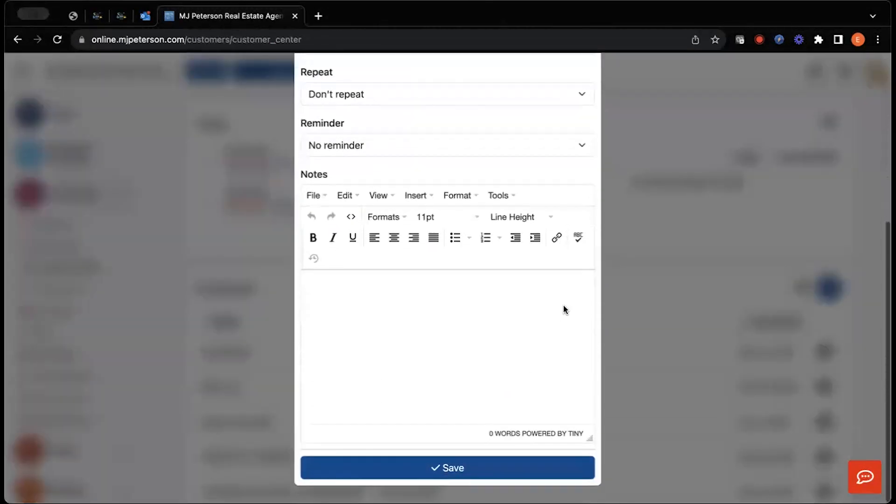
scroll(564, 310, "up", 6)
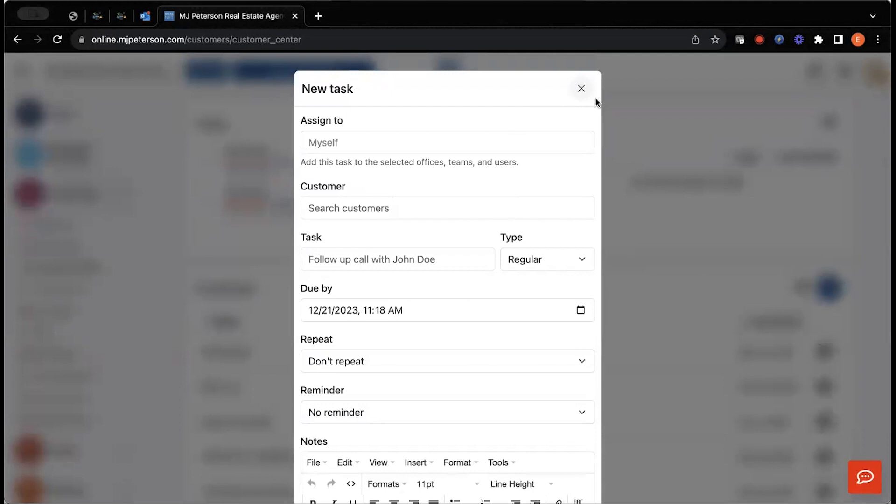
left_click(578, 89)
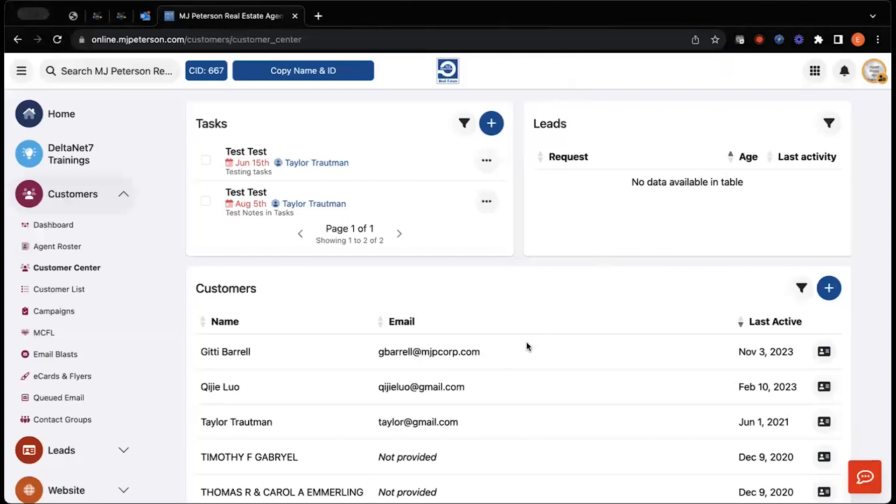
Look through the Customer Center's customers table, groups and special days down to its monthly calendar.
scroll(526, 346, "down", 5)
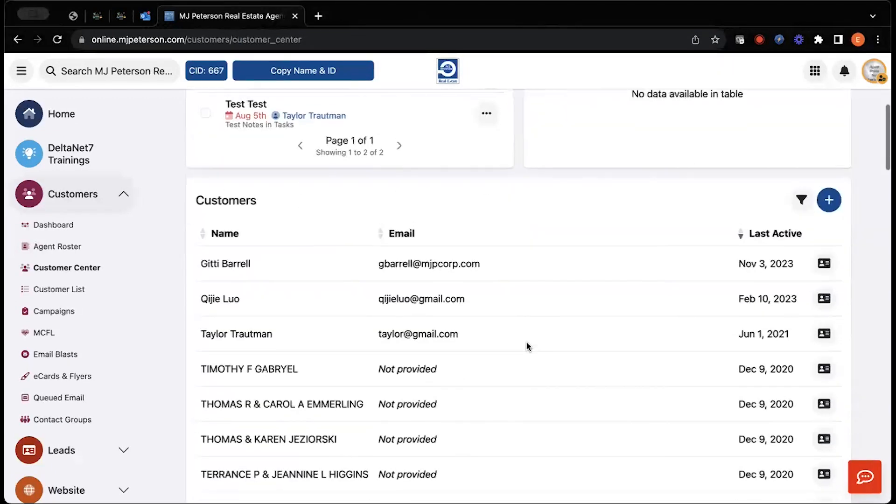
scroll(525, 275, "down", 8)
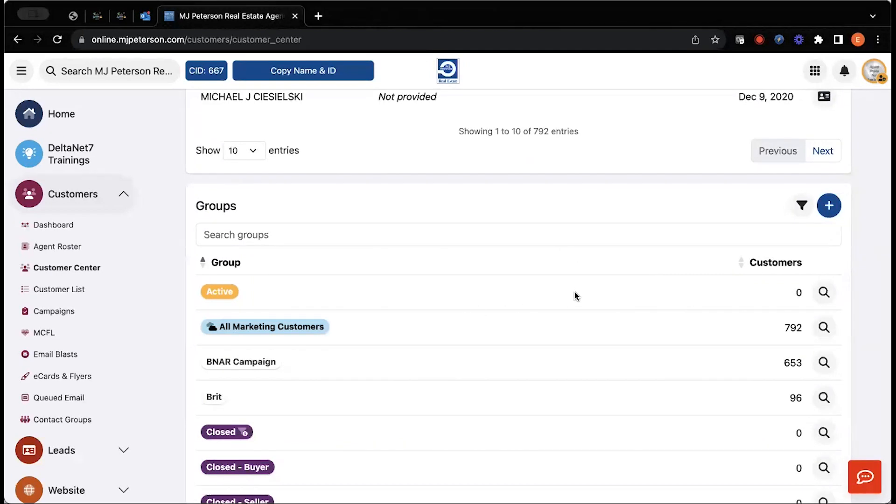
scroll(574, 292, "down", 2)
scroll(575, 292, "down", 10)
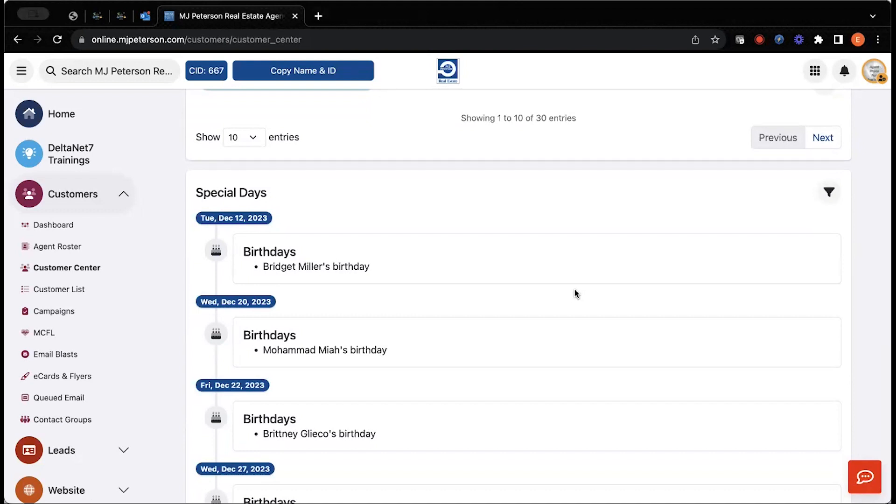
scroll(574, 278, "down", 6)
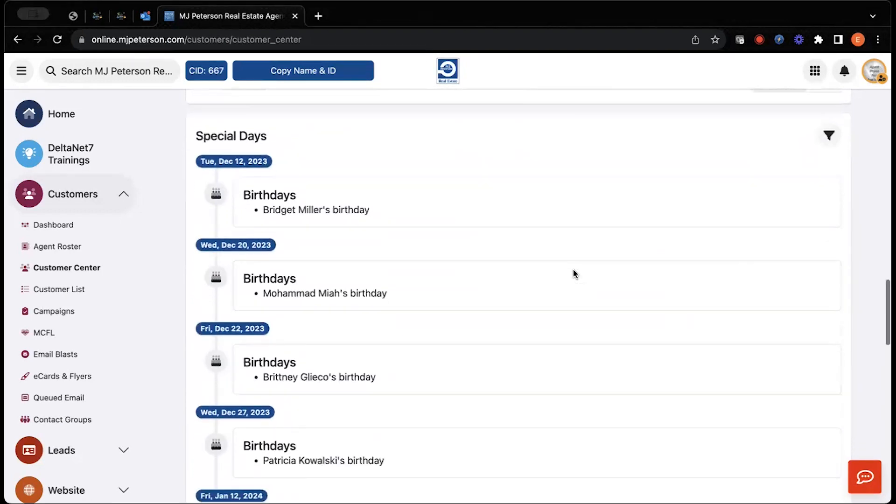
scroll(574, 274, "down", 15)
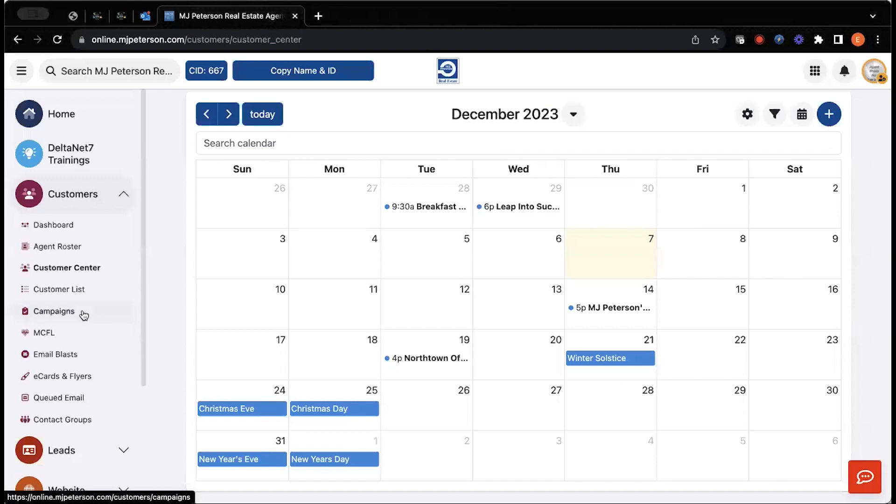
Open the Customer List and add the Phone Evening, Phone Work, Phone Cell and Initial Request Source columns to it.
left_click(71, 288)
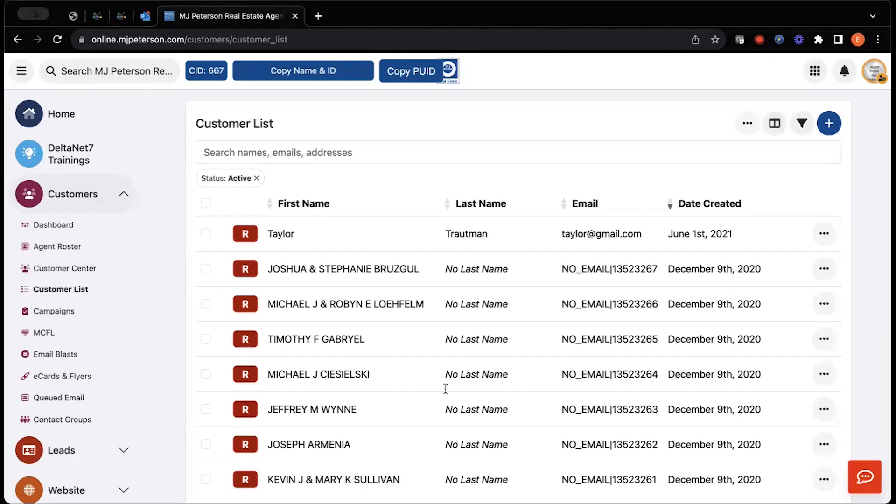
left_click(775, 127)
scroll(457, 360, "down", 3)
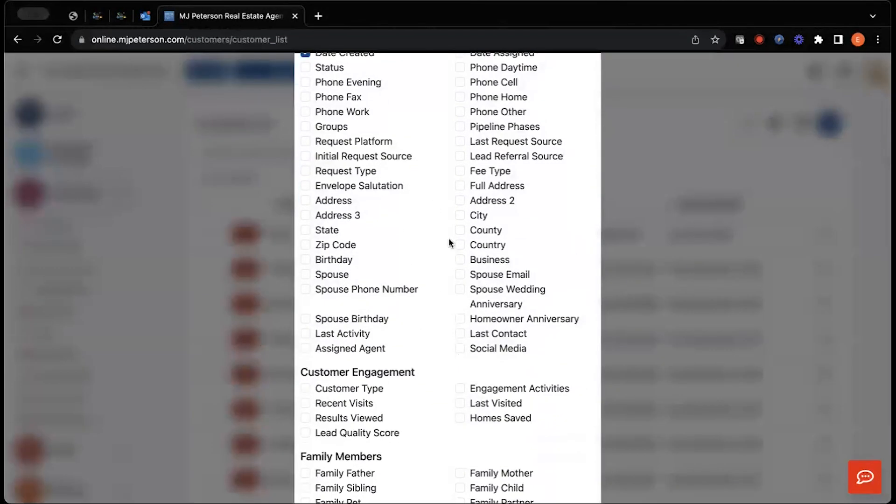
scroll(449, 241, "up", 2)
left_click(306, 185)
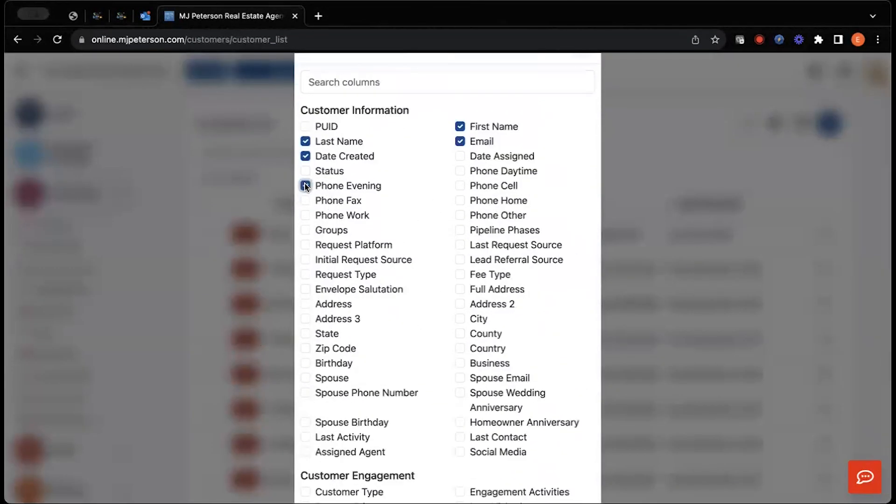
left_click(306, 215)
left_click(471, 186)
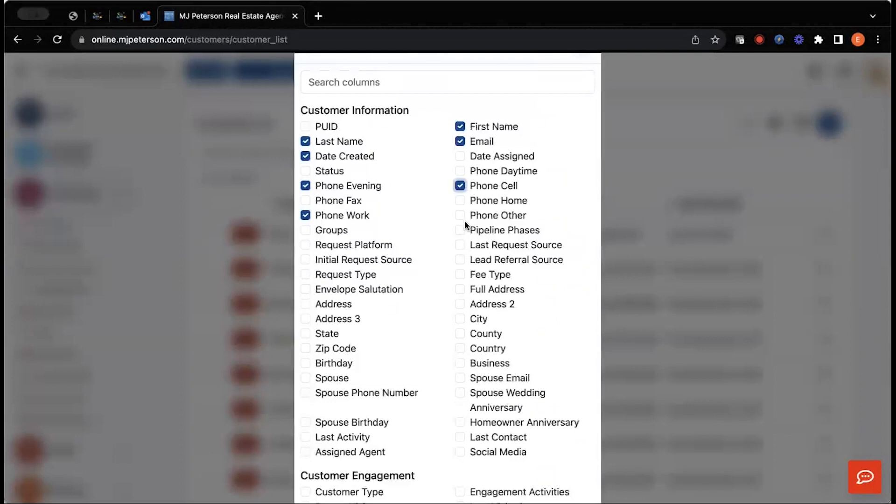
left_click(370, 259)
scroll(447, 306, "down", 4)
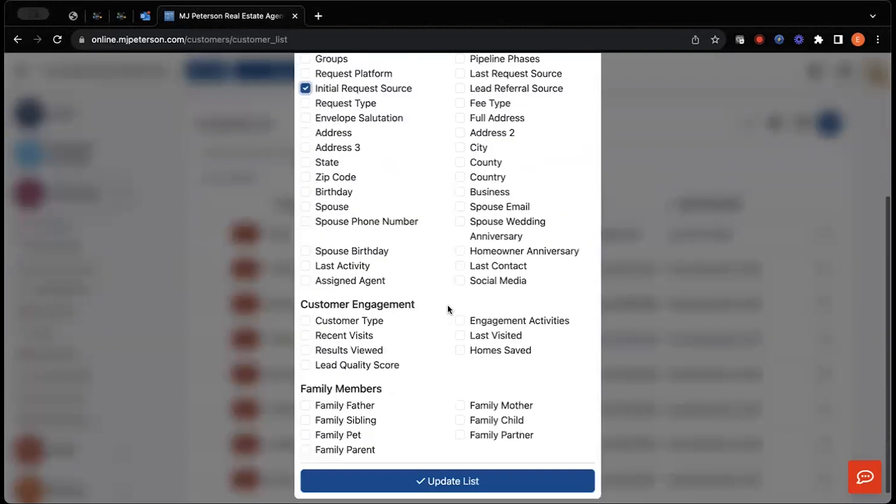
scroll(448, 327, "down", 1)
left_click(464, 479)
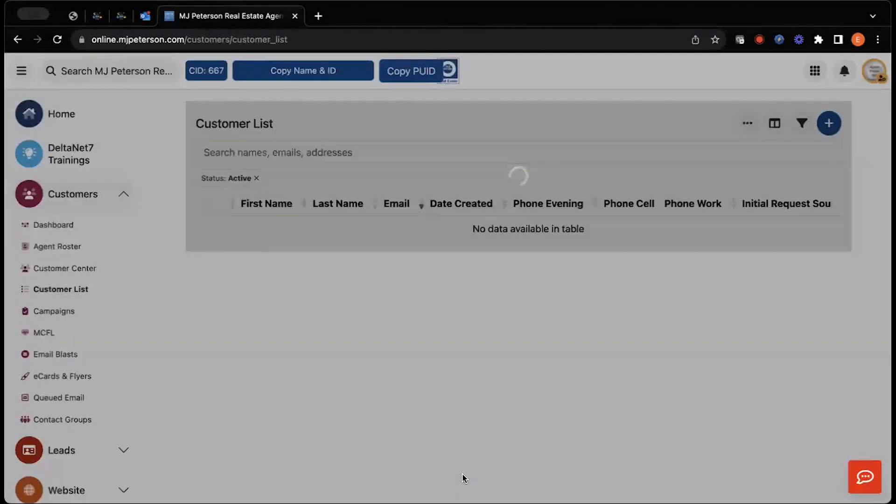
Look across the Customer List's columns up to Initial Request Source and return to the first columns.
scroll(484, 233, "right", 5)
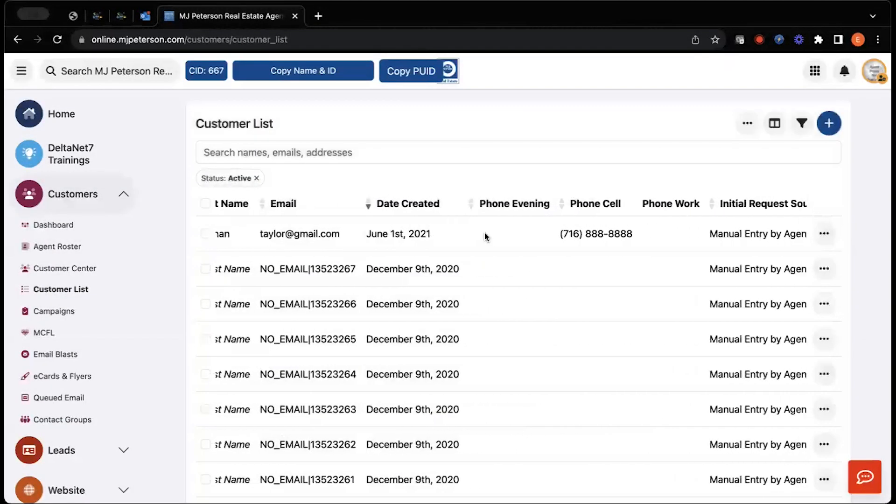
scroll(484, 232, "right", 1)
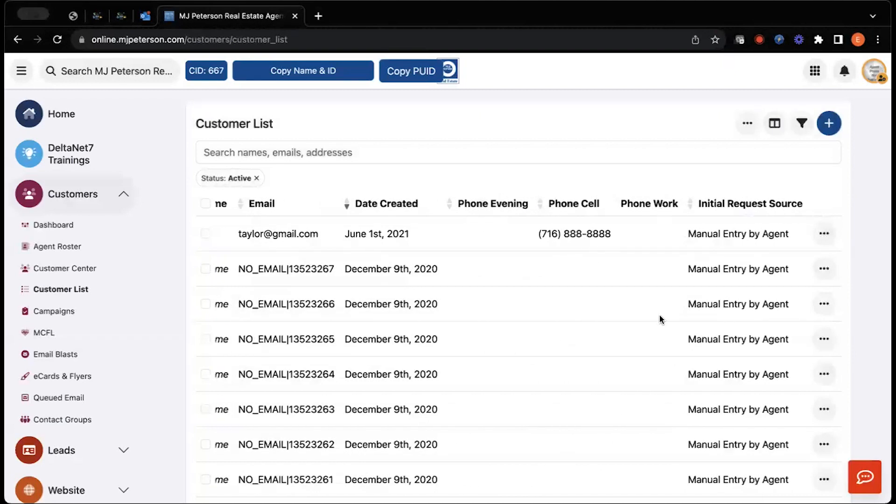
scroll(454, 330, "left", 10)
scroll(455, 335, "left", 3)
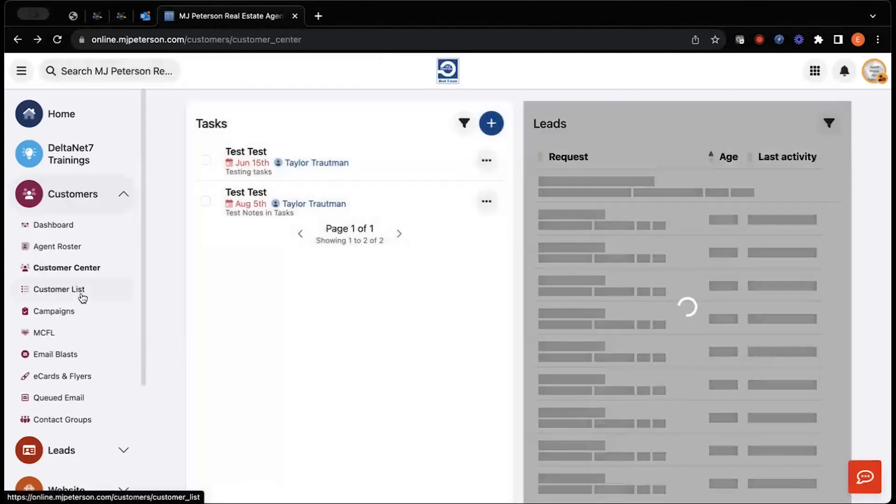
Reopen the Customer List, view its additional options for CSV export and legend, and close them.
left_click(82, 295)
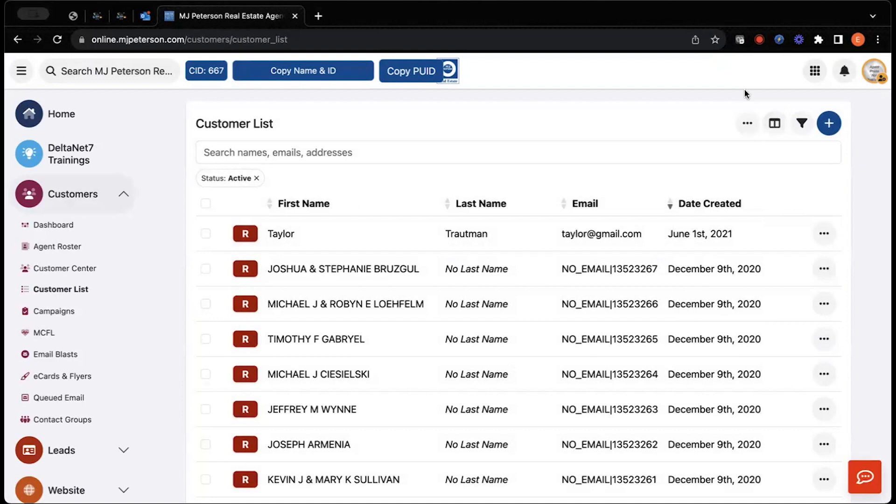
left_click(747, 131)
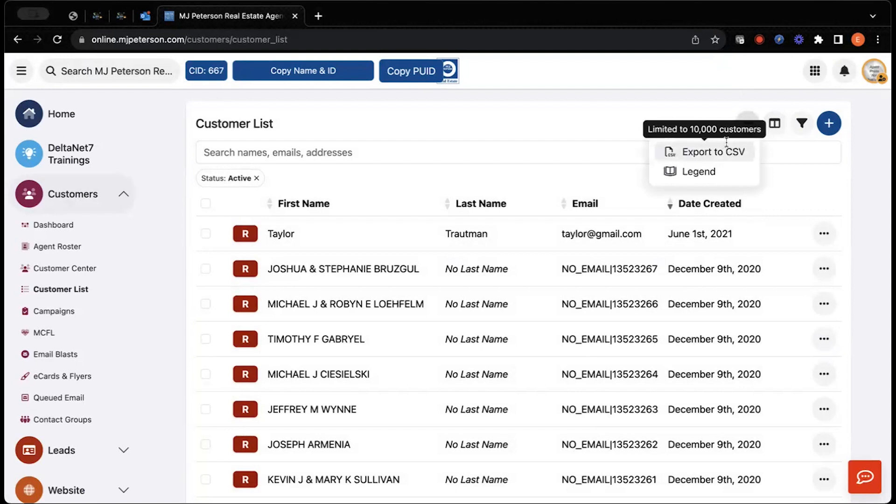
left_click(620, 102)
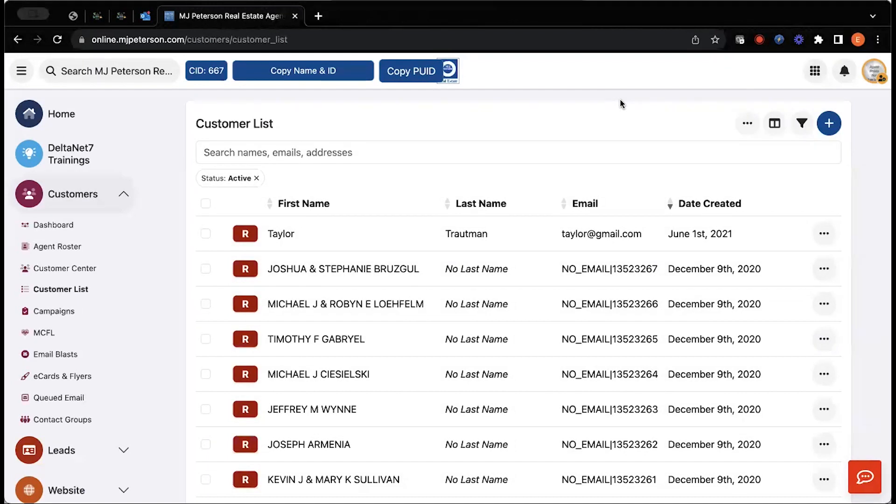
Look through the columns available for the Customer List and close the column settings without changes.
left_click(775, 126)
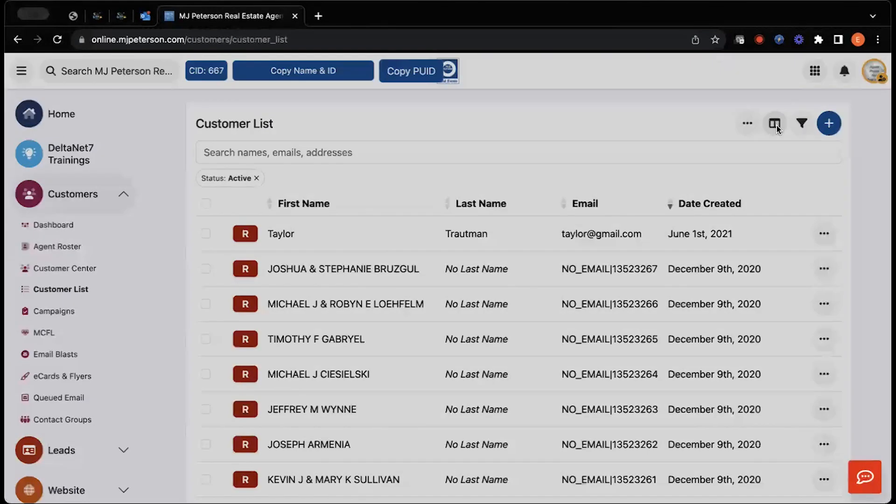
scroll(520, 317, "down", 4)
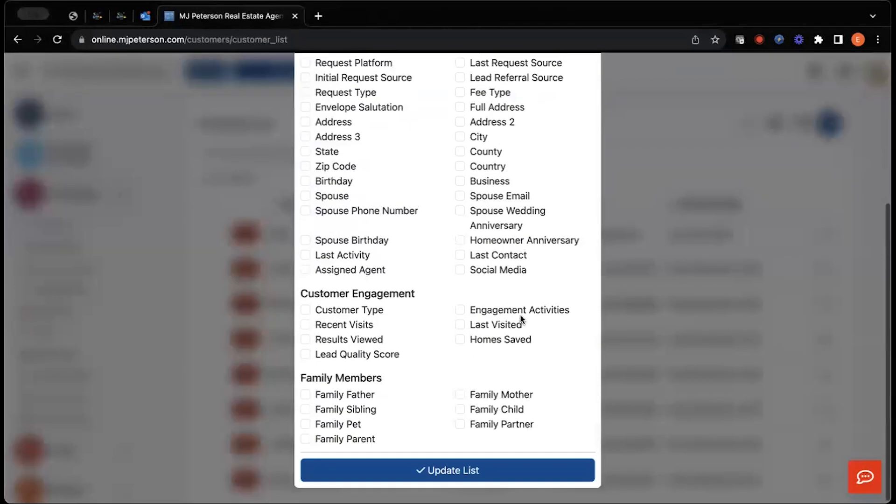
scroll(519, 314, "up", 5)
left_click(584, 59)
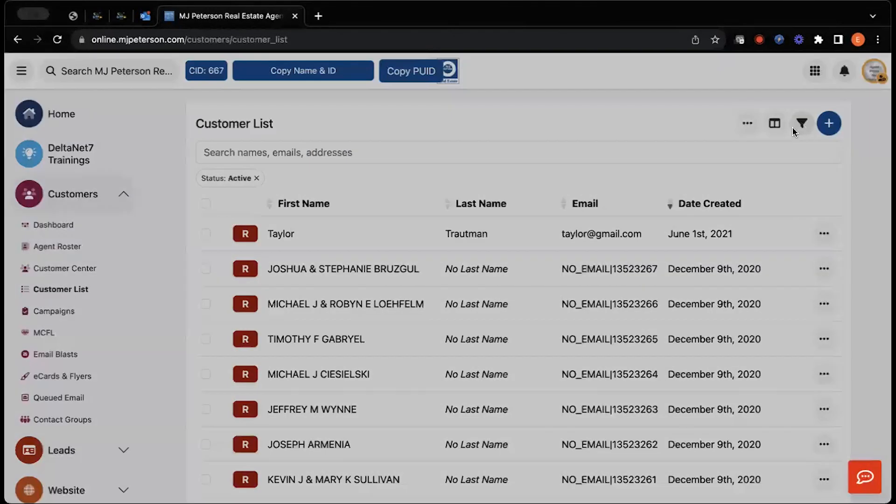
Open the Customer List filters and look through the Profile criteria from Name to Email status and Texting status.
left_click(795, 131)
left_click(581, 90)
left_click(801, 124)
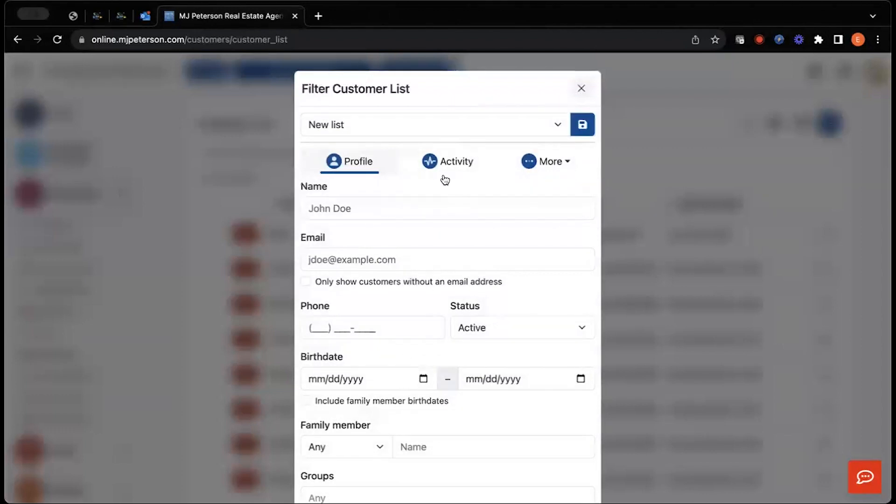
scroll(374, 355, "down", 3)
scroll(372, 382, "up", 2)
scroll(372, 380, "down", 5)
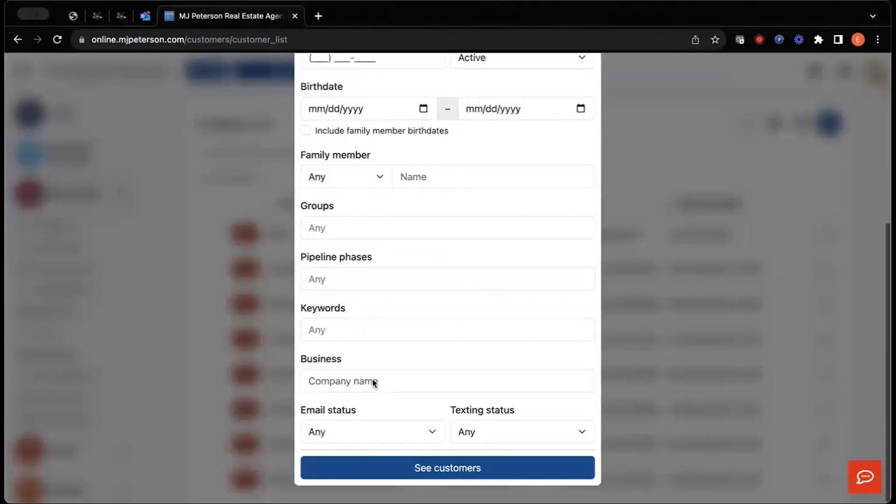
scroll(373, 380, "up", 6)
Look through the Activity filter criteria for the Customer List, including last activity, request made, last logged in and last touched.
left_click(448, 160)
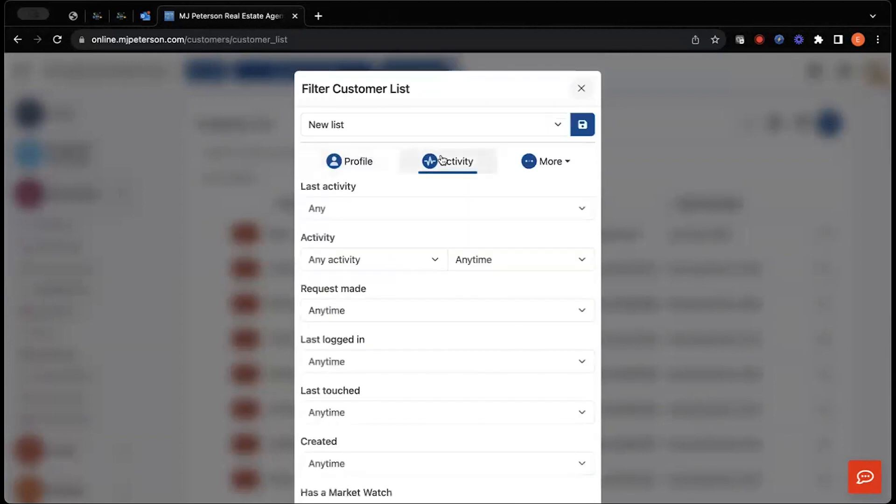
left_click(356, 161)
left_click(432, 163)
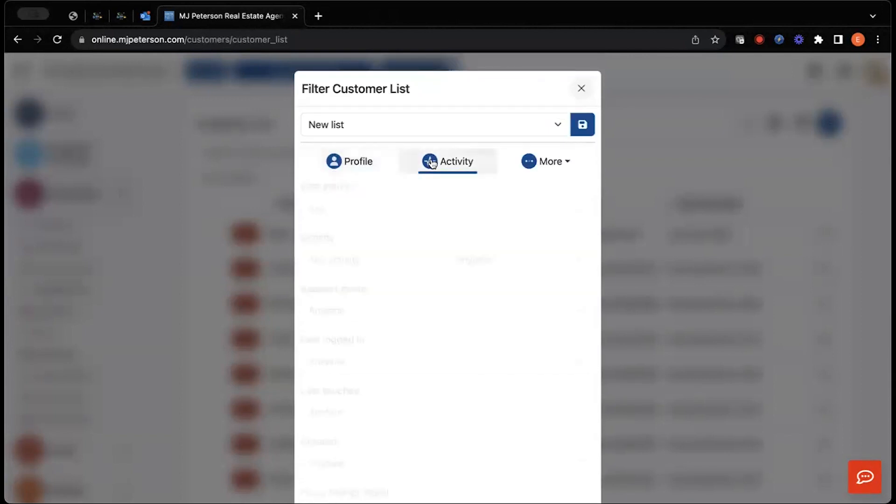
scroll(455, 377, "down", 3)
scroll(455, 377, "up", 1)
scroll(455, 377, "down", 3)
scroll(455, 377, "up", 3)
scroll(455, 378, "up", 2)
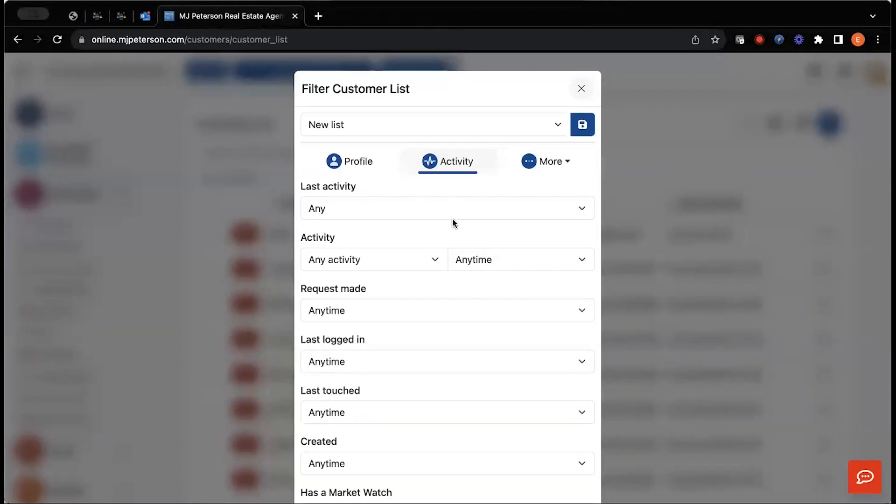
View the additional filter categories and the options for saving a named filter list, and close the filters without saving.
left_click(524, 173)
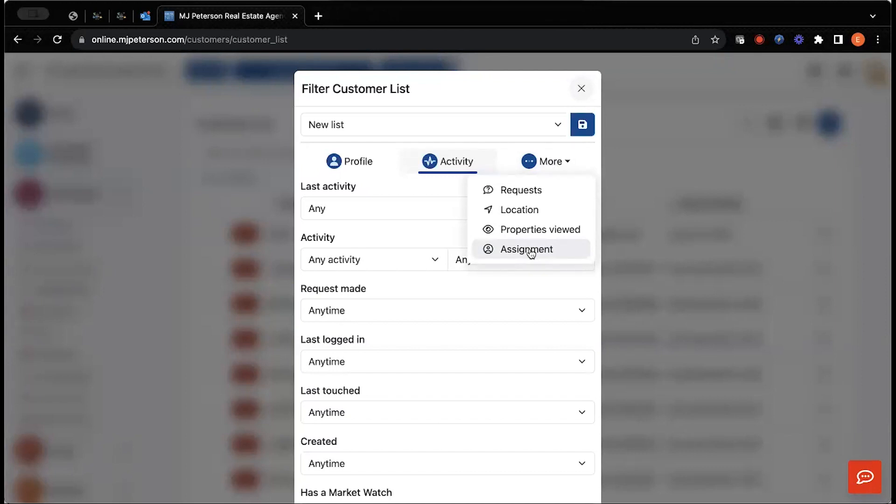
left_click(458, 123)
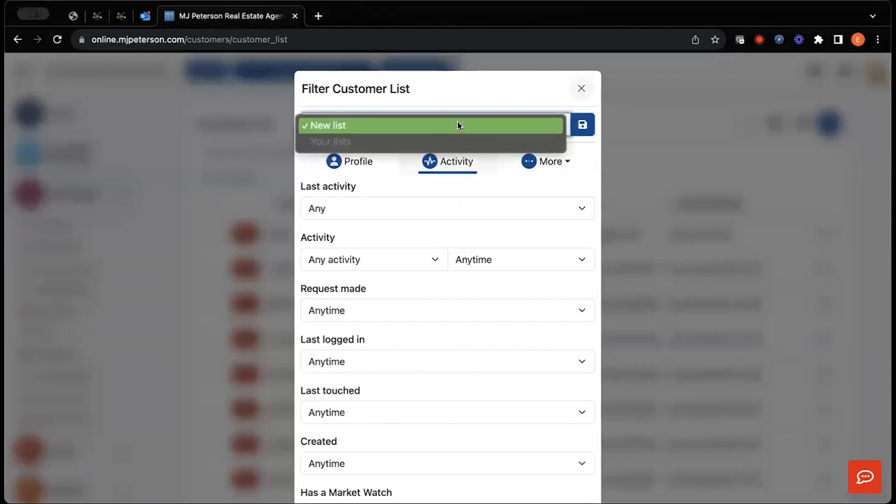
left_click(412, 146)
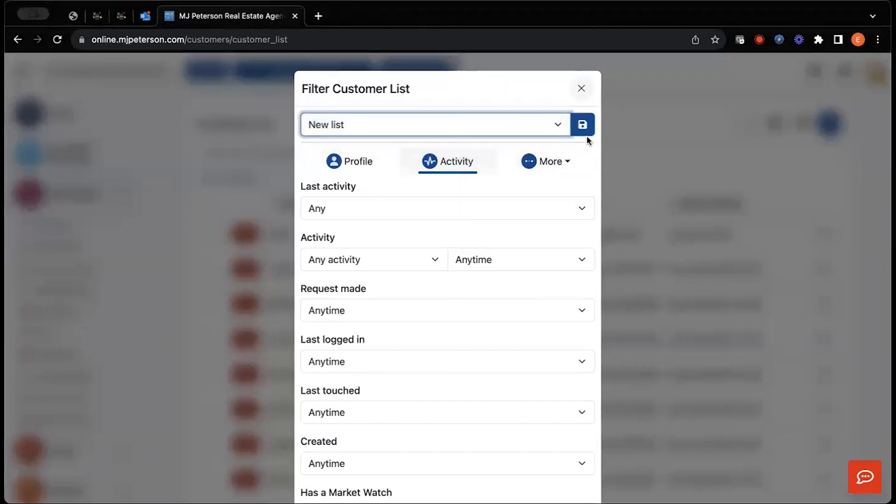
left_click(583, 131)
left_click(417, 159)
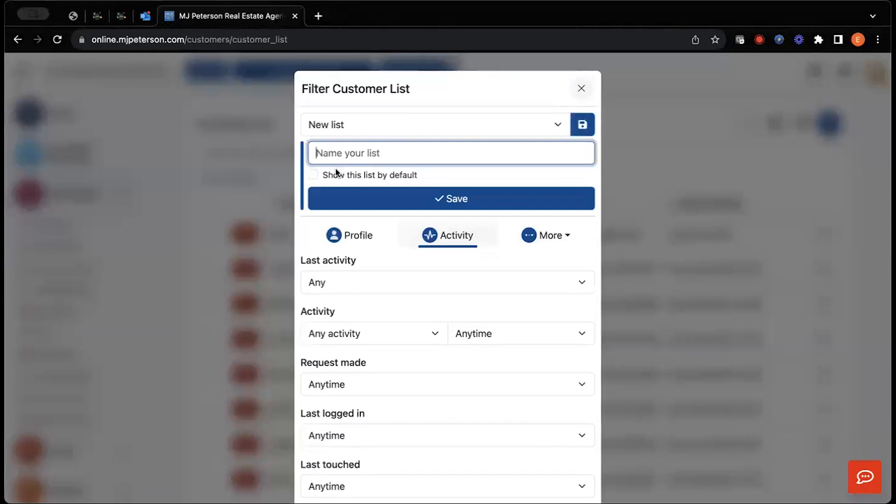
left_click(581, 88)
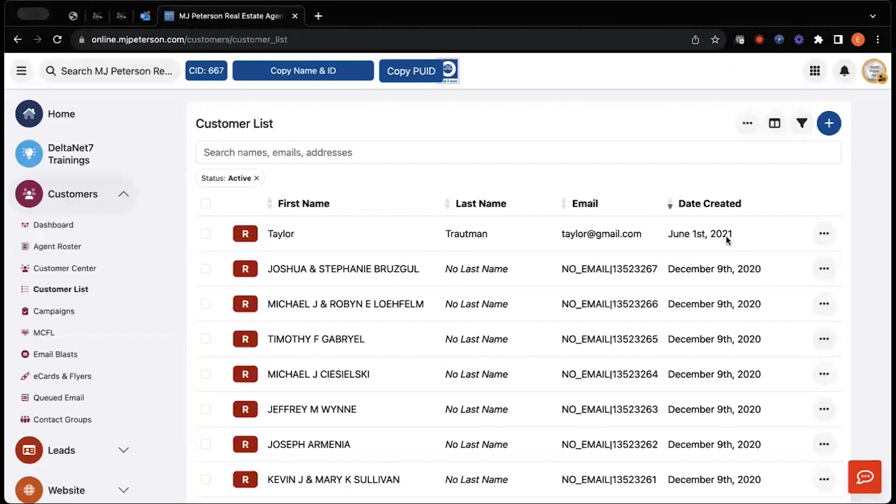
Review the Customer List's column settings and filter settings once more and close both without changes.
left_click(775, 123)
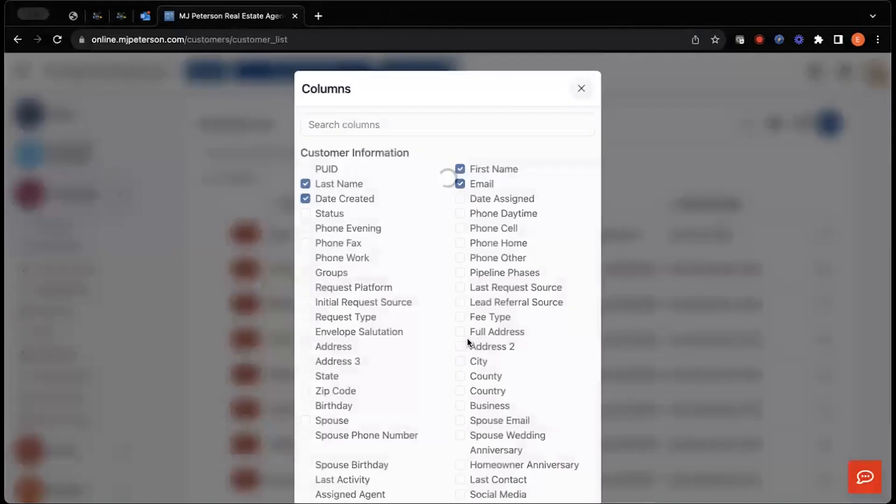
scroll(513, 233, "down", 2)
scroll(560, 132, "up", 2)
left_click(582, 89)
left_click(801, 123)
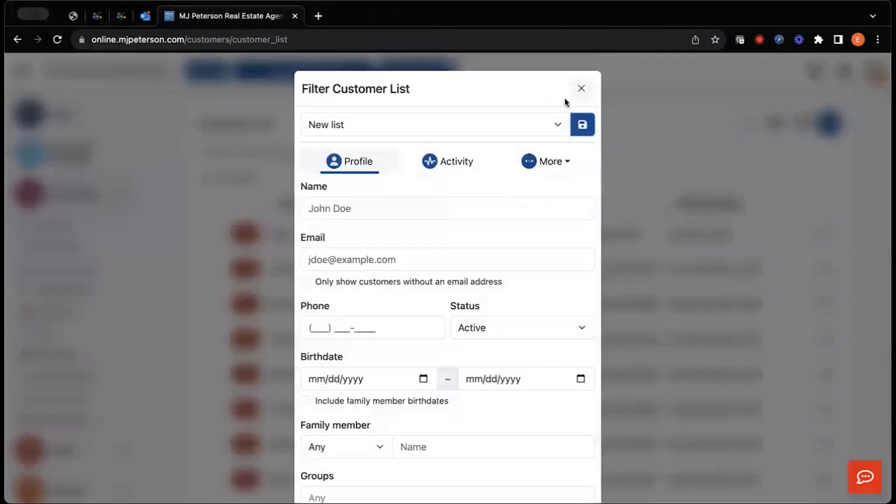
left_click(582, 90)
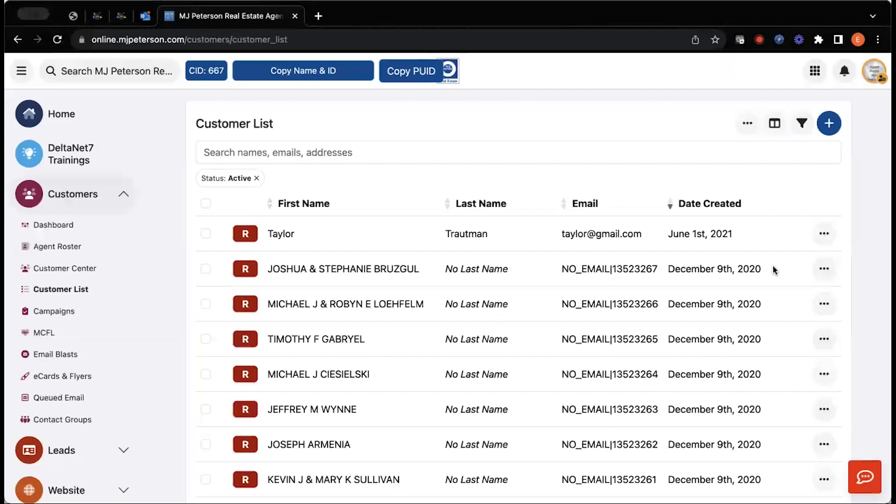
Open the first listed customer's edit form, look through its contact and address fields, and close it without changes.
left_click(824, 236)
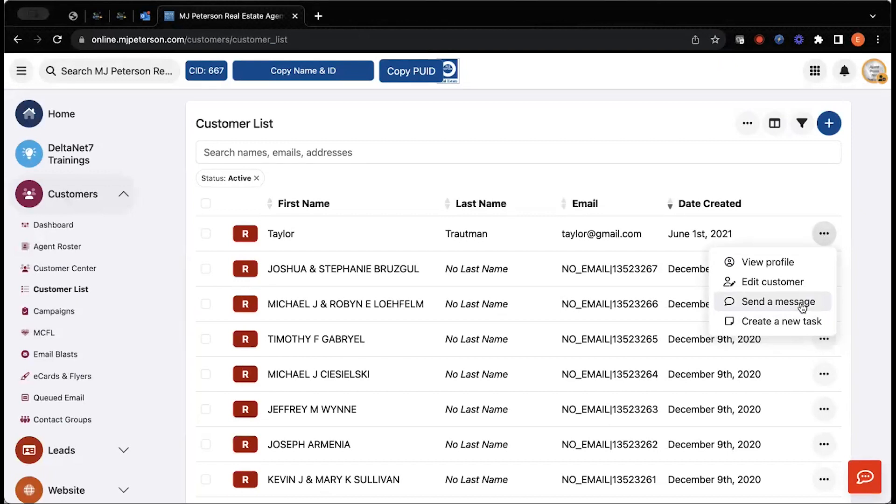
left_click(770, 282)
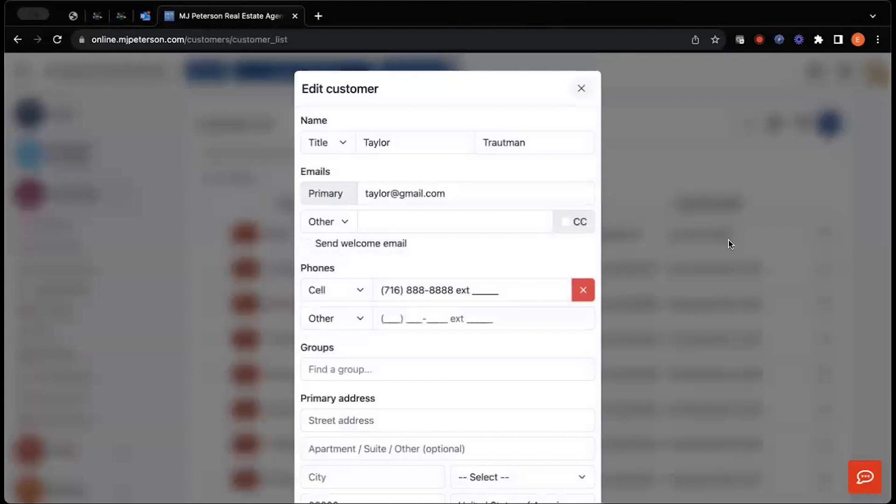
scroll(421, 346, "down", 5)
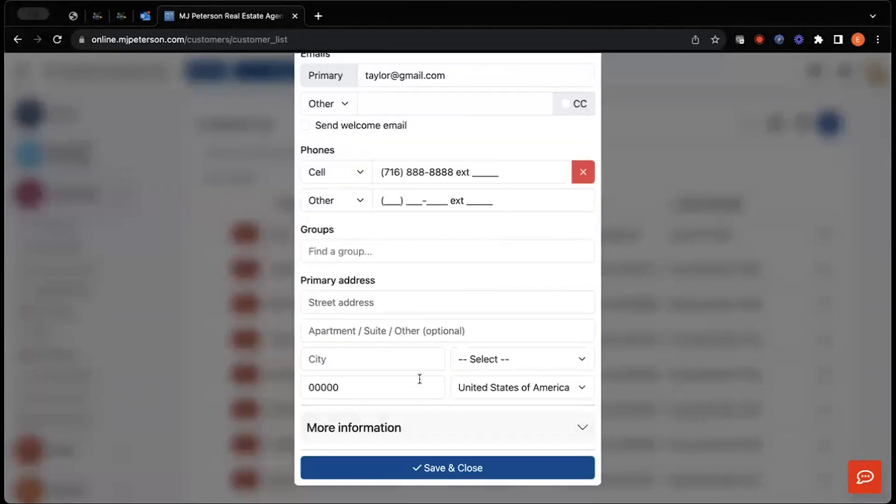
scroll(537, 97, "up", 5)
left_click(578, 88)
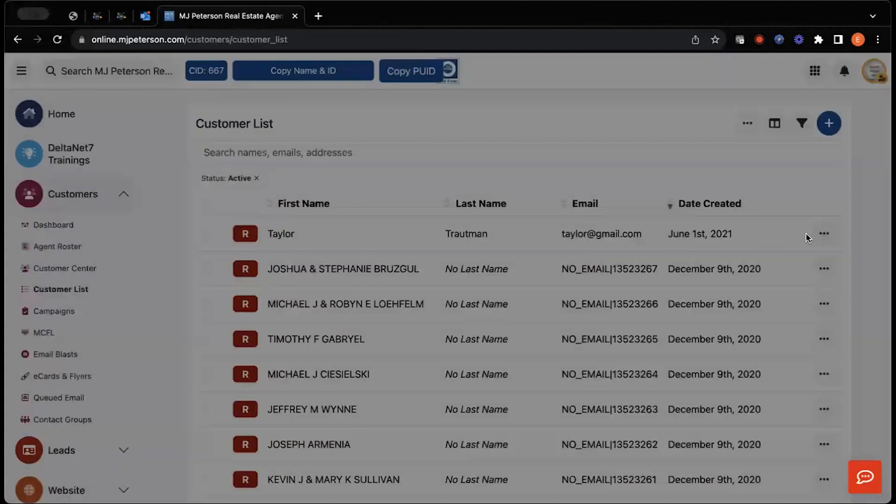
View the first listed customer's profile and return to the Customer List.
left_click(818, 237)
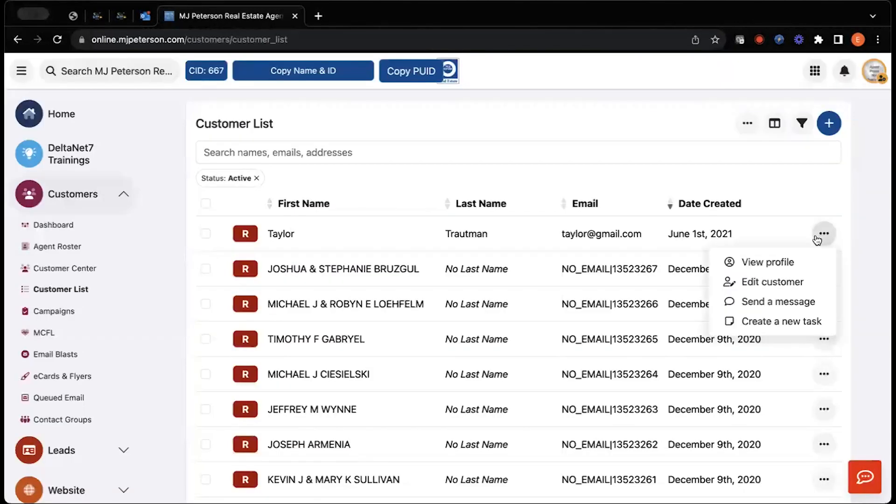
left_click(788, 265)
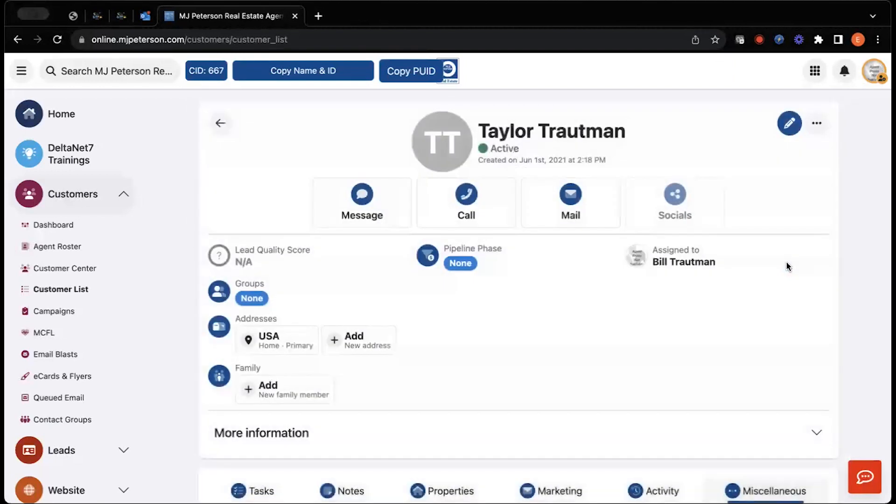
left_click(221, 123)
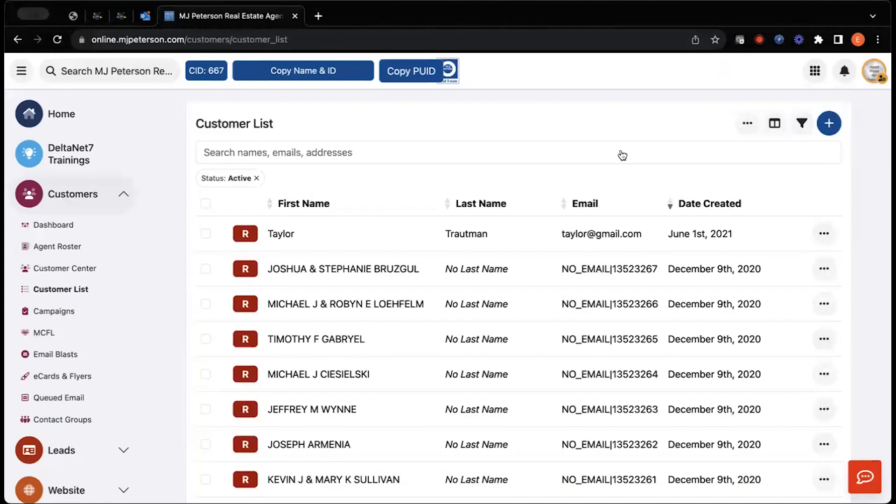
View the form for adding a customer and close it without adding one.
left_click(833, 126)
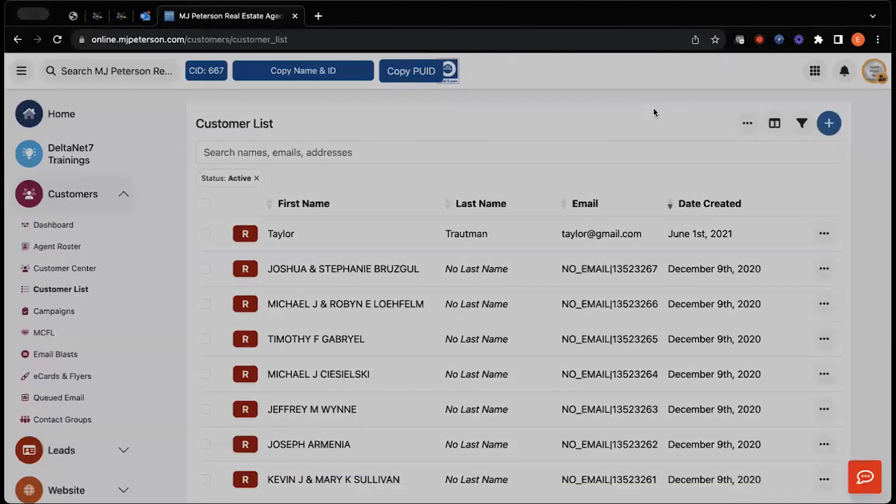
left_click(589, 88)
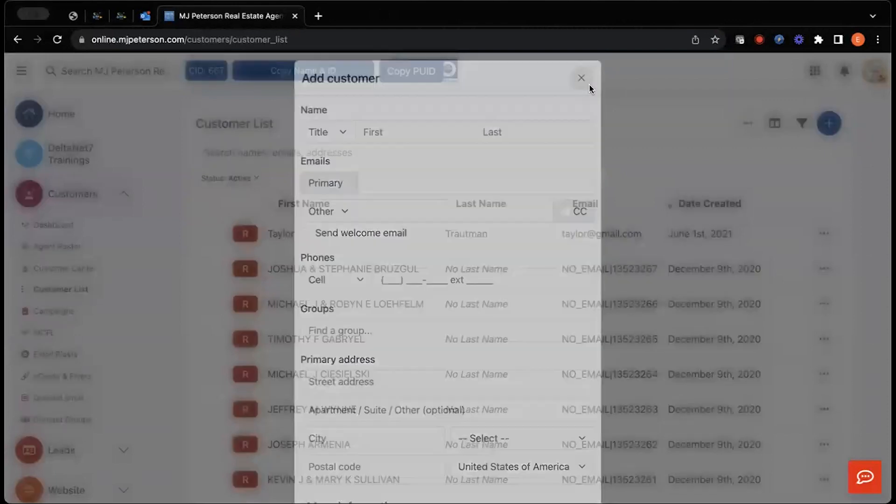
scroll(582, 207, "down", 3)
scroll(582, 210, "up", 3)
scroll(579, 233, "down", 3)
scroll(577, 248, "up", 3)
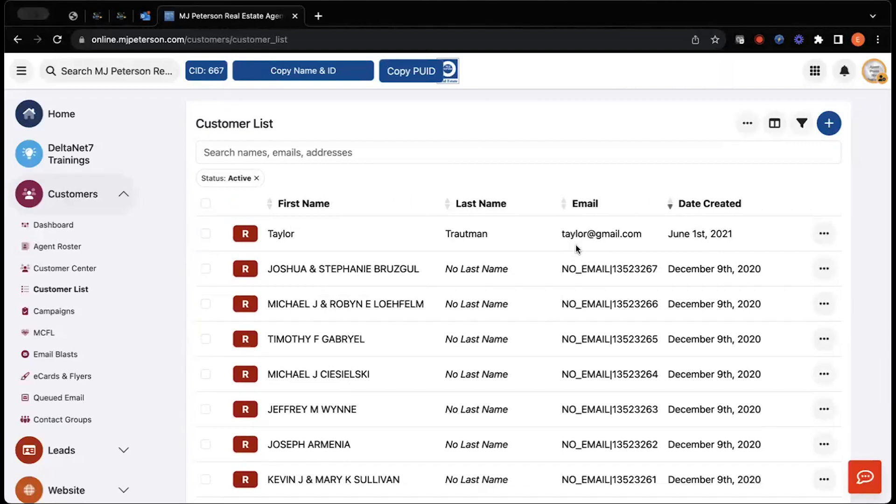
Open the Campaigns page, start a new campaign, and close it without creating one.
left_click(64, 321)
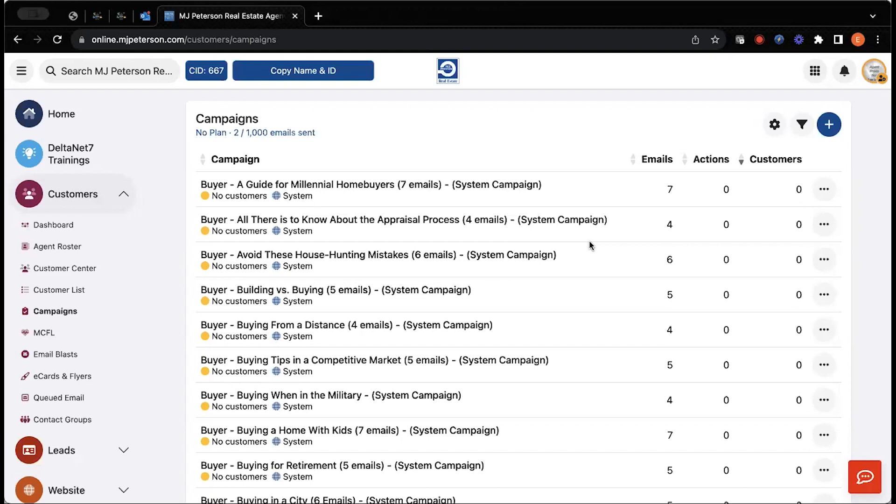
left_click(829, 125)
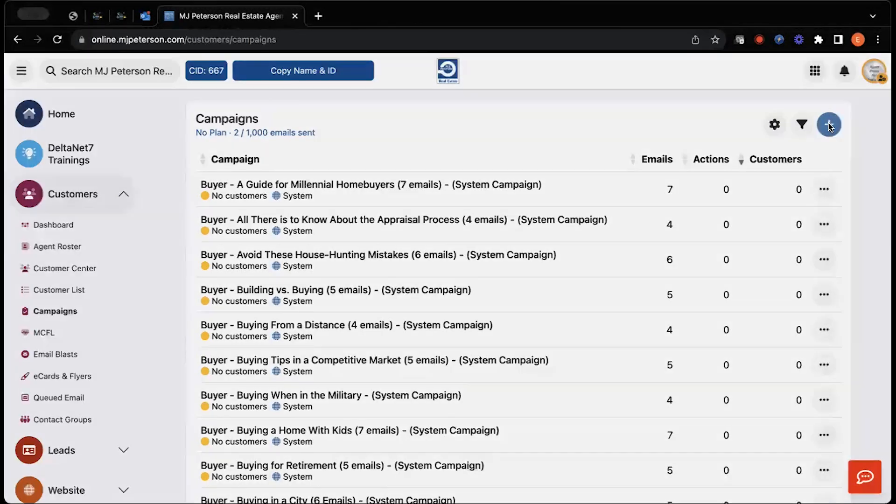
left_click(584, 91)
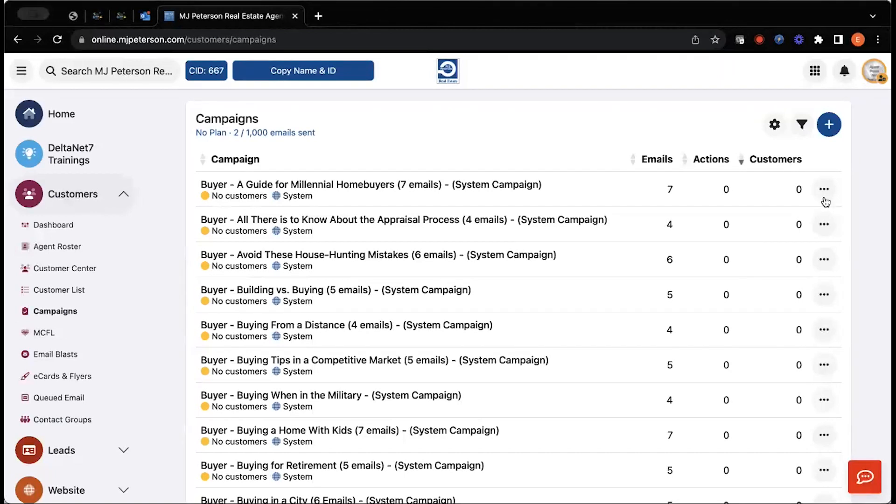
Open the details of the "Buyer - A Guide for Millennial Homebuyers" campaign and look through its customers, trigger and scheduled emails.
left_click(824, 190)
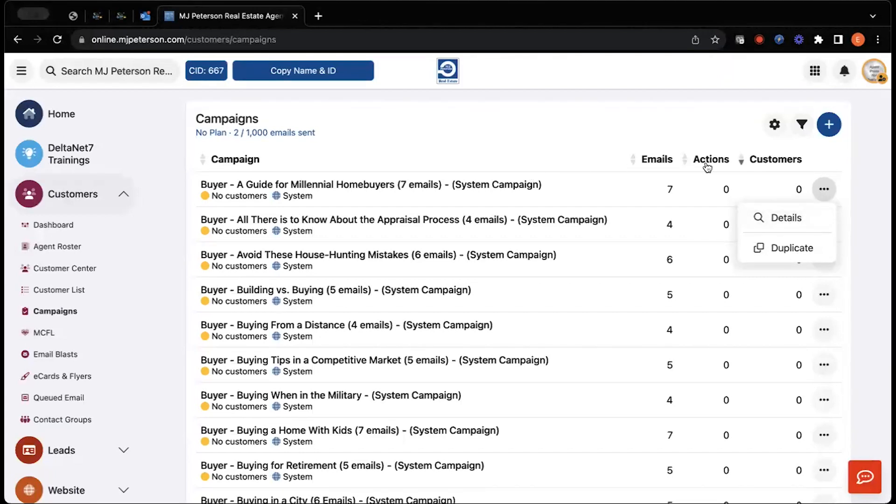
left_click(826, 203)
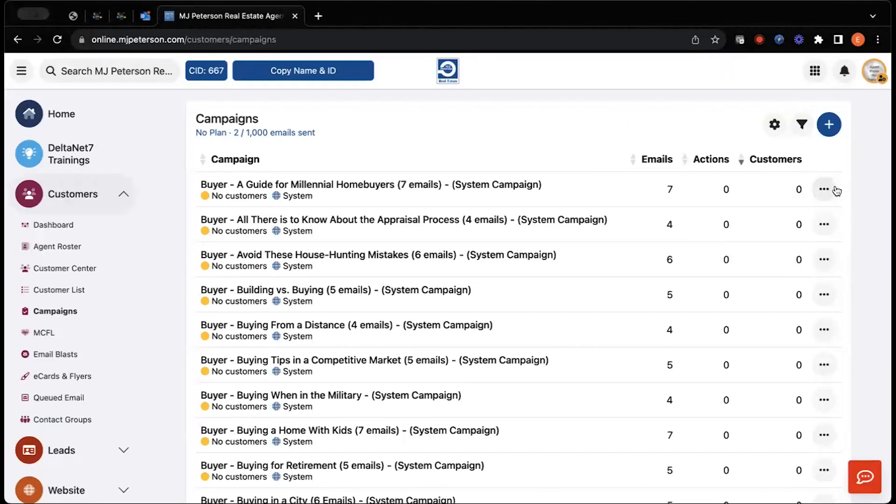
left_click(835, 190)
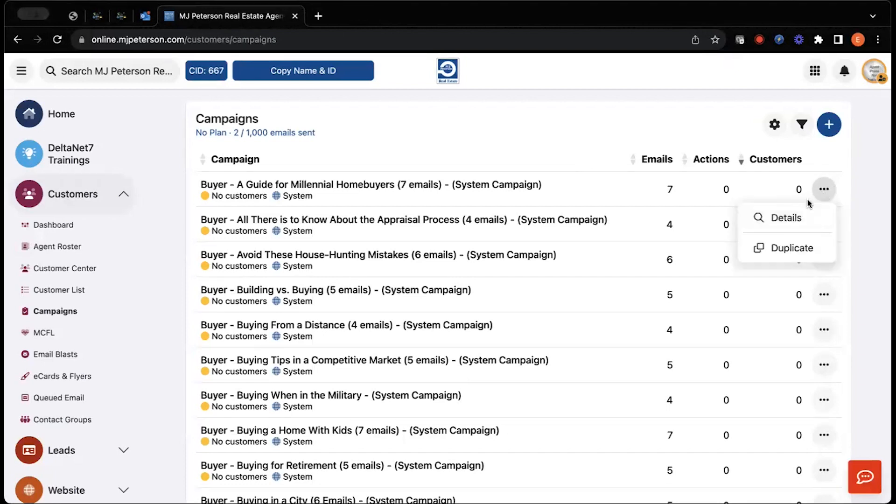
left_click(793, 219)
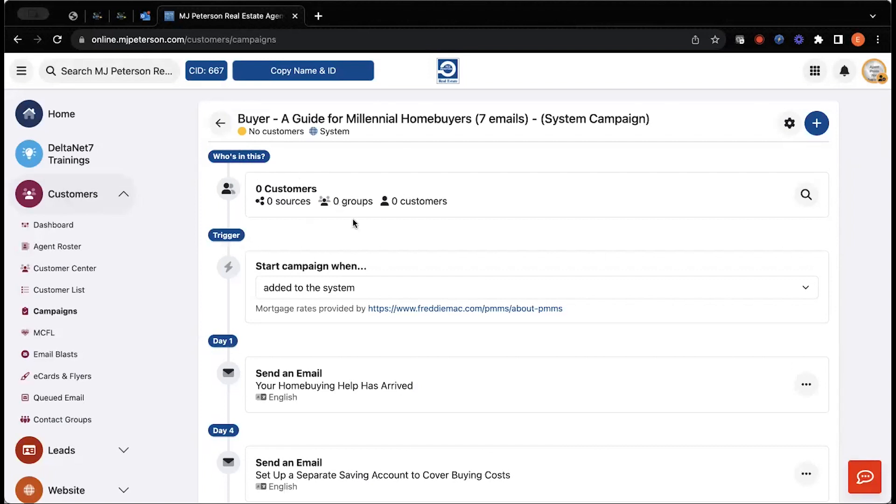
scroll(332, 257, "down", 1)
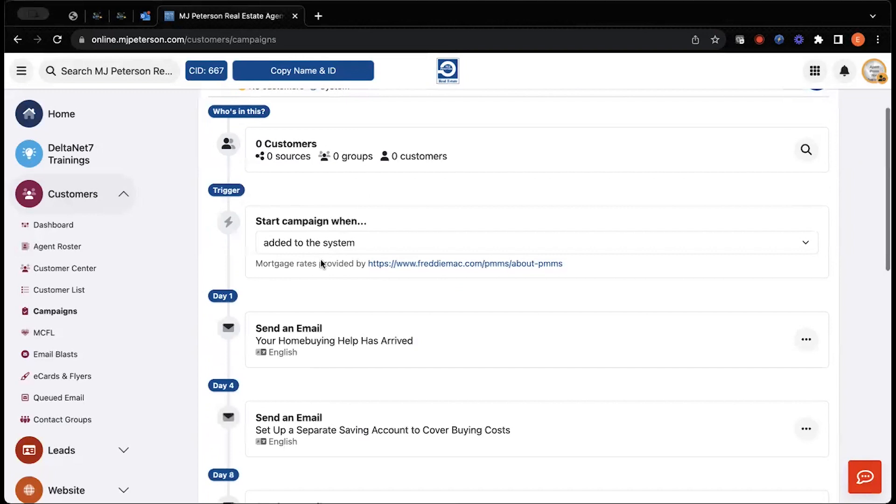
scroll(341, 233, "down", 3)
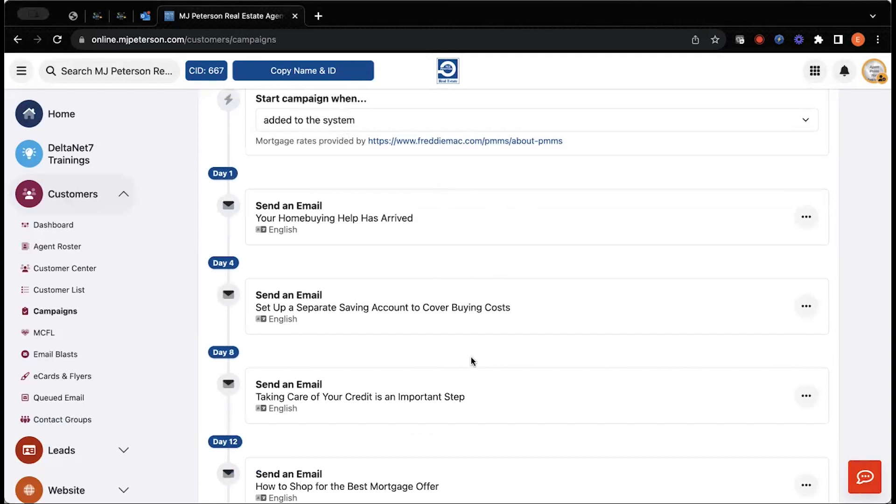
scroll(468, 351, "down", 4)
scroll(468, 351, "up", 3)
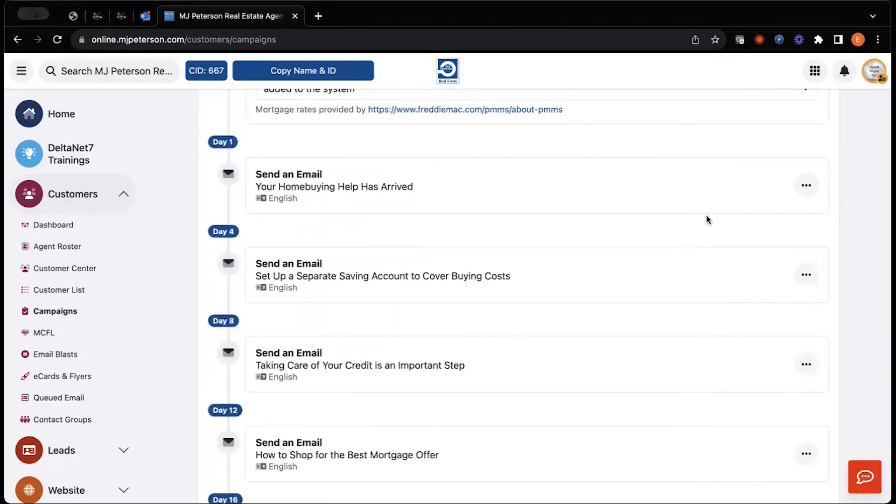
Open the Day 1 "Your Homebuying Help Has Arrived" email for editing, look through its settings and message, and close it without saving.
left_click(806, 186)
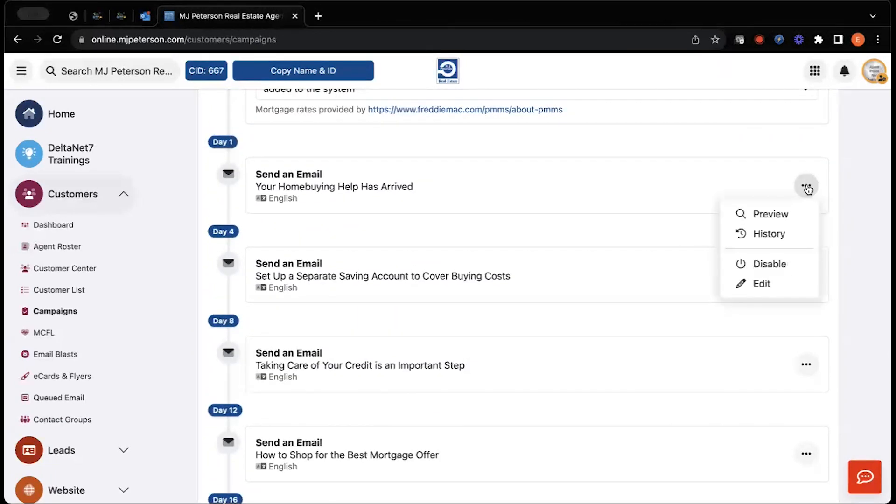
left_click(773, 286)
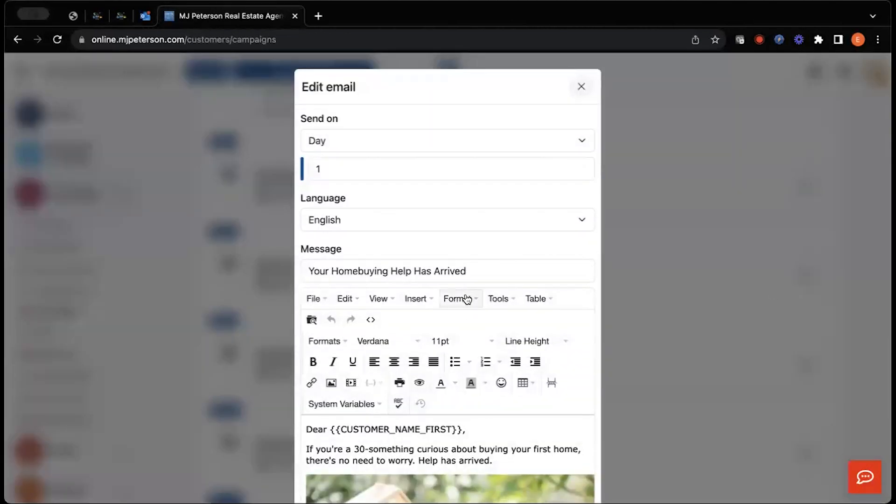
scroll(467, 299, "down", 4)
scroll(466, 294, "down", 6)
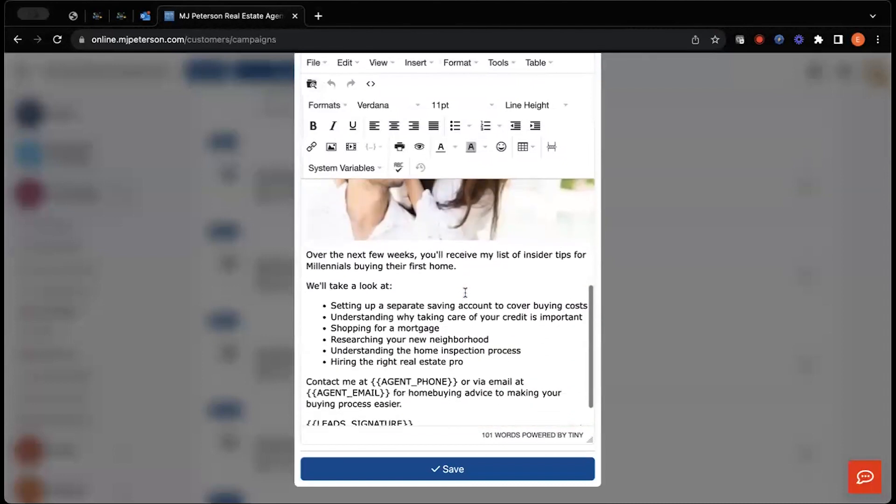
scroll(465, 293, "up", 3)
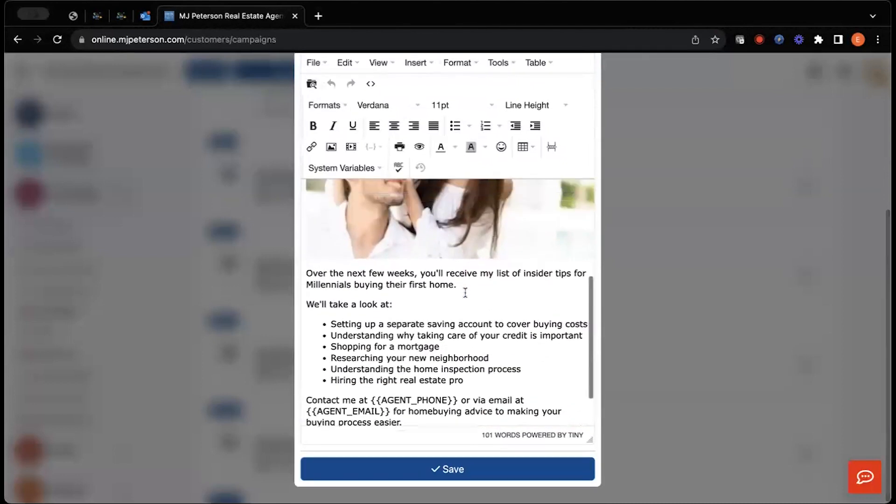
scroll(465, 293, "up", 3)
scroll(465, 293, "up", 5)
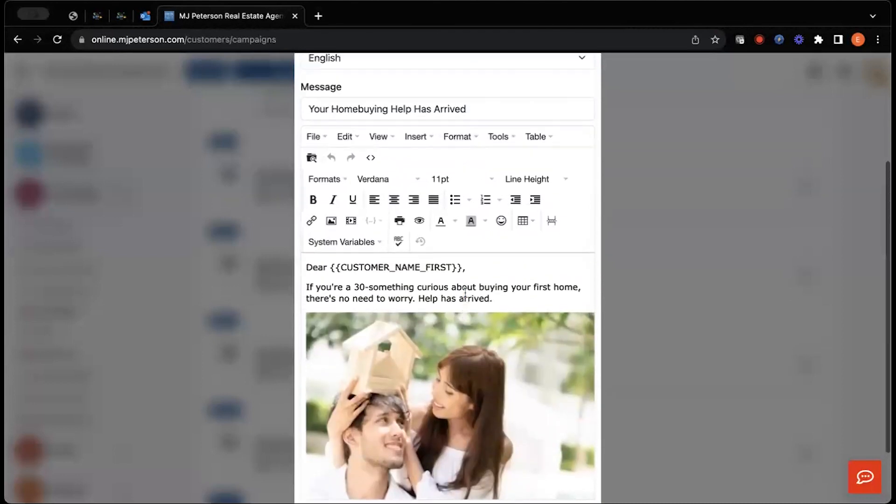
scroll(465, 293, "up", 1)
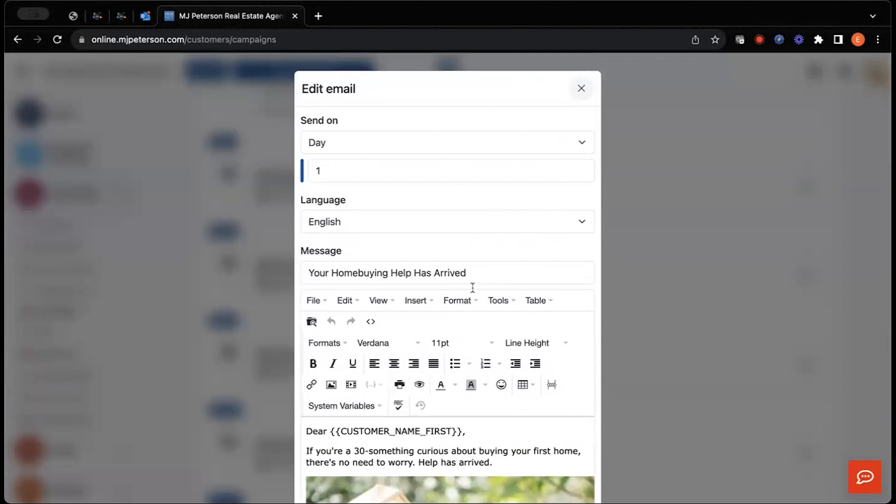
left_click(581, 88)
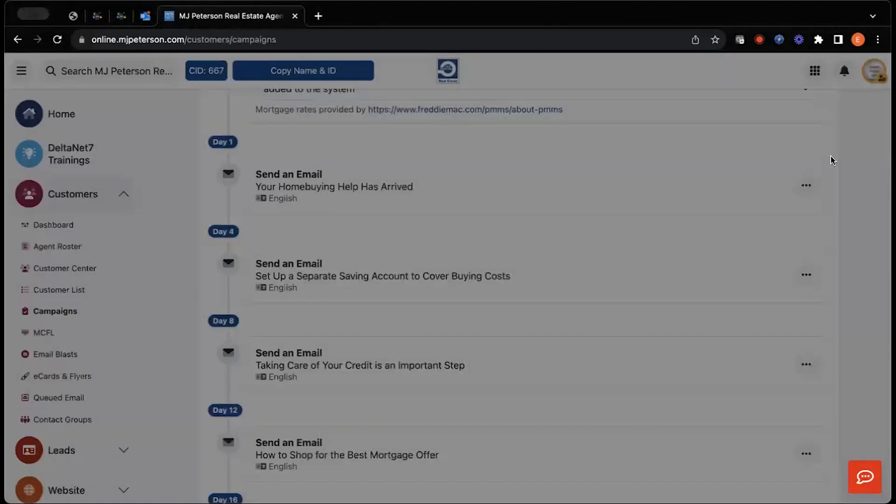
View the sending history of the Day 1 "Your Homebuying Help Has Arrived" email and return to the campaign details.
left_click(816, 187)
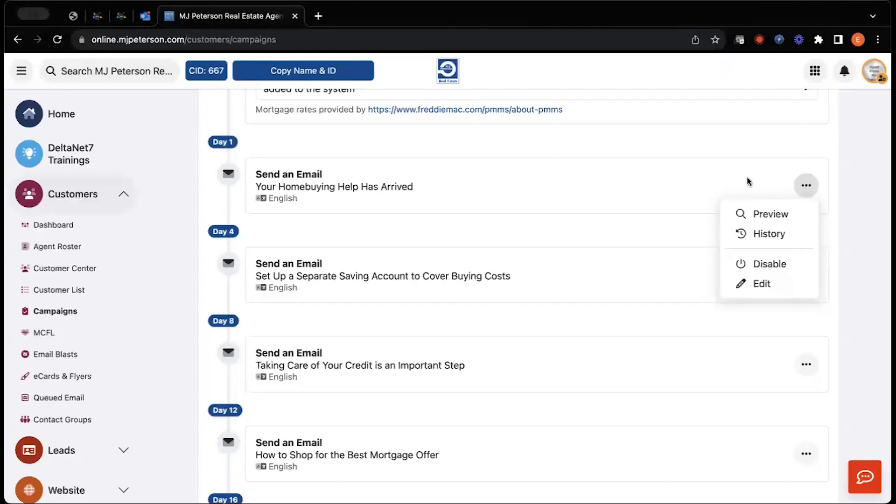
left_click(770, 200)
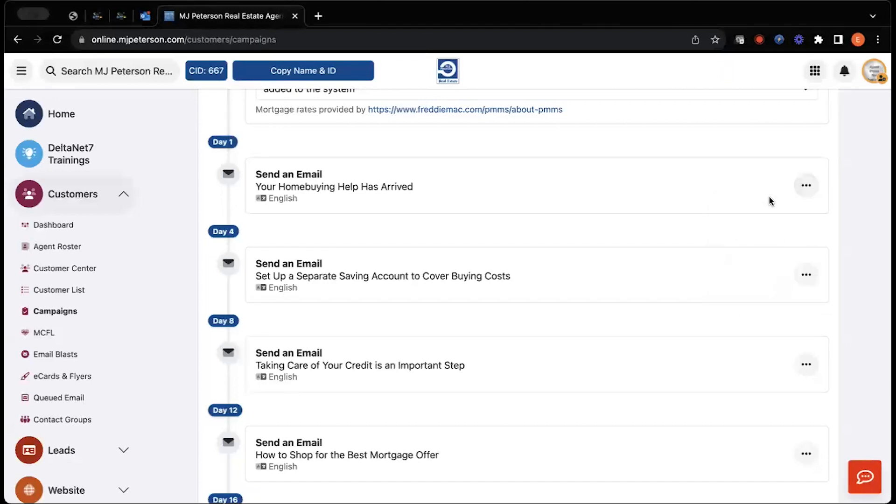
left_click(806, 187)
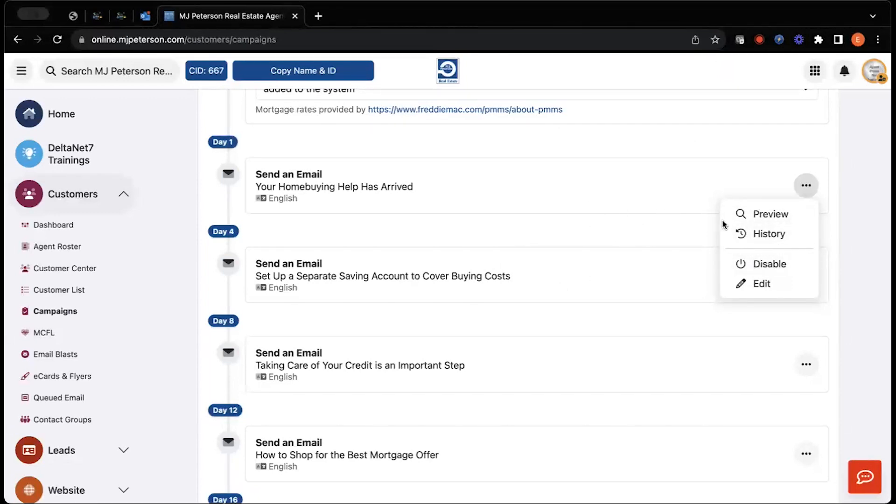
left_click(741, 239)
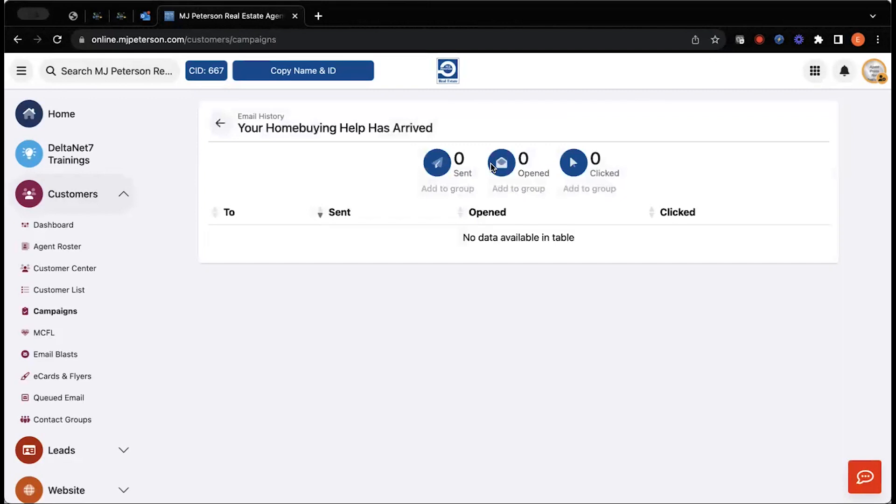
left_click(220, 122)
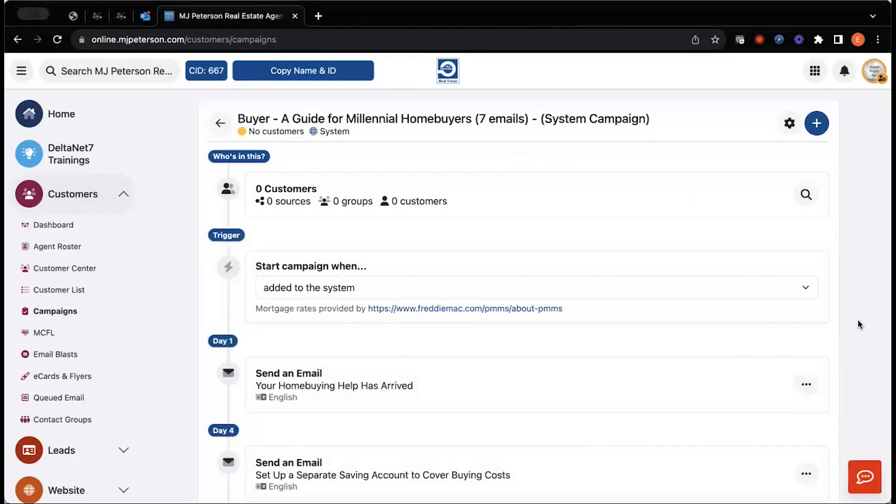
Preview the Day 1 "Your Homebuying Help Has Arrived" email, close the preview, and return to the Campaigns list.
scroll(805, 357, "down", 1)
left_click(805, 359)
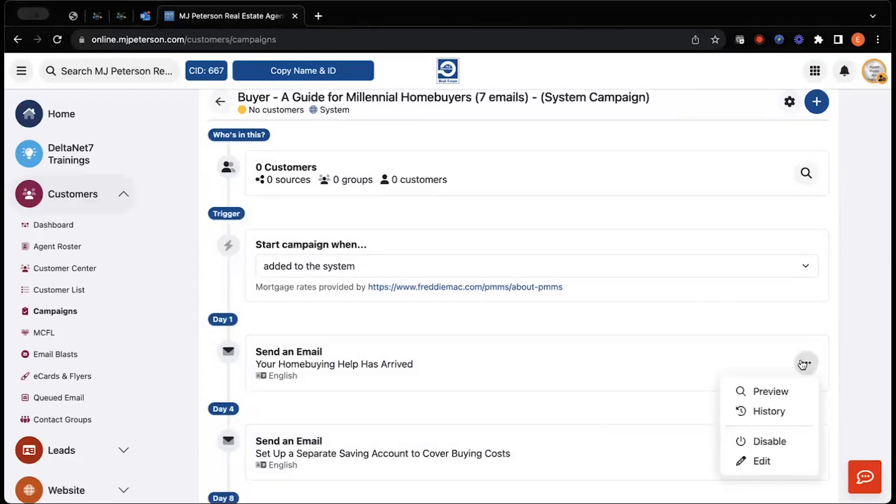
left_click(758, 393)
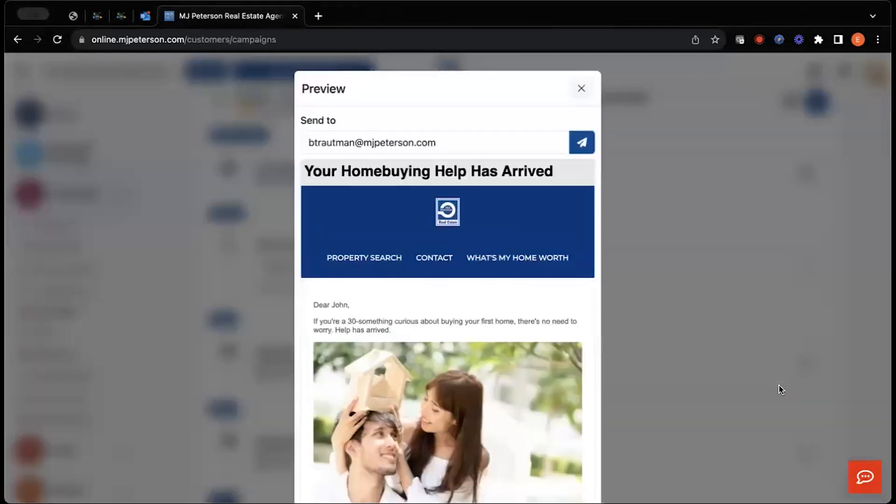
scroll(449, 461, "down", 5)
scroll(448, 450, "up", 5)
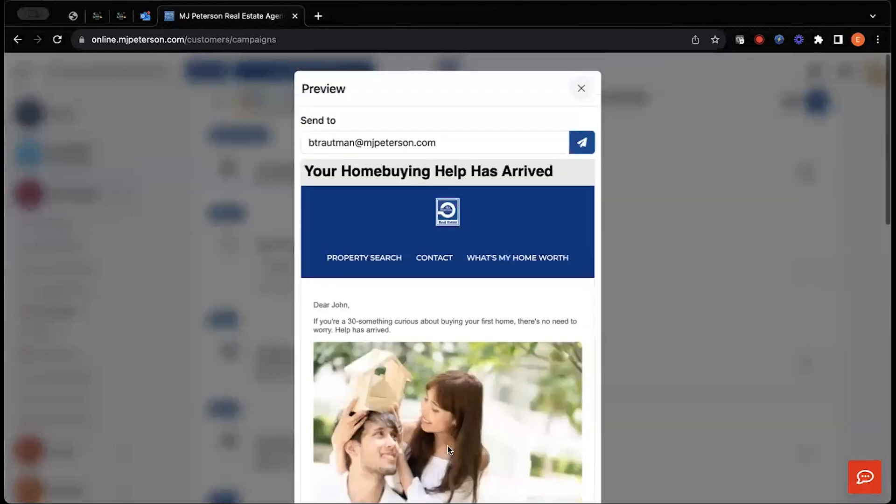
left_click(580, 89)
scroll(774, 337, "down", 5)
scroll(774, 332, "up", 5)
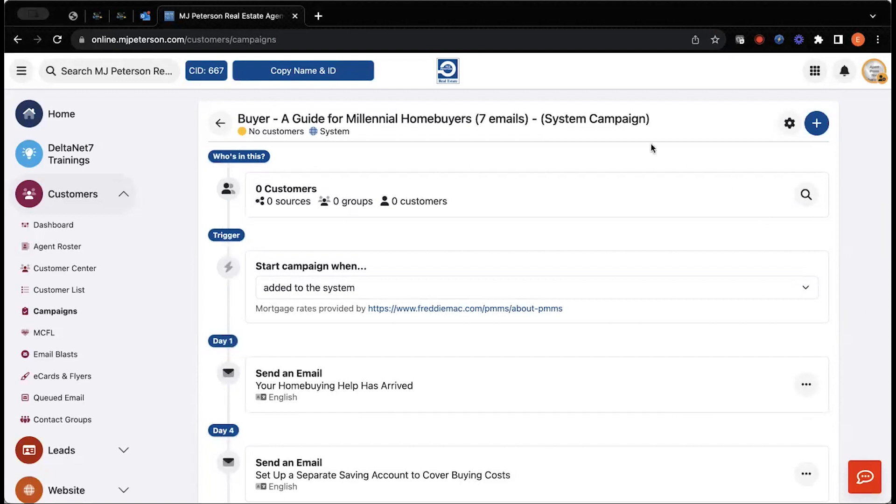
left_click(219, 124)
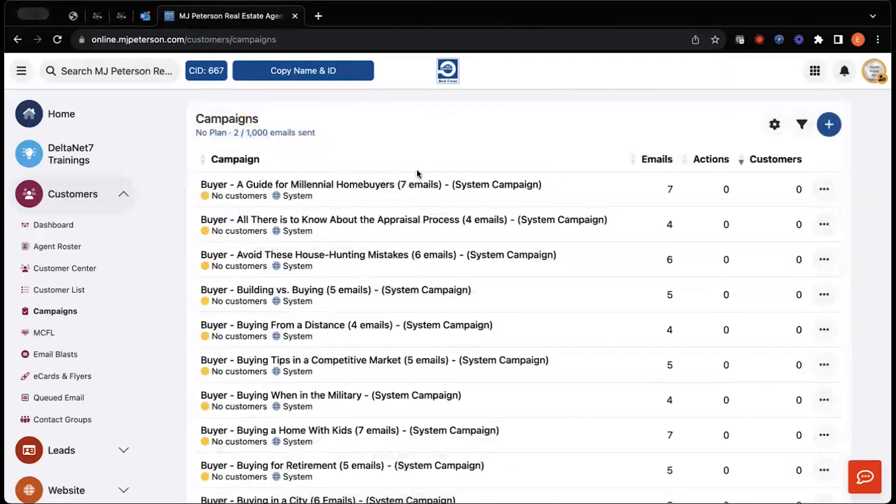
View the MCFL campaign page, then open Email Blasts and look through the list of messages.
left_click(63, 338)
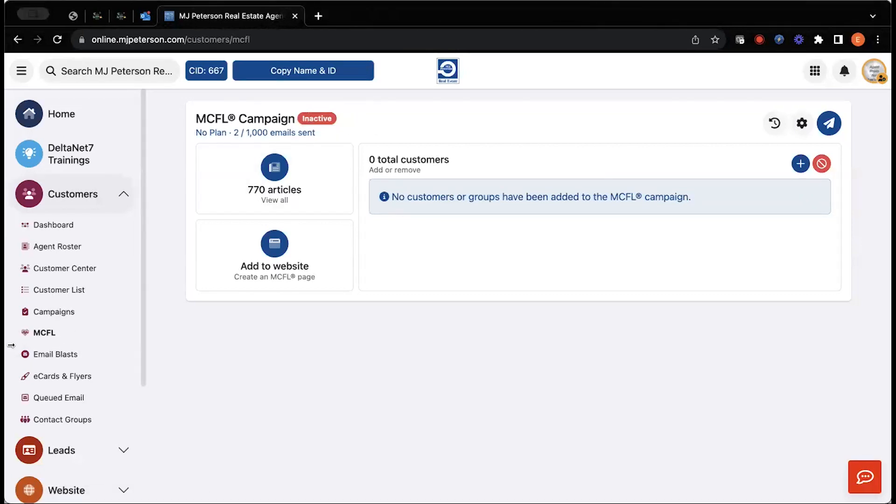
left_click(27, 356)
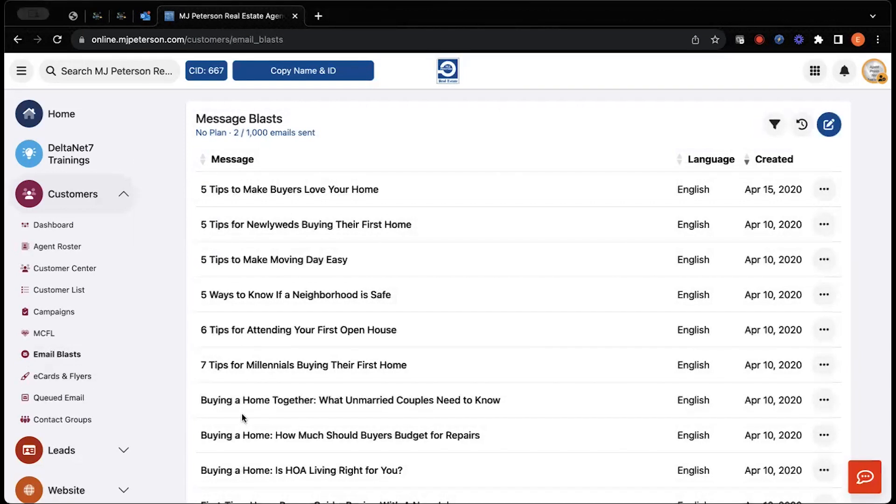
scroll(242, 409, "down", 2)
scroll(243, 409, "down", 2)
scroll(243, 409, "up", 4)
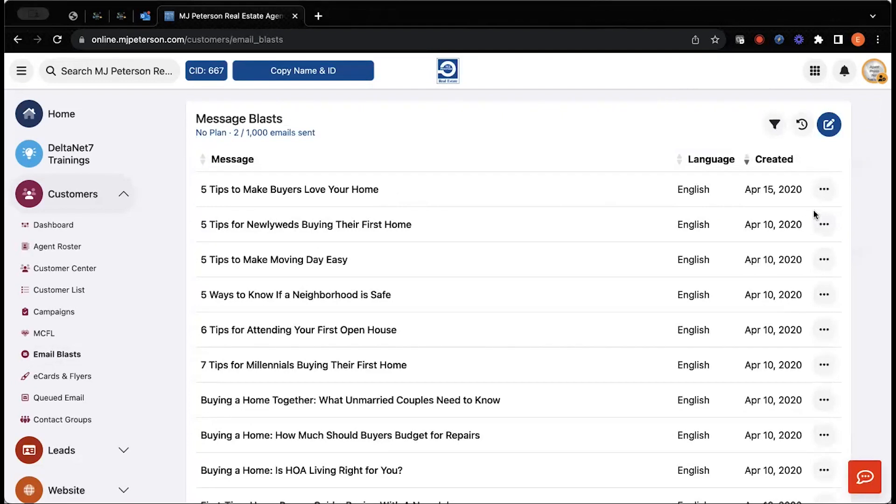
View the actions available for the "5 Tips to Make Buyers Love Your Home" message and the types of new message that can be created.
left_click(824, 190)
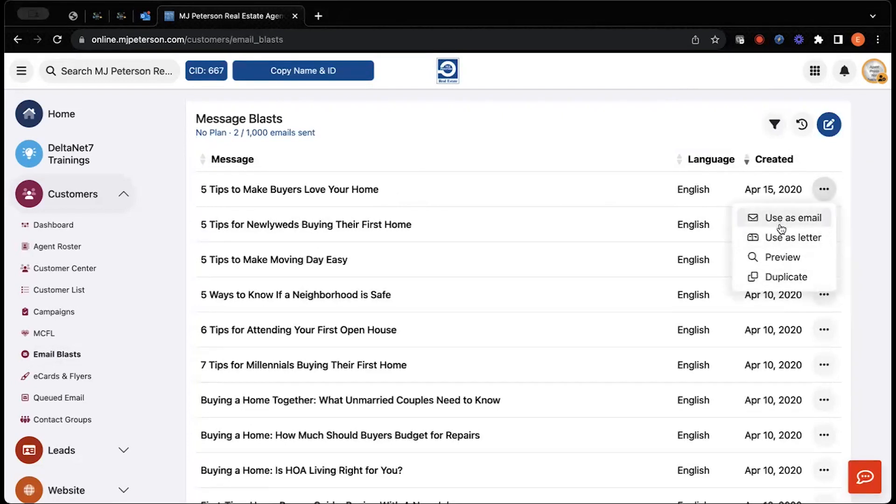
left_click(683, 111)
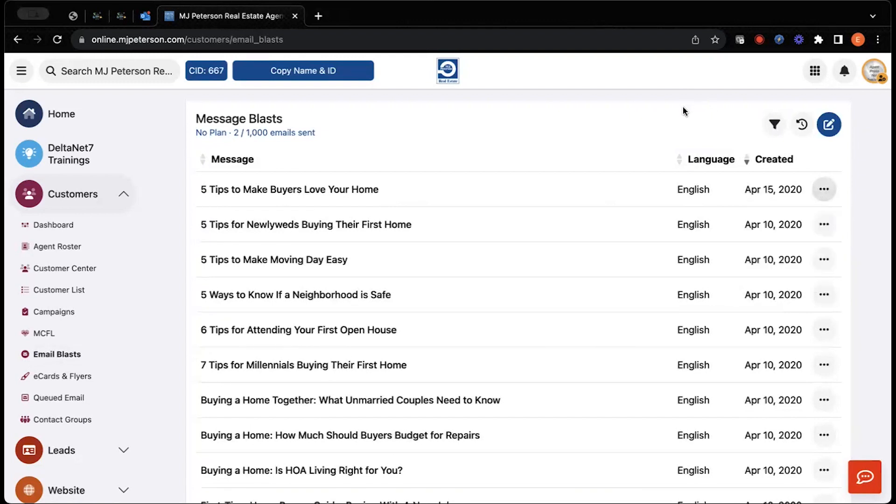
left_click(831, 127)
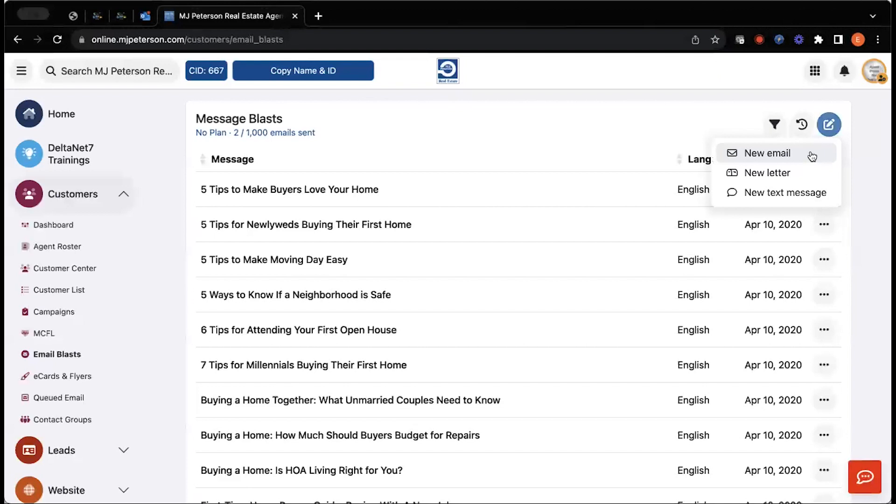
left_click(719, 104)
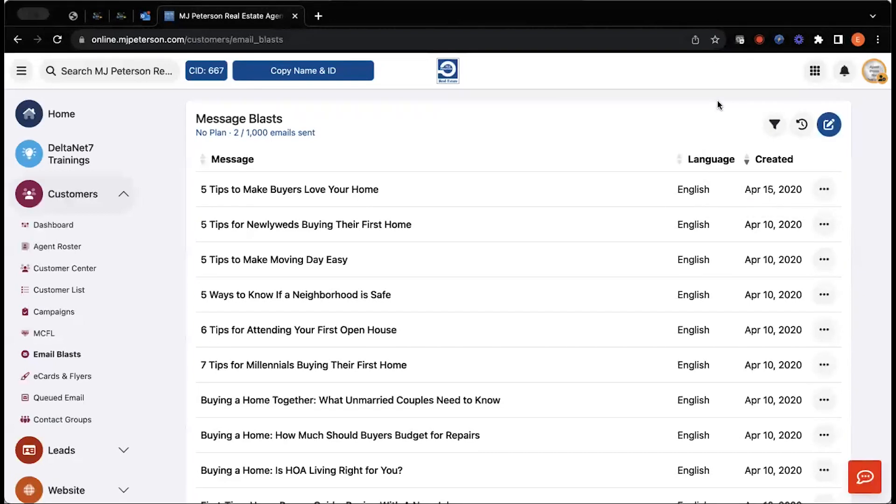
View the Show and Owner filter options for message blasts without applying any, and check the message history.
left_click(775, 126)
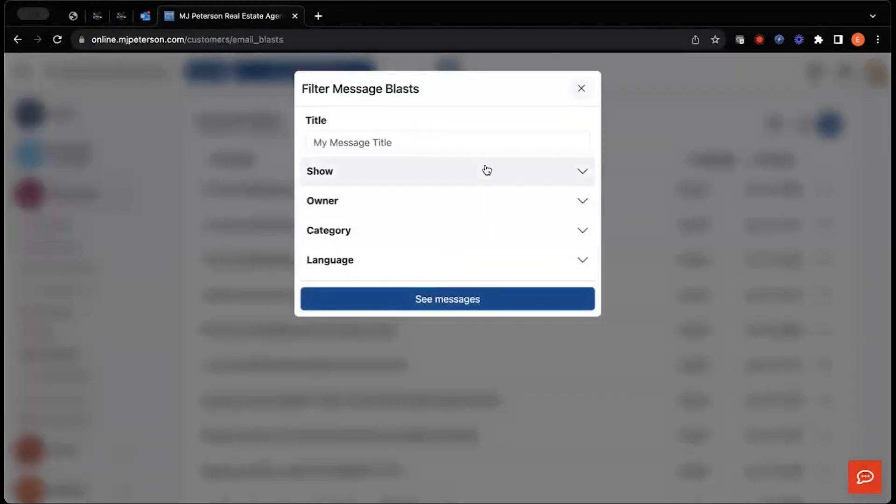
left_click(486, 170)
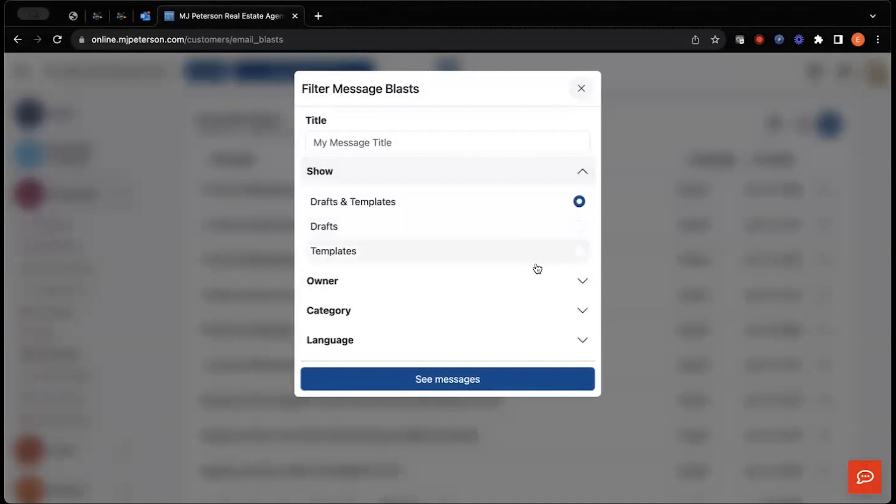
left_click(537, 287)
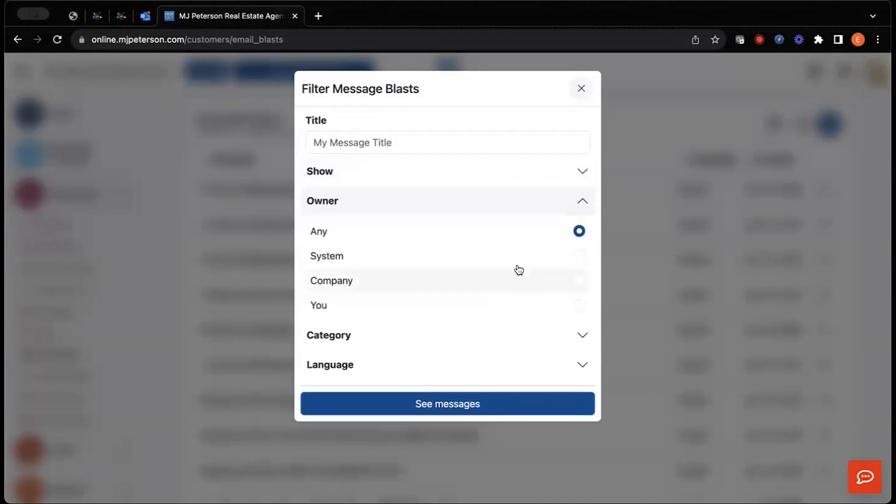
left_click(574, 92)
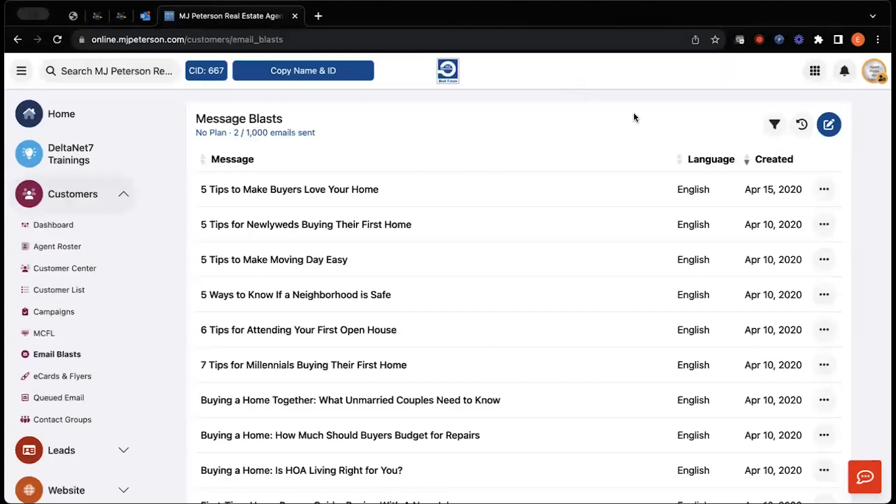
left_click(803, 126)
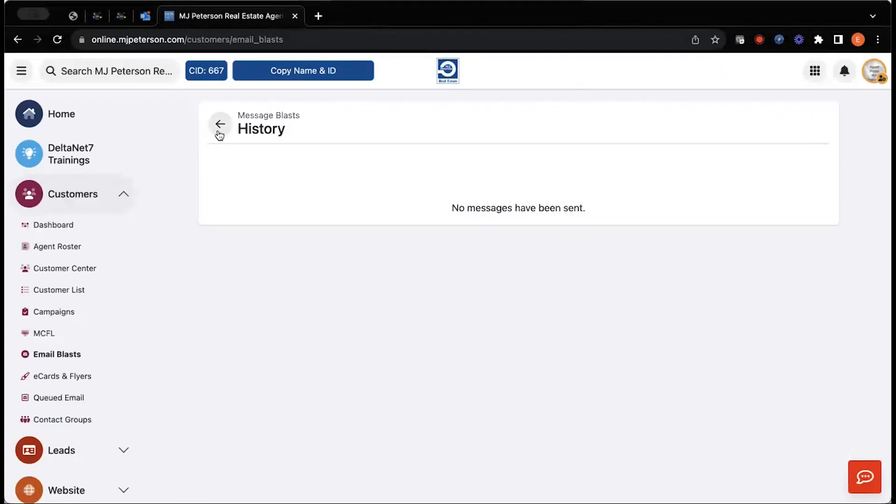
left_click(219, 125)
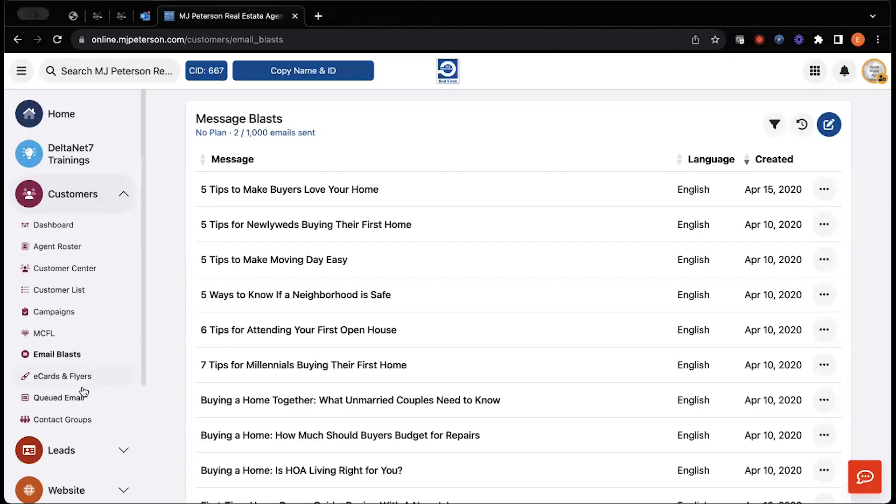
Open eCards & Flyers and look through the available design templates.
left_click(83, 380)
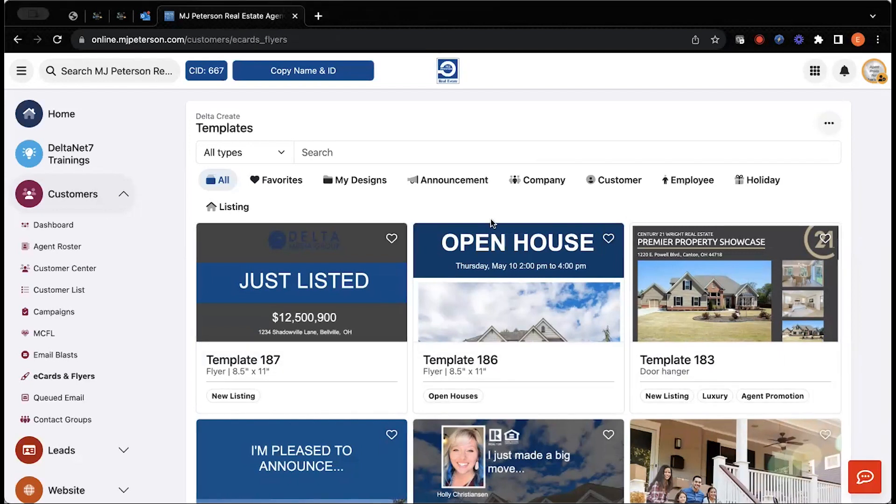
scroll(491, 223, "down", 4)
scroll(492, 224, "up", 2)
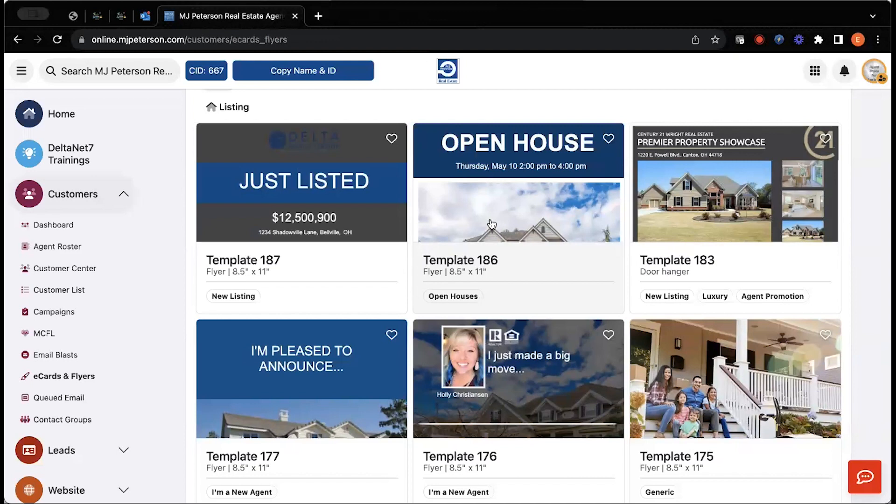
scroll(491, 223, "down", 5)
scroll(490, 222, "up", 8)
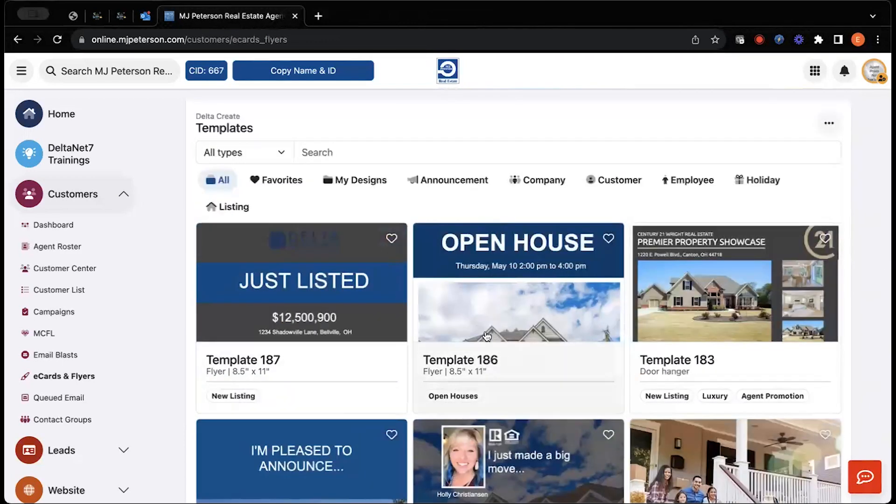
Open the Just Listed flyer, Template 187, preview its layout and search the agent list for 21.
left_click(354, 290)
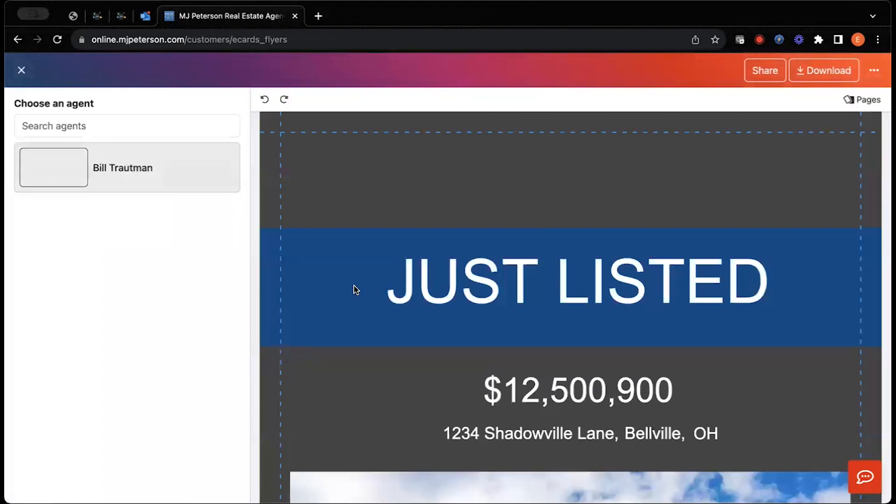
scroll(536, 398, "down", 8)
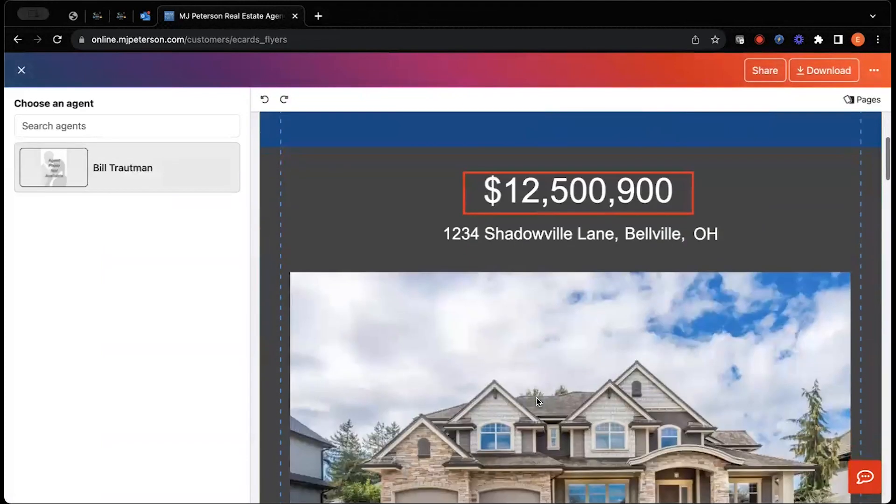
scroll(536, 397, "up", 8)
left_click(134, 126)
type("21")
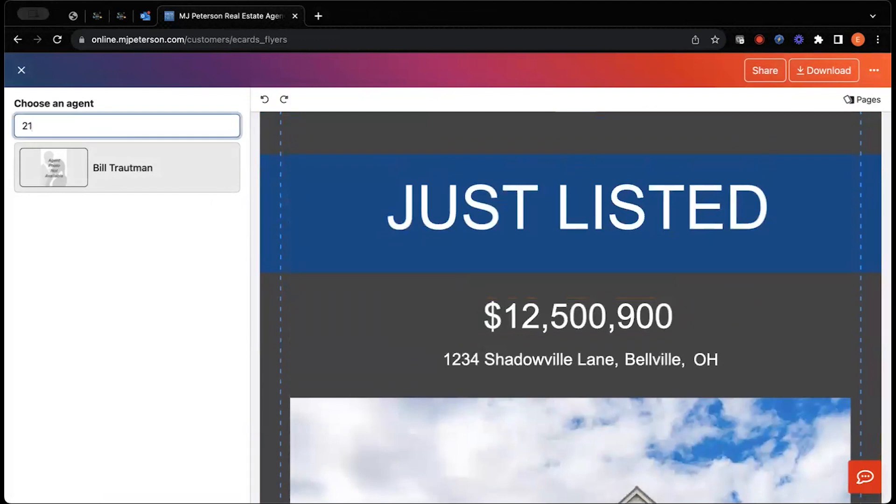
scroll(544, 379, "down", 2)
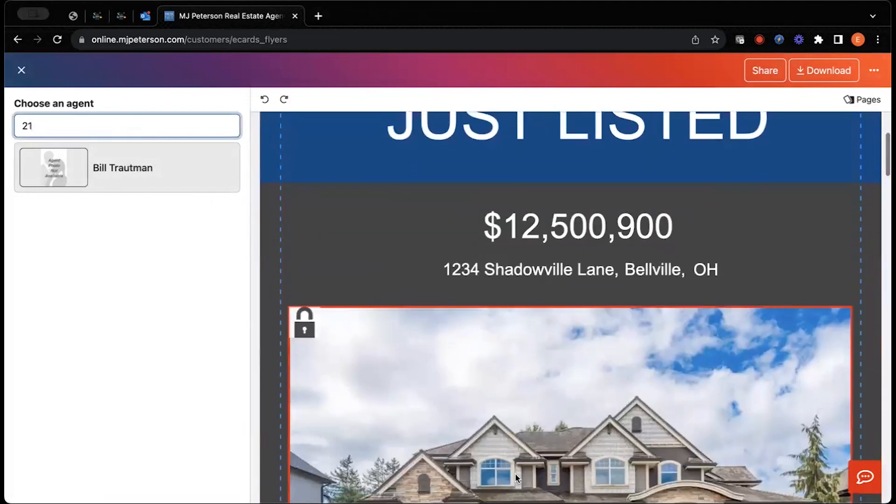
Select the flyer's main property photo, search listings for 213 and apply the matching listing to the flyer.
left_click(483, 389)
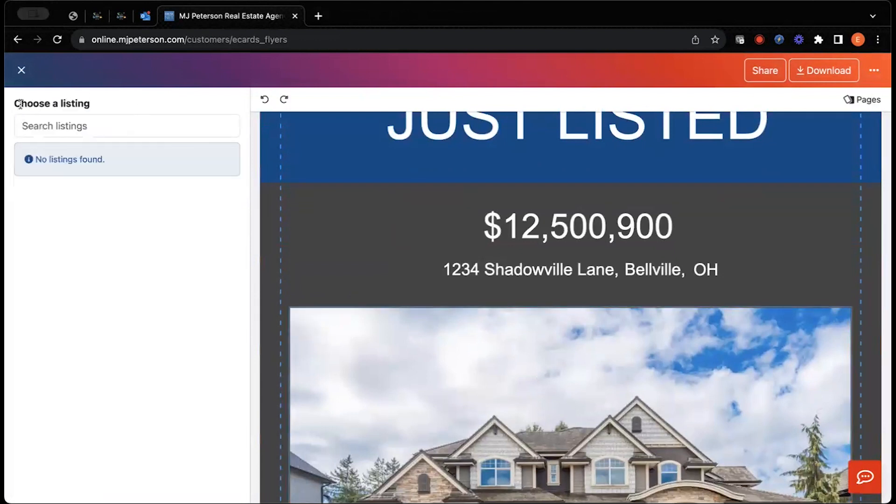
left_click(139, 127)
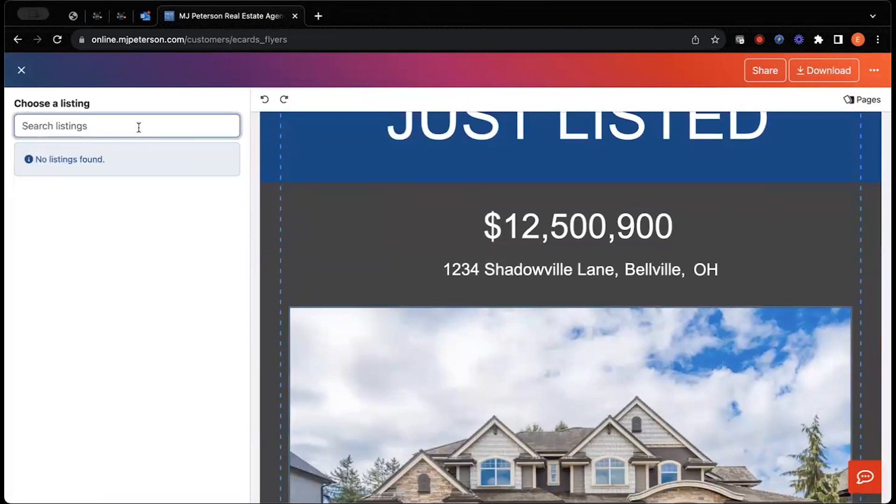
type("21")
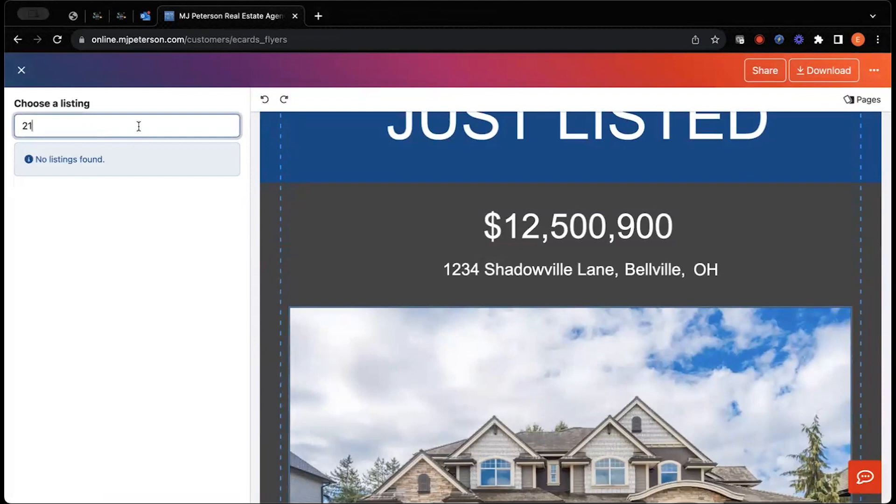
type("3")
left_click(107, 161)
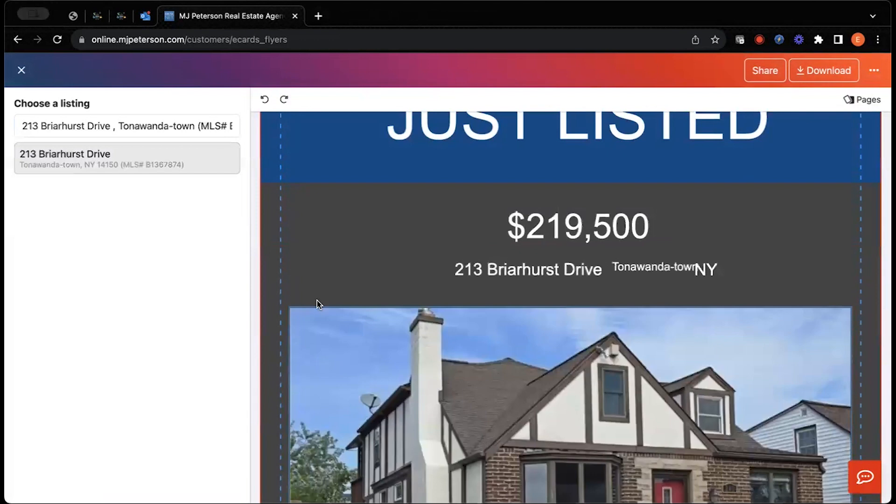
Review the filled flyer from the company logo and price through the description and photos to the agent section.
scroll(564, 378, "up", 3)
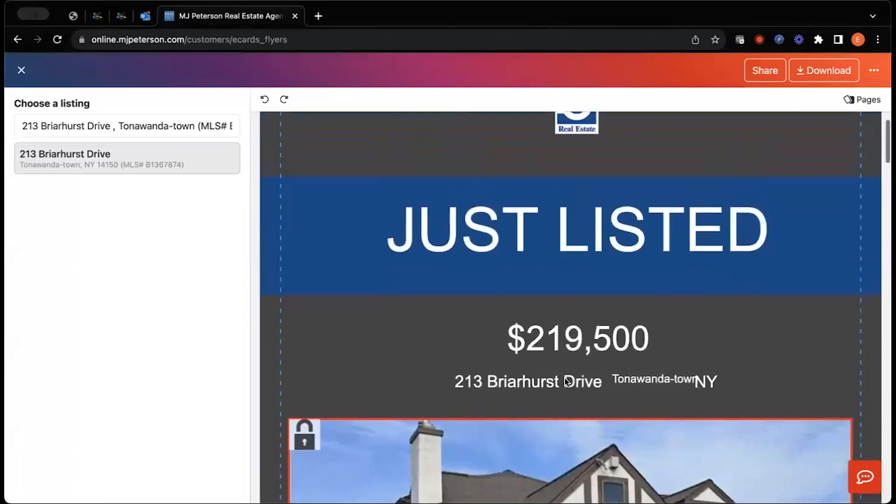
scroll(564, 378, "up", 2)
scroll(565, 378, "down", 5)
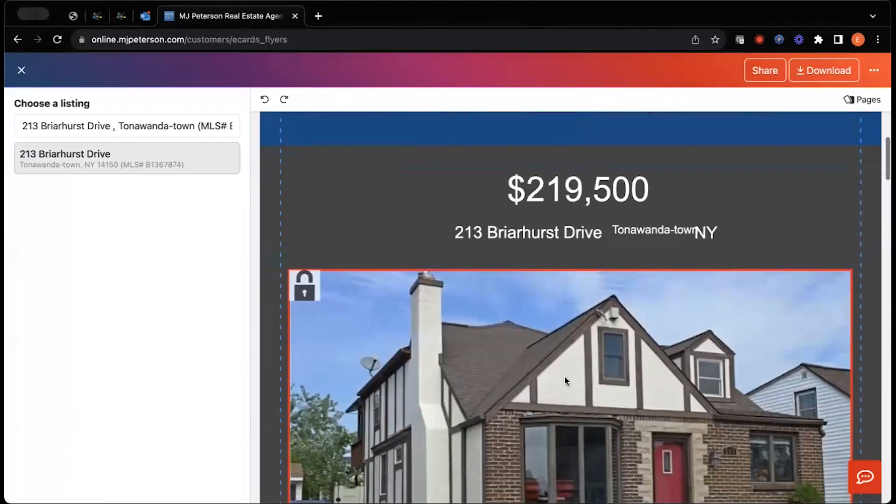
scroll(564, 381, "down", 3)
scroll(601, 401, "down", 3)
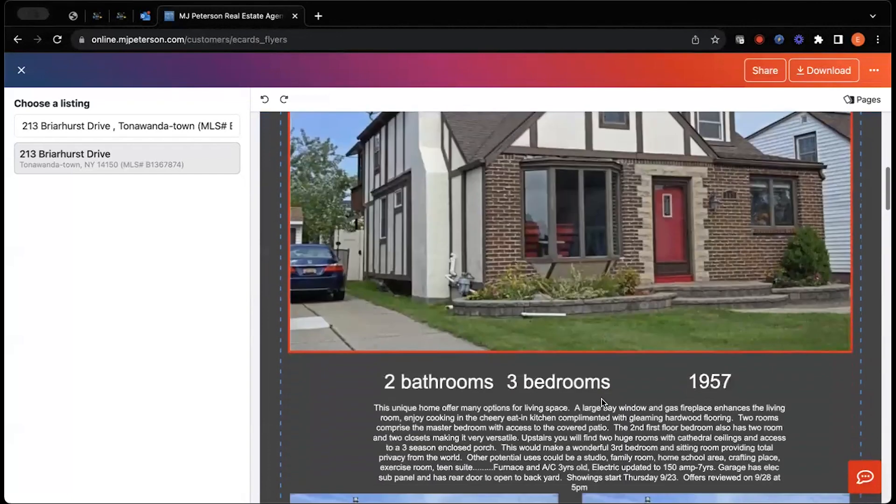
scroll(600, 402, "down", 1)
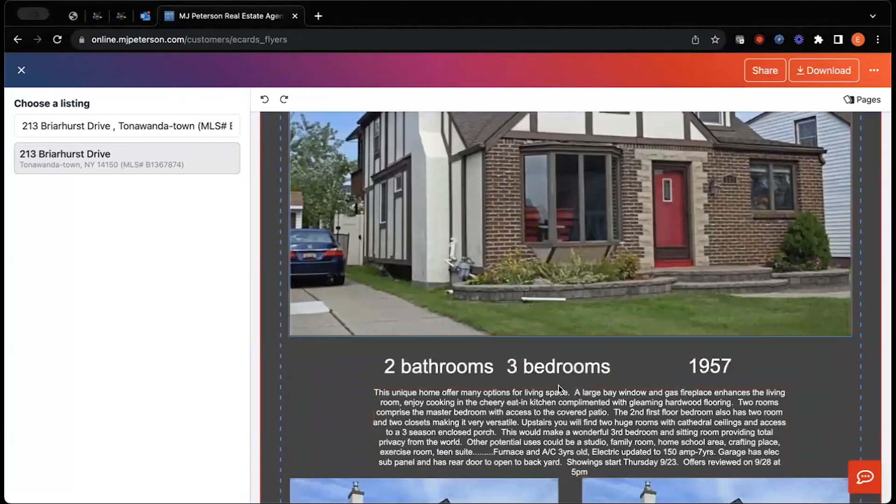
scroll(560, 387, "down", 3)
scroll(609, 282, "down", 4)
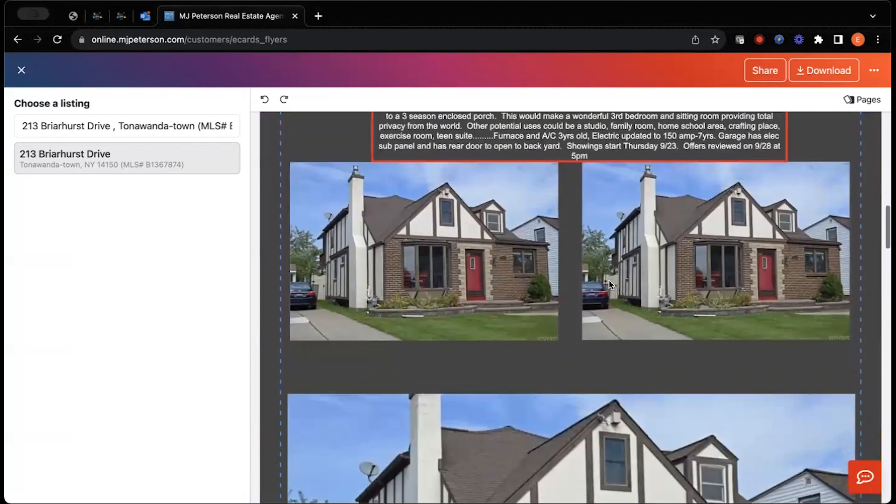
scroll(603, 362, "down", 8)
scroll(604, 362, "down", 10)
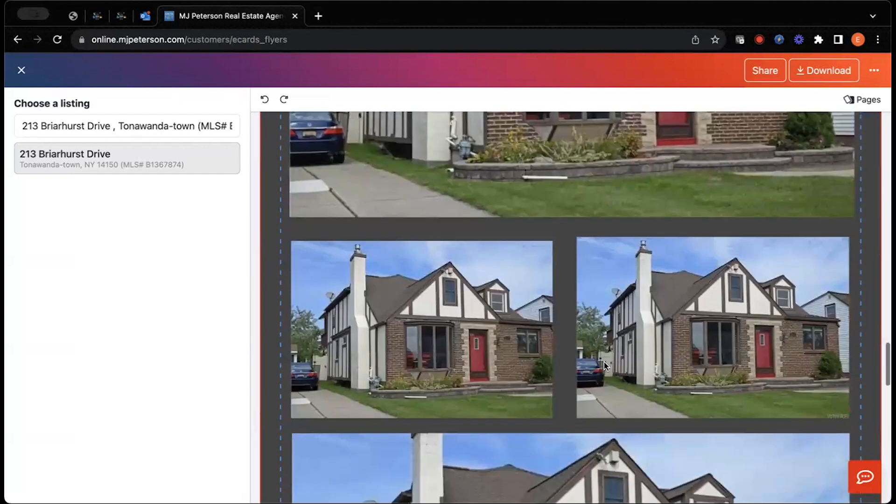
scroll(519, 380, "down", 8)
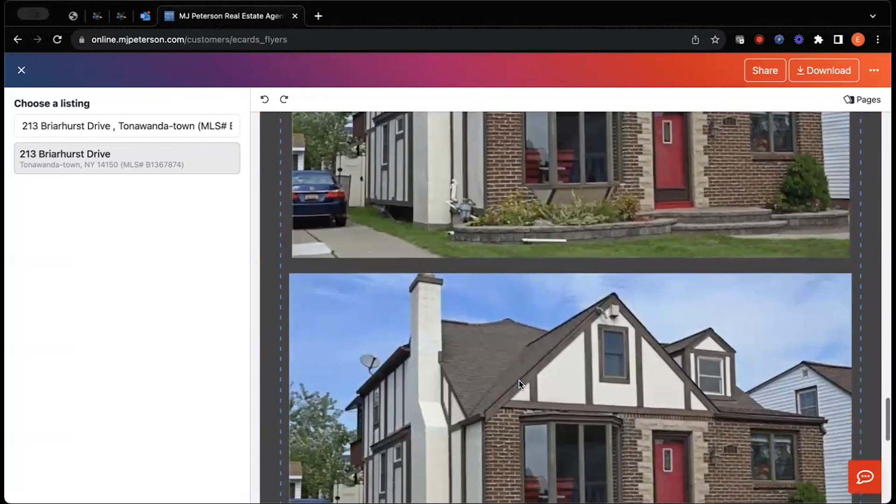
scroll(519, 379, "down", 8)
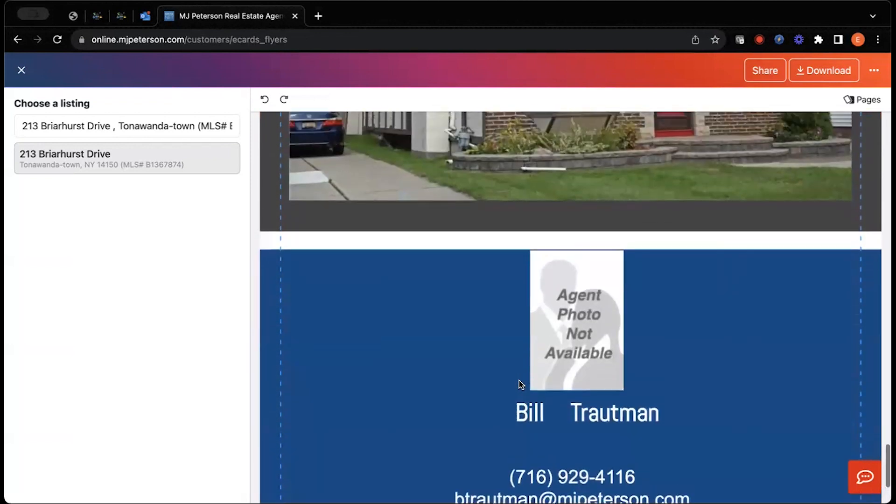
Check the agent section and the repeated property photos, returning to the main photo below the price and address.
scroll(518, 380, "up", 3)
scroll(519, 380, "down", 3)
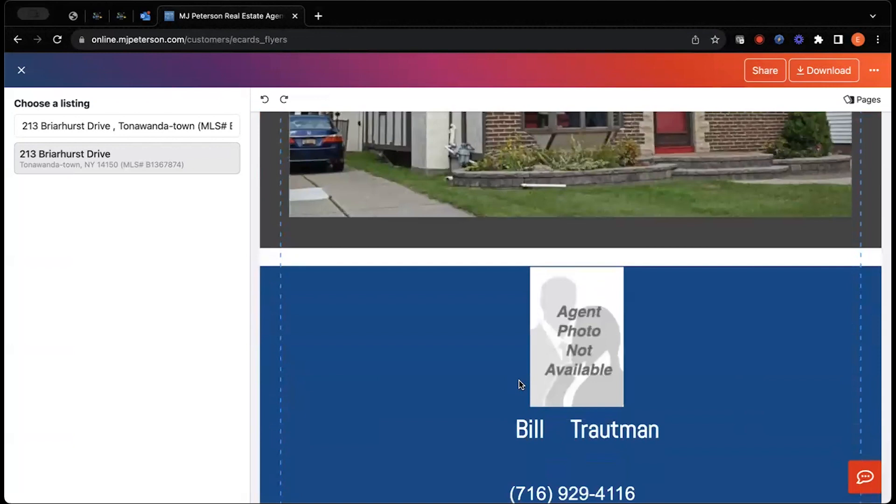
scroll(519, 381, "down", 3)
scroll(519, 381, "up", 3)
scroll(519, 380, "up", 10)
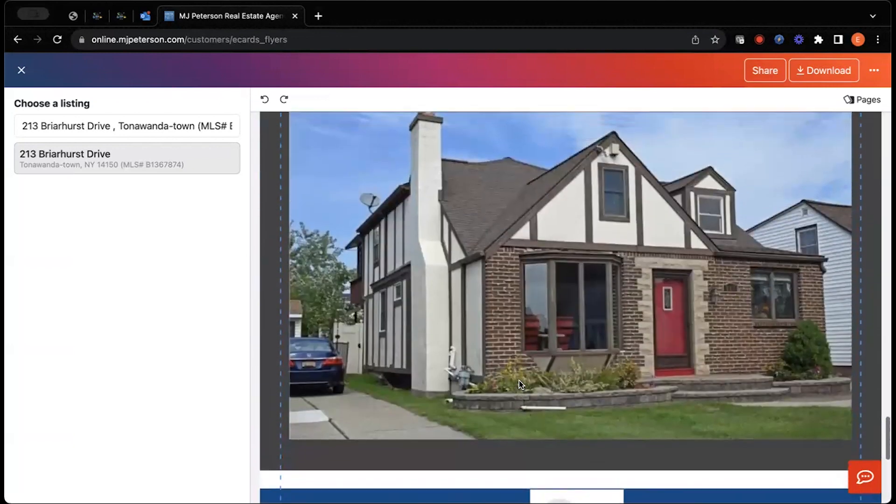
scroll(519, 379, "up", 10)
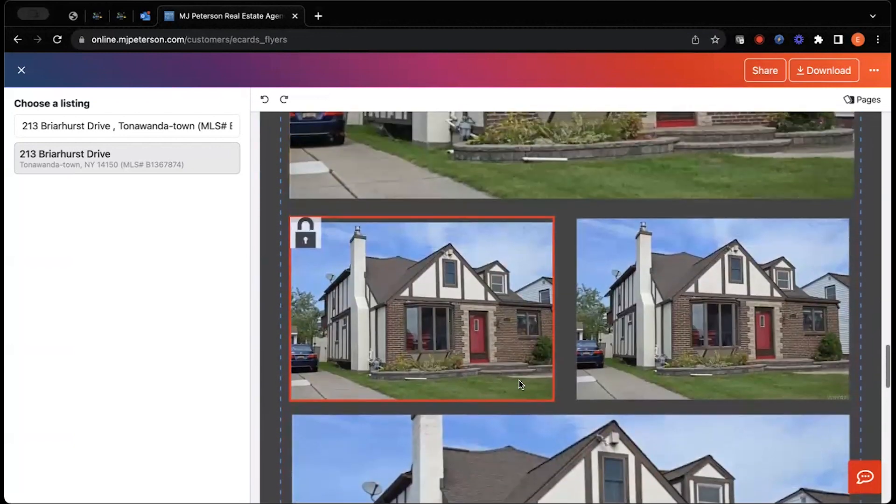
scroll(519, 380, "down", 8)
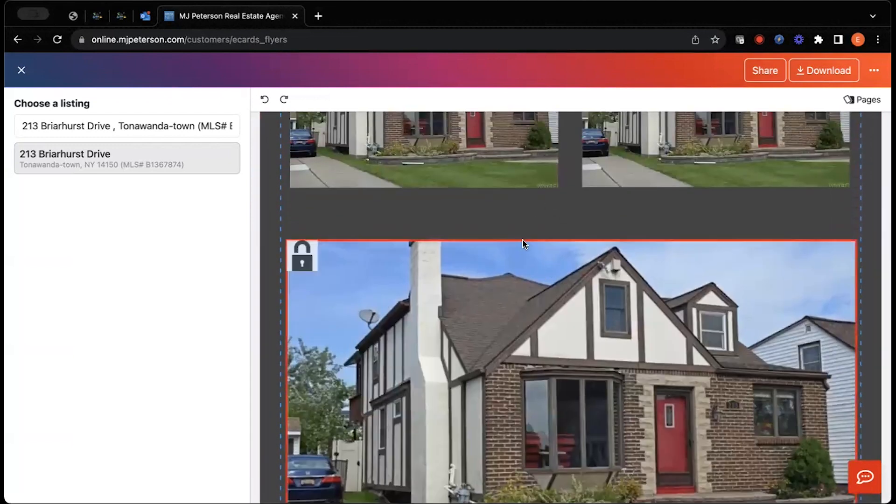
scroll(522, 240, "down", 9)
scroll(523, 240, "up", 6)
scroll(523, 240, "up", 2)
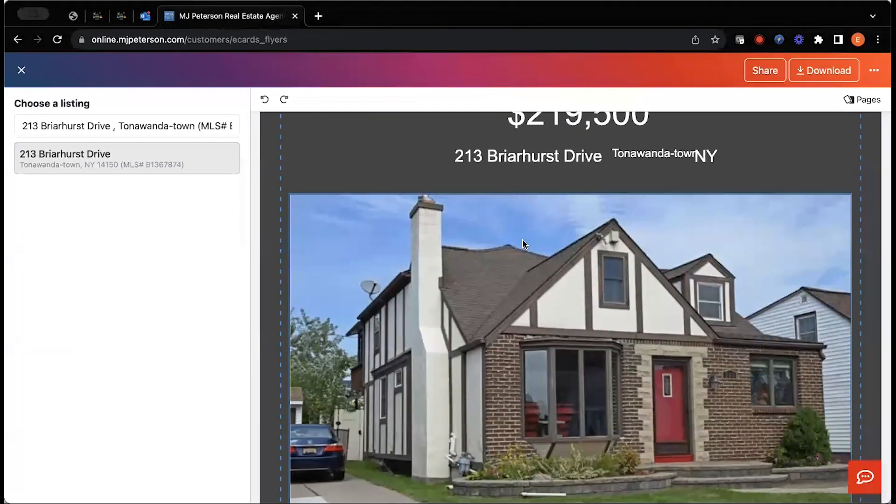
Select the main property photo and compare it with the smaller photos below the listing description.
left_click(536, 260)
scroll(520, 327, "down", 10)
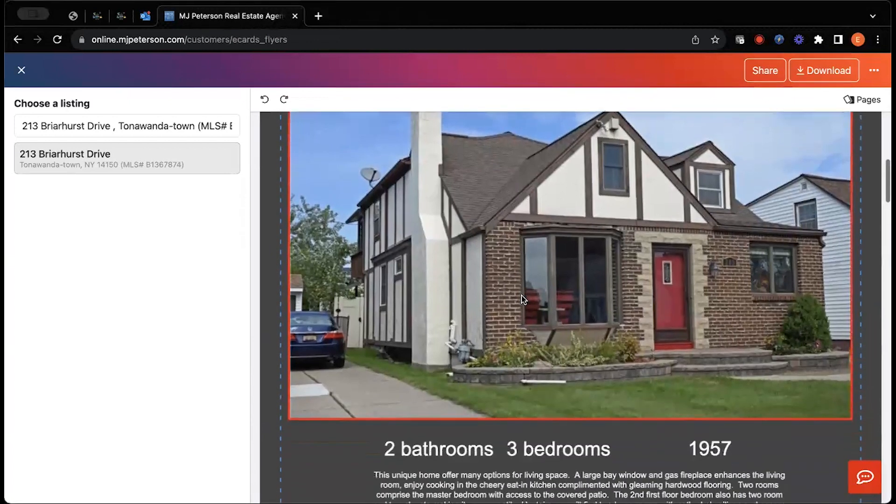
scroll(516, 419, "down", 3)
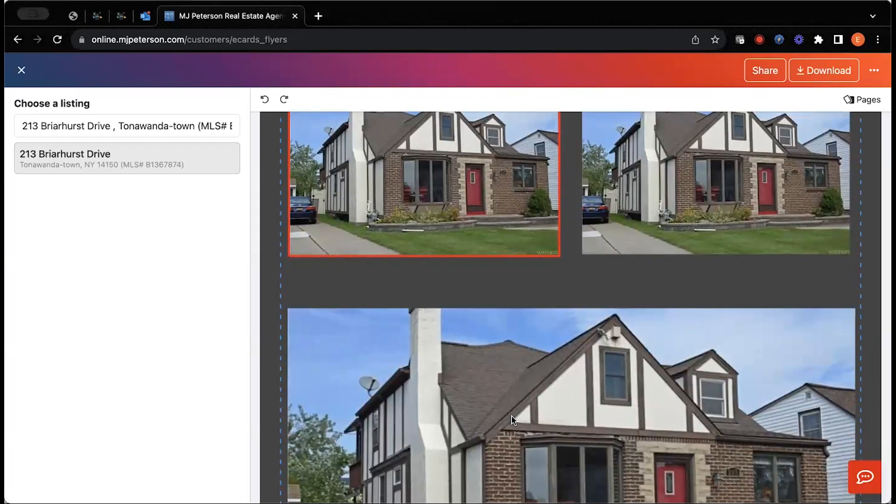
scroll(566, 285, "up", 10)
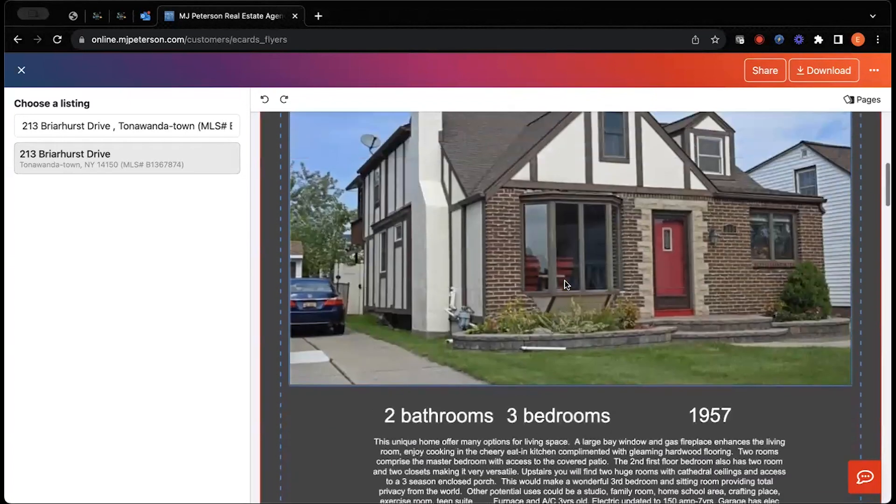
scroll(566, 284, "up", 15)
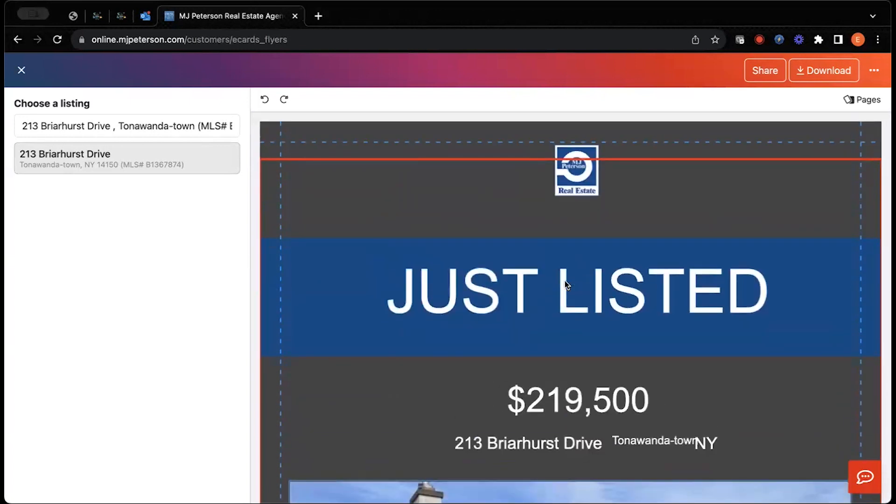
Go through the whole Just Listed flyer again, down to the agent's contact details and back to the header.
scroll(564, 281, "down", 5)
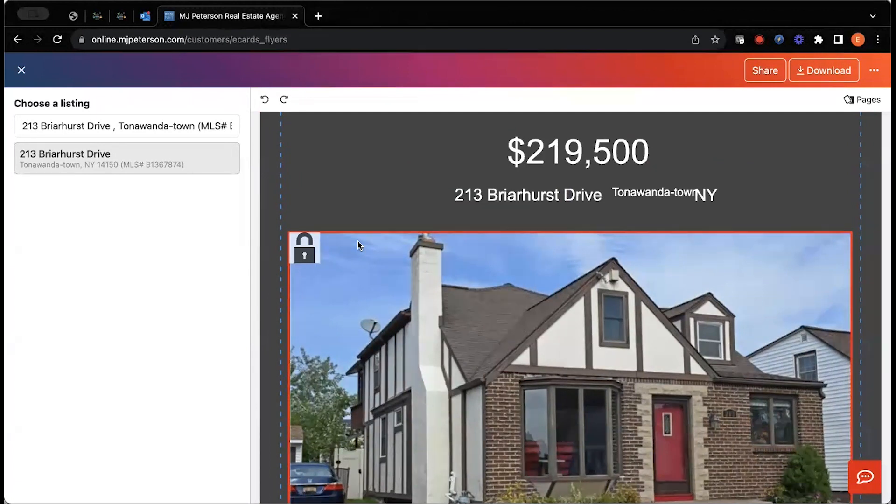
scroll(359, 245, "down", 1)
scroll(358, 245, "down", 5)
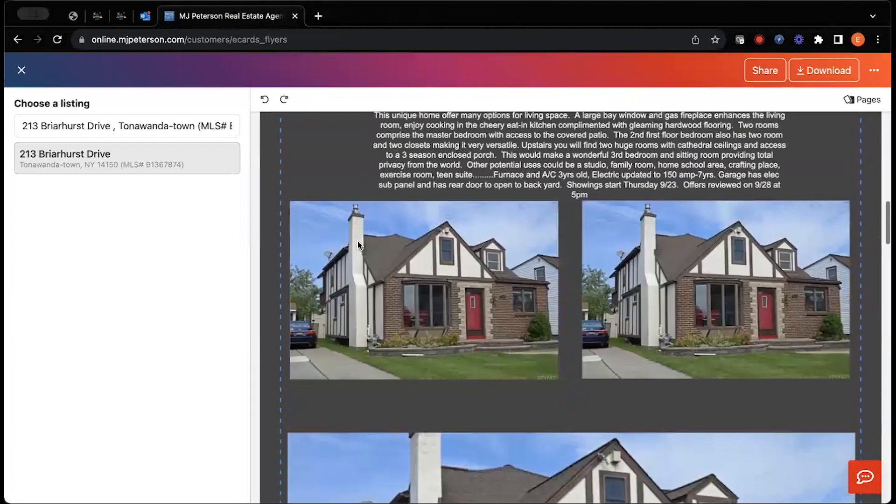
scroll(628, 416, "down", 5)
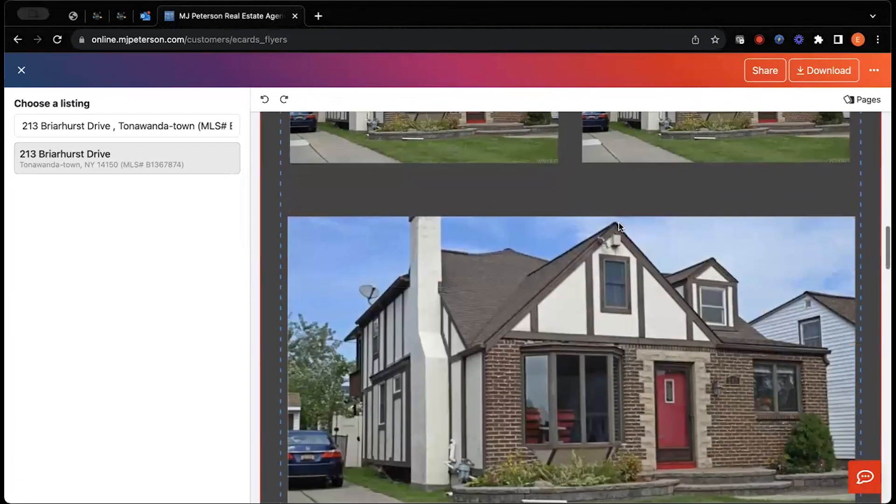
scroll(491, 434, "down", 3)
scroll(492, 435, "down", 15)
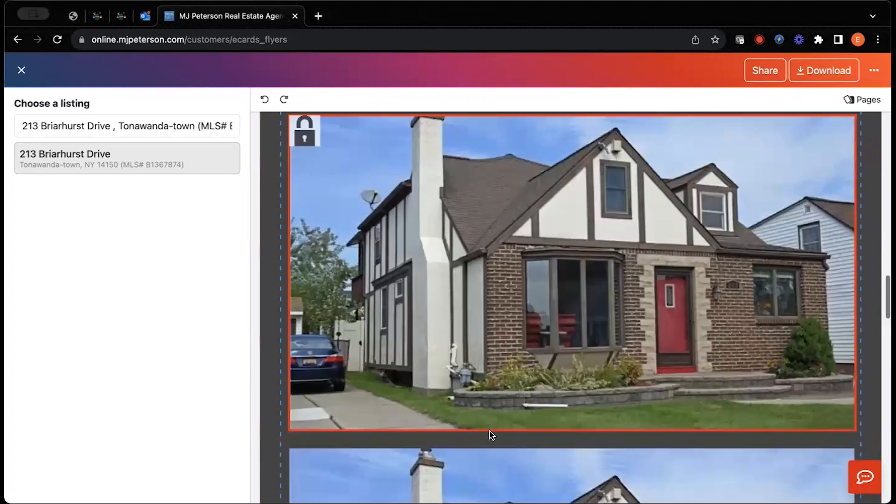
scroll(492, 435, "down", 10)
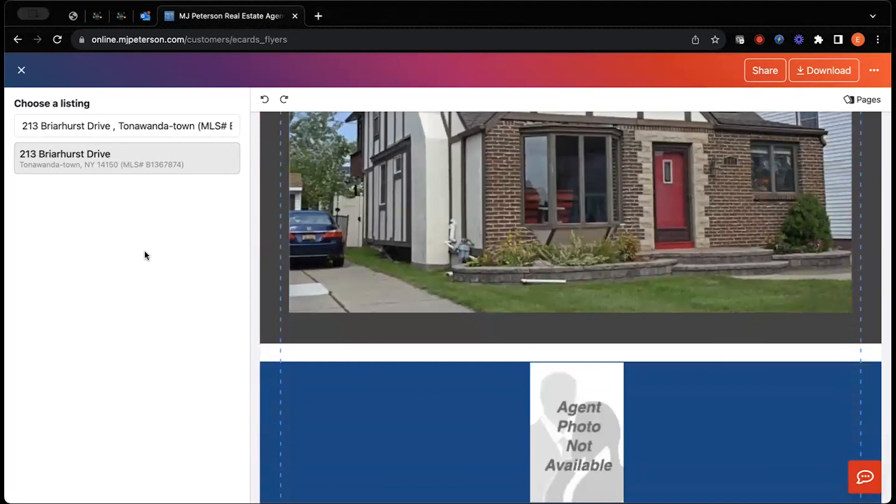
scroll(668, 420, "down", 4)
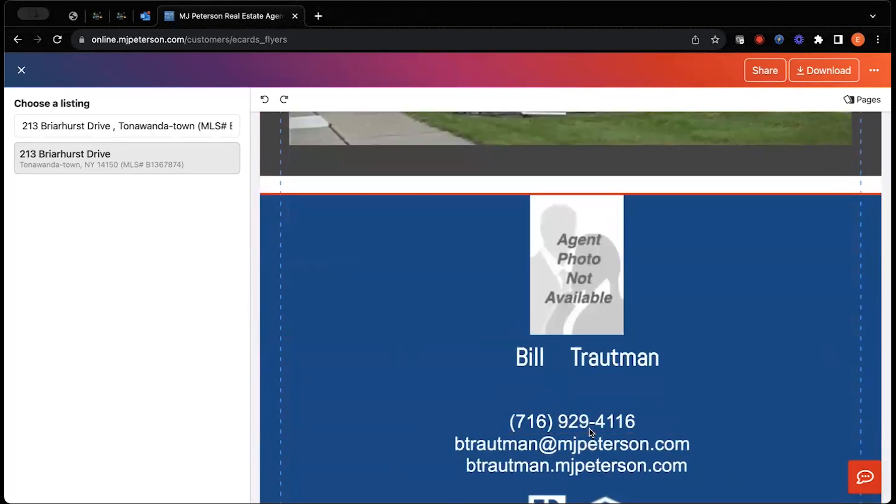
scroll(604, 290, "up", 15)
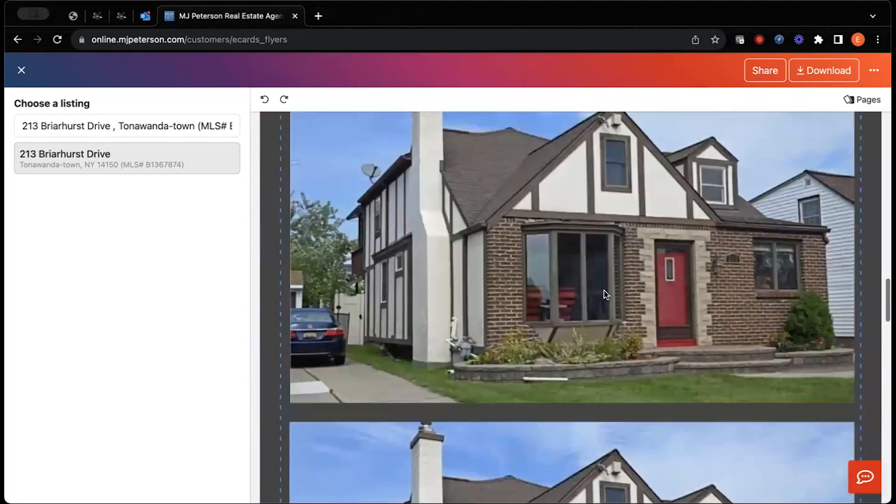
scroll(604, 290, "up", 8)
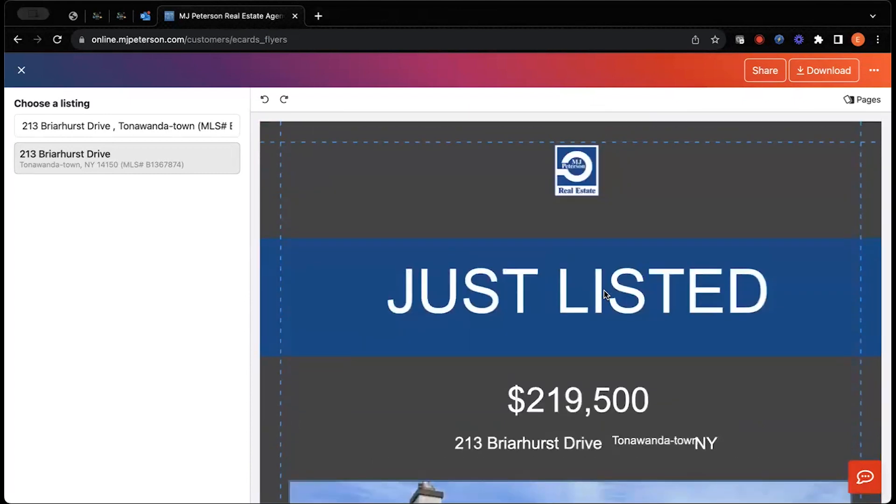
Close the filled flyer and reopen Template 187, the Just Listed flyer, with its sample listing content.
left_click(16, 70)
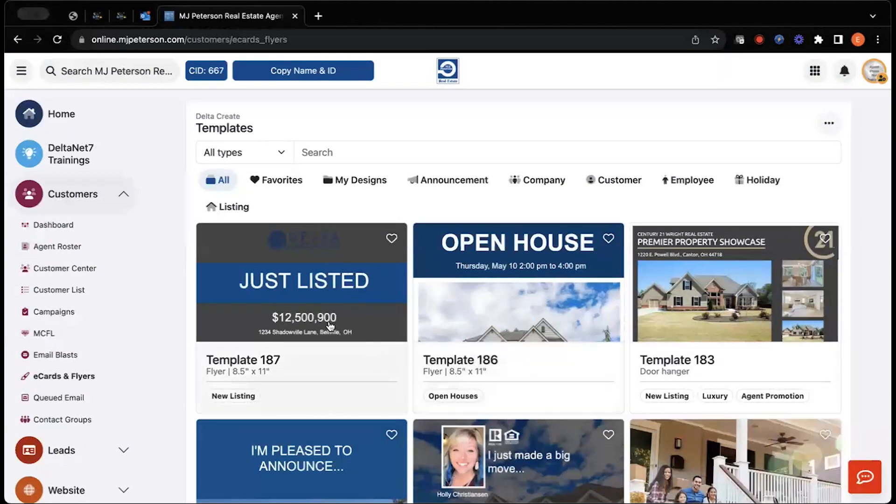
left_click(331, 326)
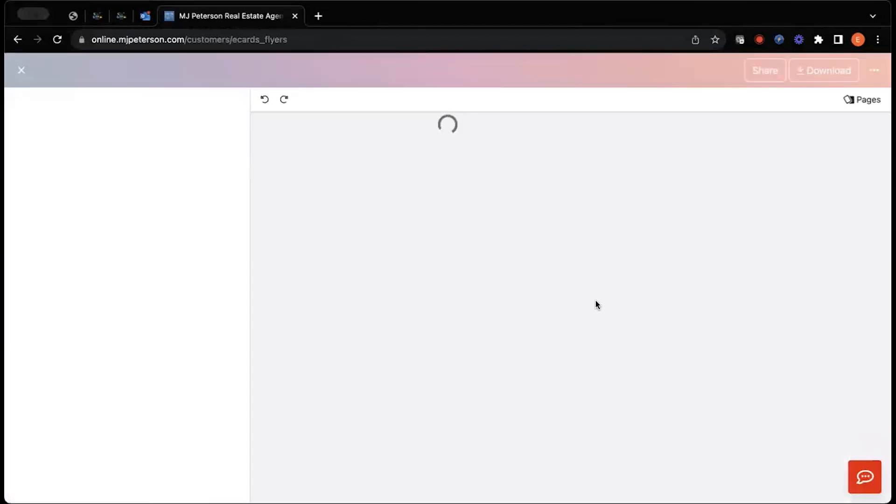
scroll(596, 300, "down", 10)
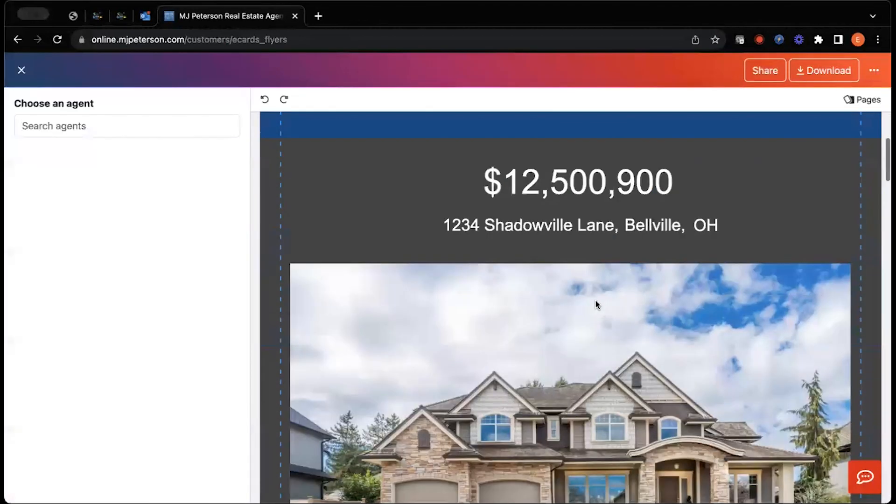
scroll(561, 244, "up", 3)
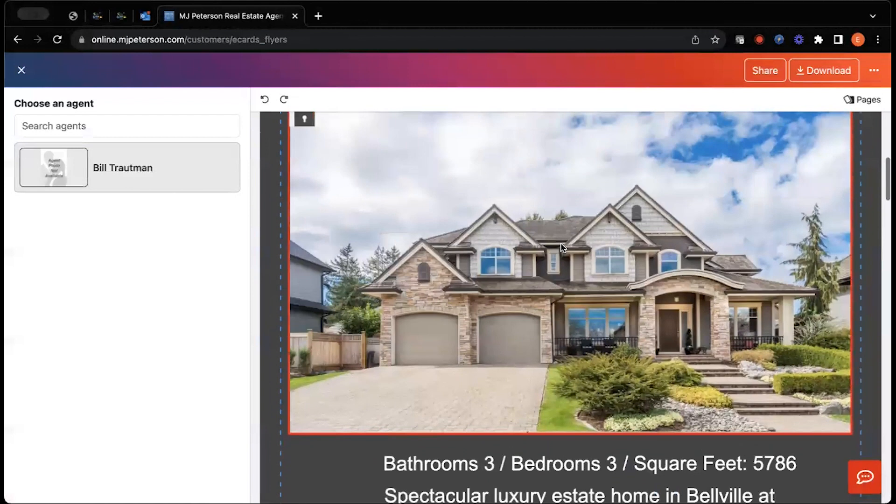
scroll(403, 218, "up", 3)
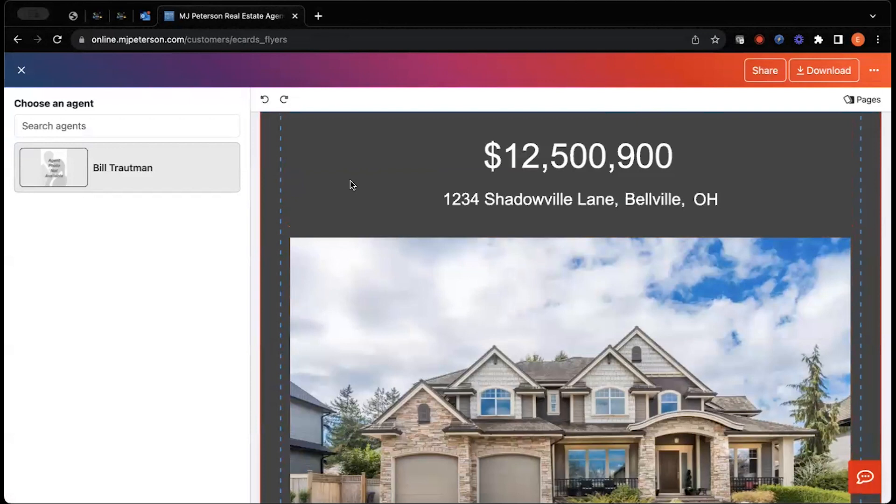
Open the sample street address text for editing without changing it, and try selecting the main property photo below it.
left_click(475, 191)
double_click(493, 197)
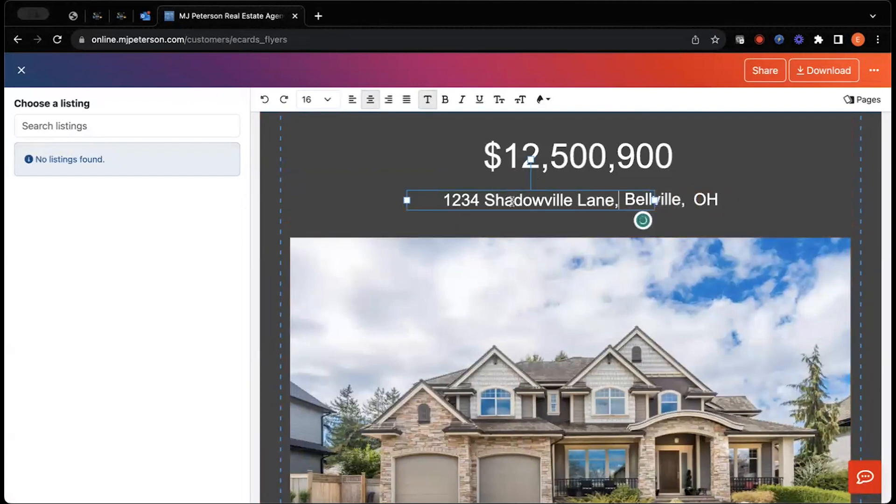
left_click(765, 160)
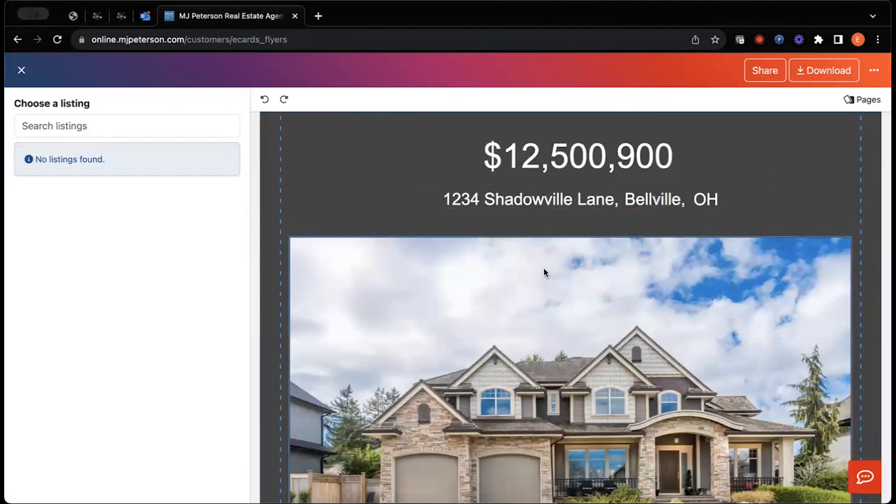
left_click(553, 203)
left_click(483, 309)
scroll(387, 266, "down", 4)
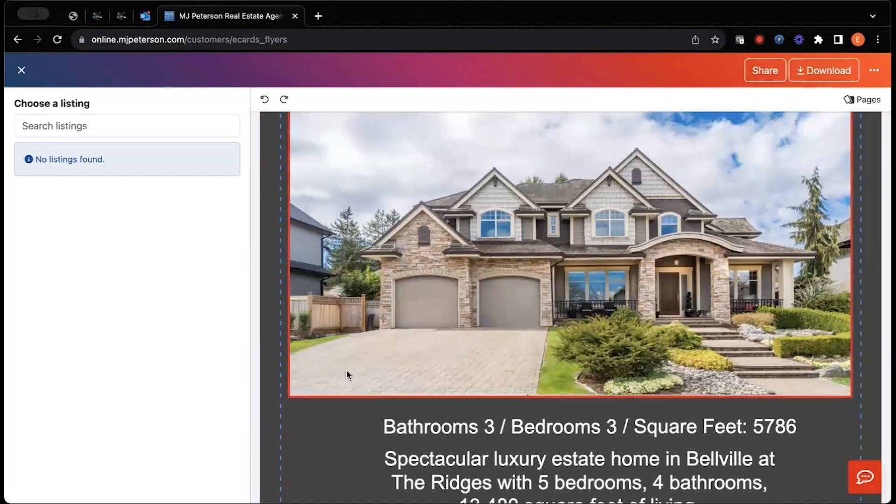
scroll(336, 248, "up", 4)
left_click(336, 248)
scroll(338, 235, "down", 4)
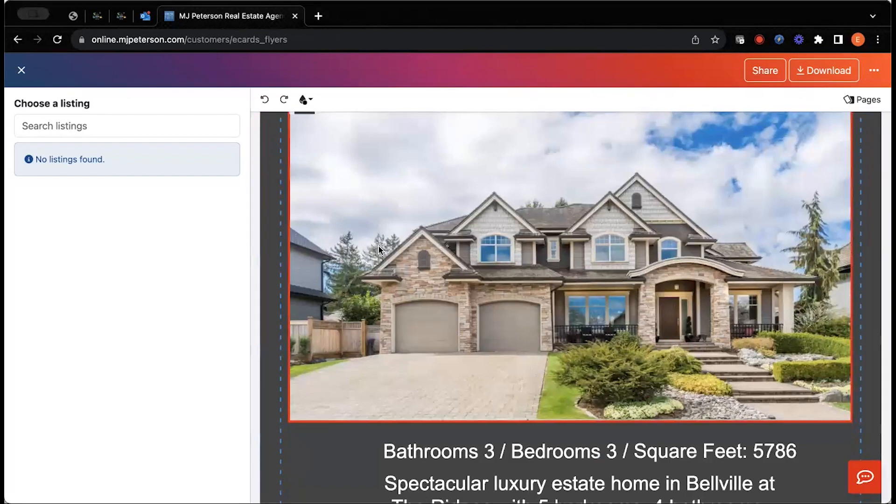
scroll(379, 245, "down", 3)
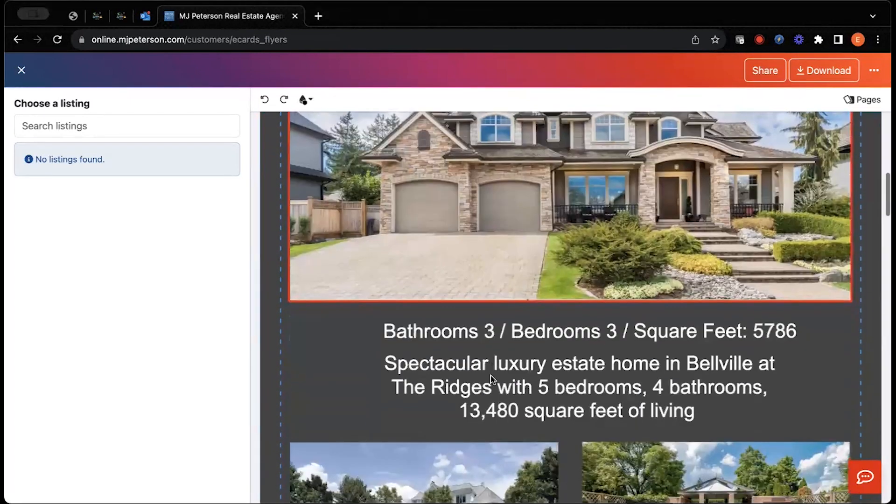
Open the Bathrooms text for editing without changing it, and move the Bedrooms text slightly up and to the left.
double_click(458, 333)
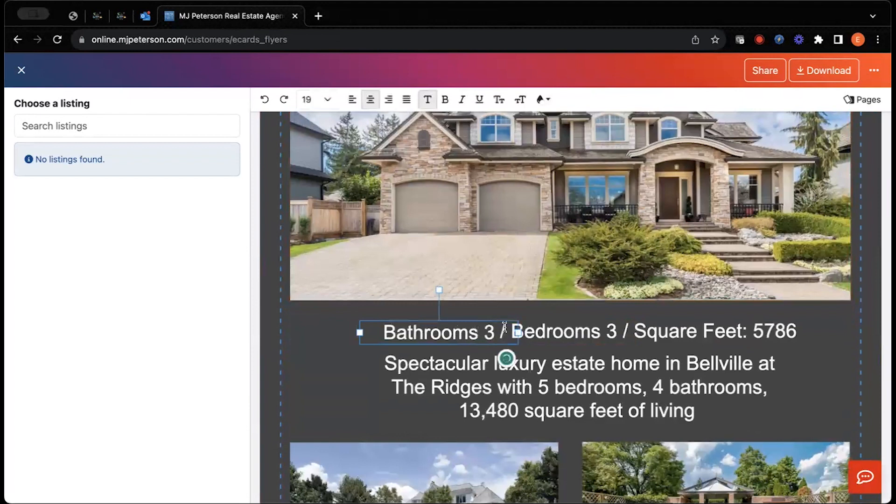
left_click(472, 354)
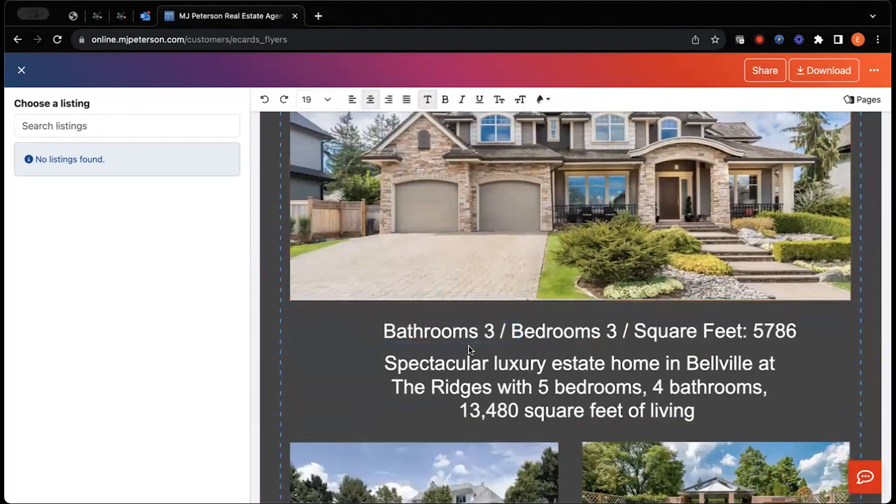
left_click_drag(572, 326, 568, 322)
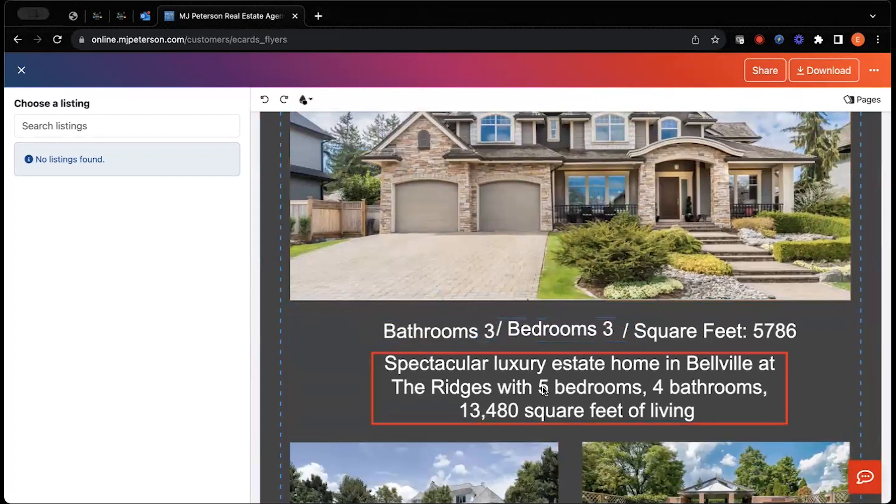
Check the listing search and the pool and garden photos below the description, and try selecting the pool photo.
scroll(542, 387, "down", 2)
scroll(543, 386, "down", 3)
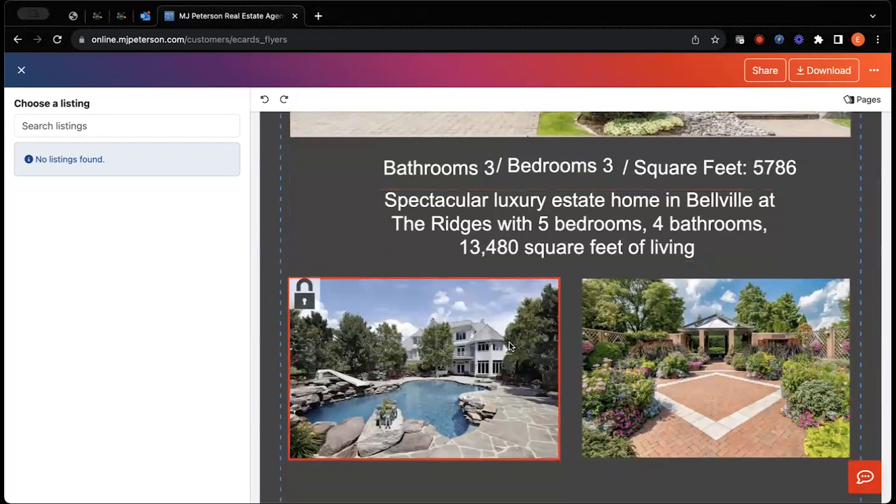
left_click(102, 118)
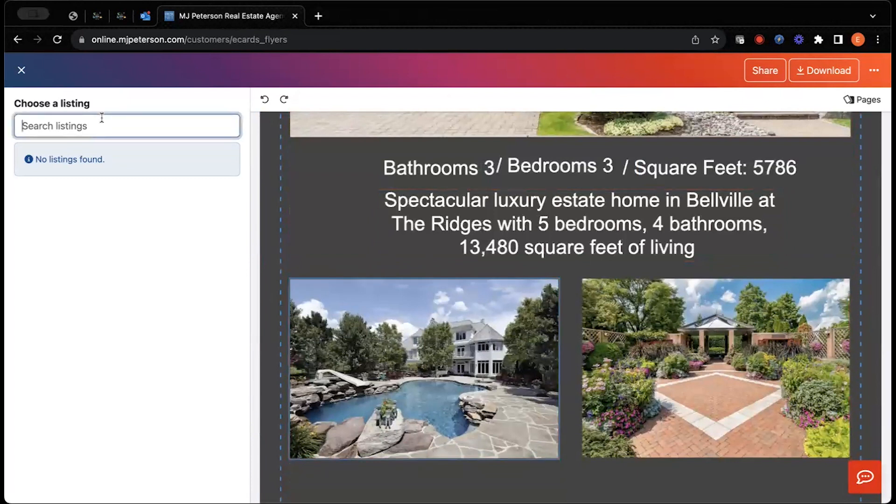
left_click(387, 348)
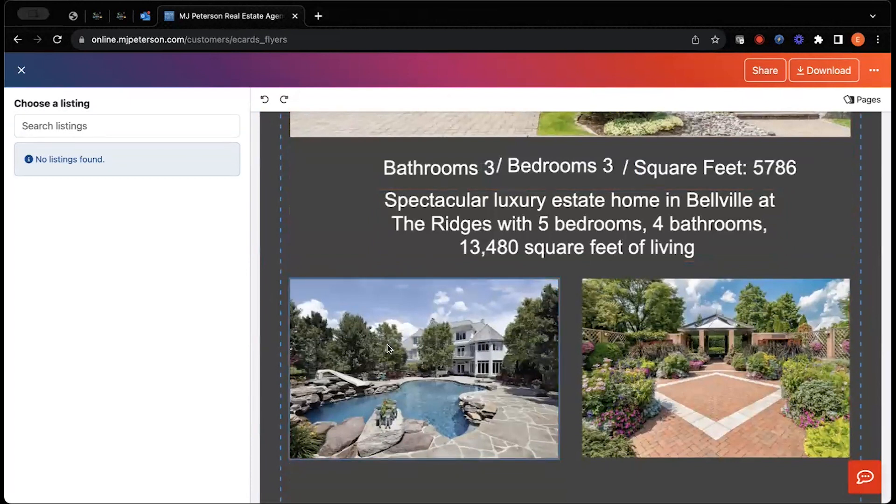
scroll(466, 341, "up", 4)
scroll(550, 341, "down", 5)
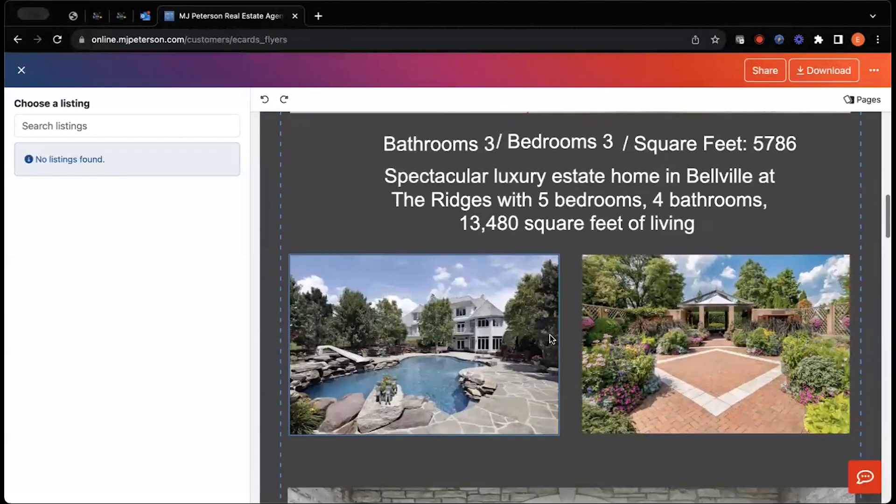
scroll(583, 348, "down", 3)
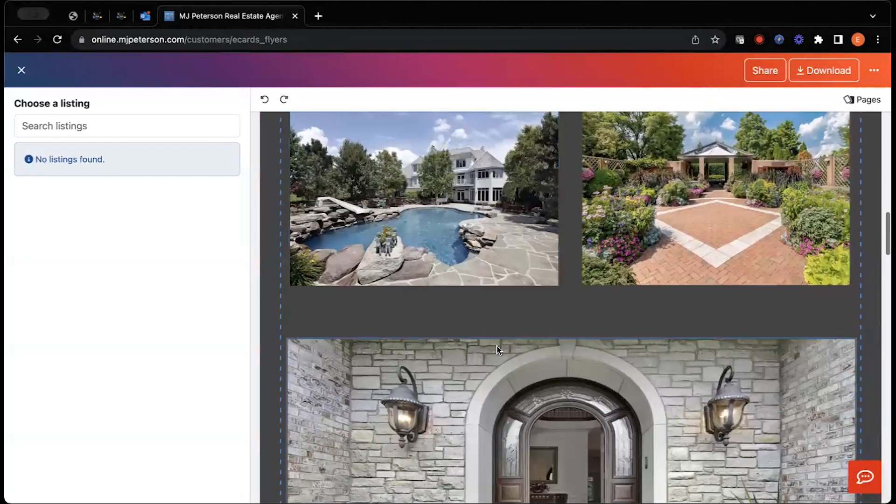
scroll(434, 366, "up", 3)
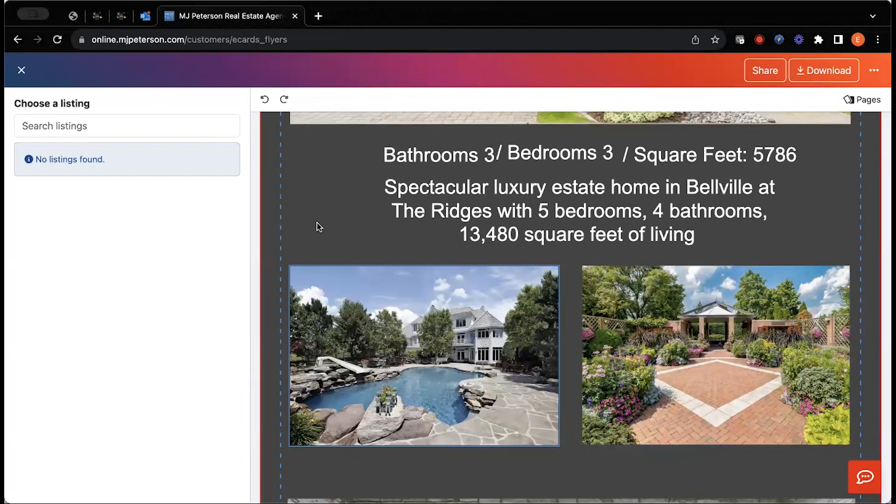
Go through the sample flyer from the main photo to the agent section, select the agent's name there, and return to the header.
scroll(318, 223, "up", 10)
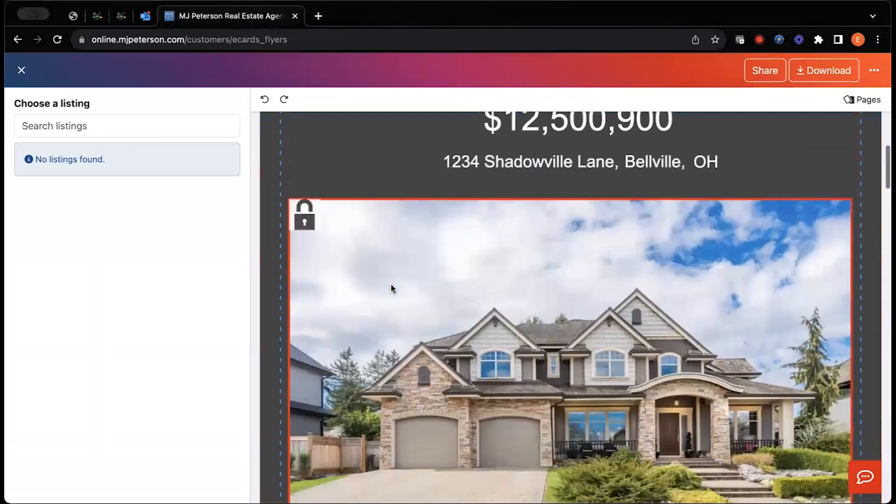
scroll(390, 283, "down", 15)
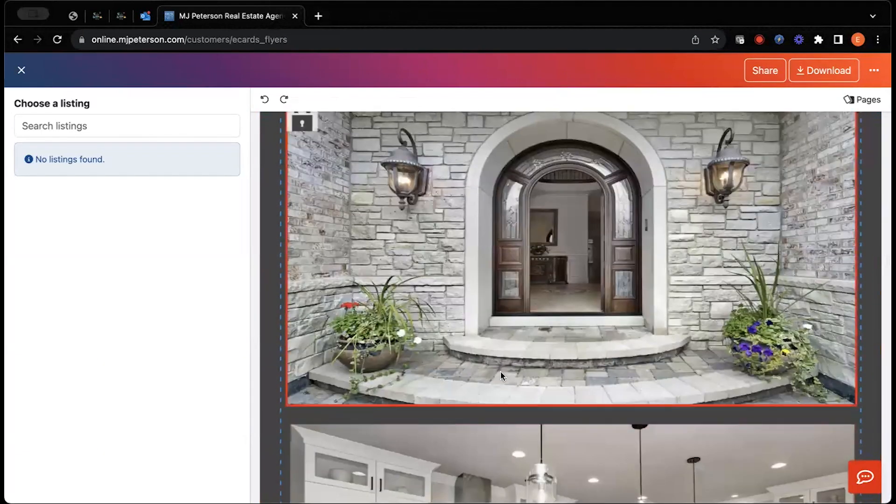
scroll(498, 353, "down", 20)
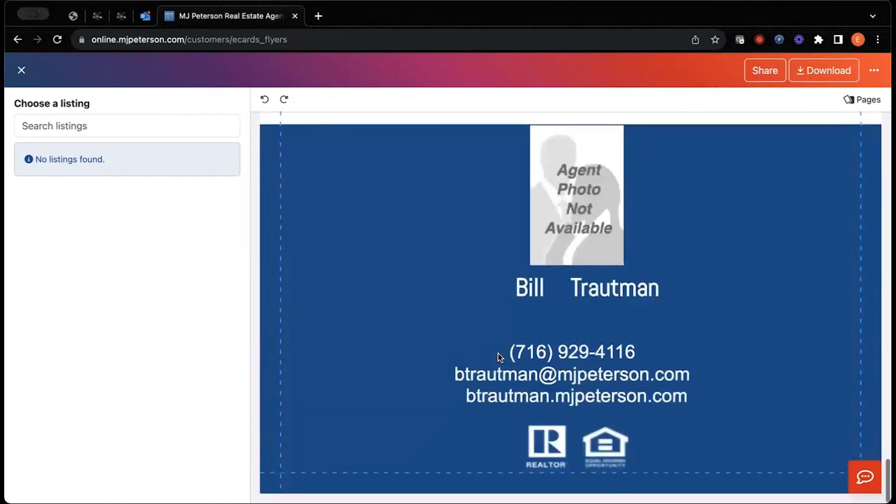
left_click(547, 287)
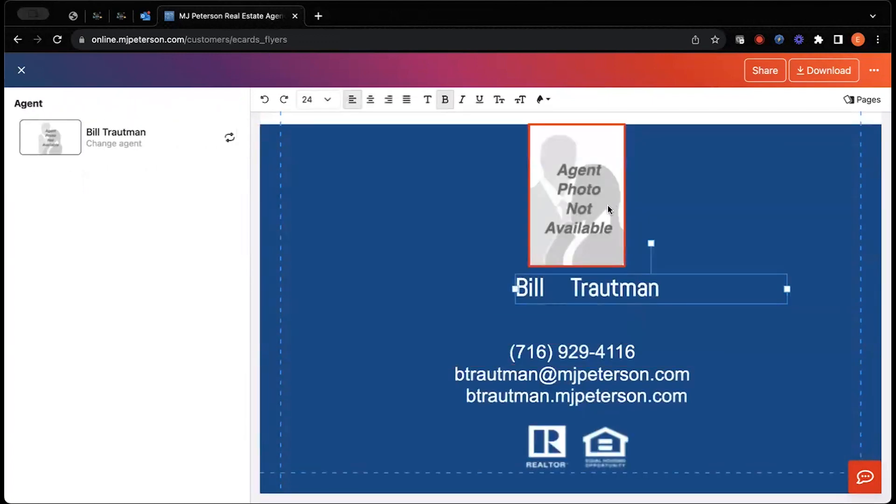
scroll(567, 220, "up", 2)
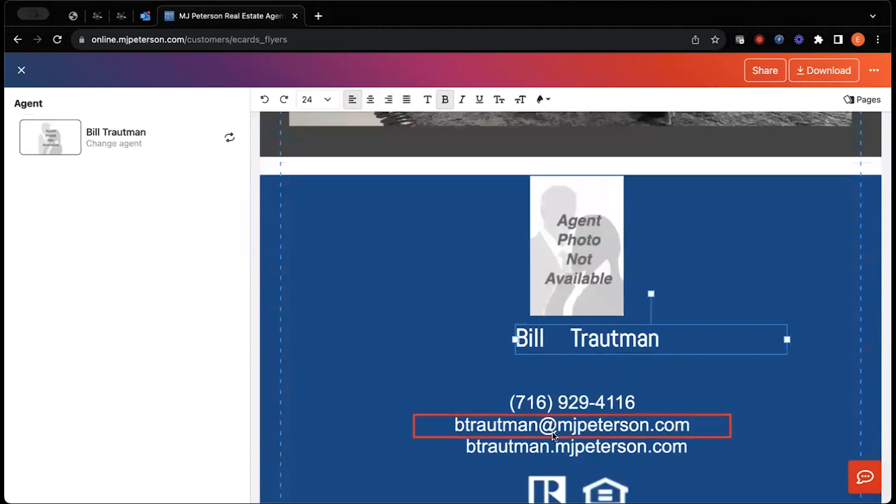
scroll(474, 209, "up", 4)
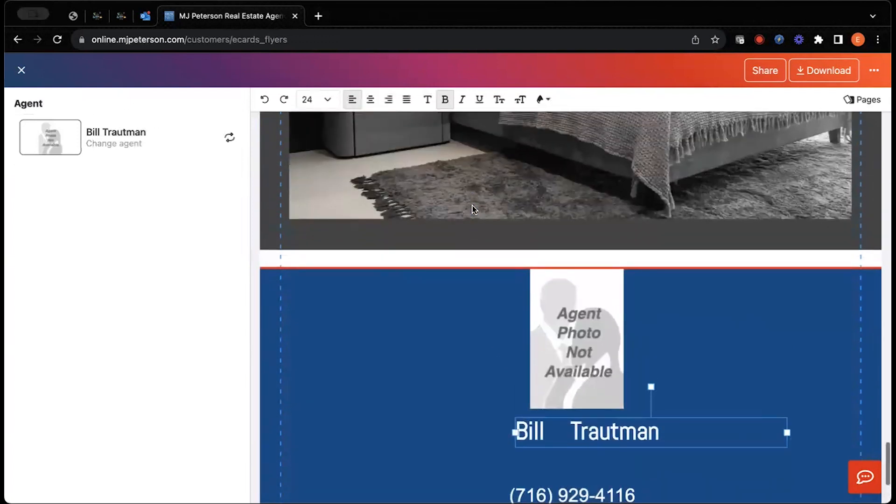
scroll(473, 208, "up", 15)
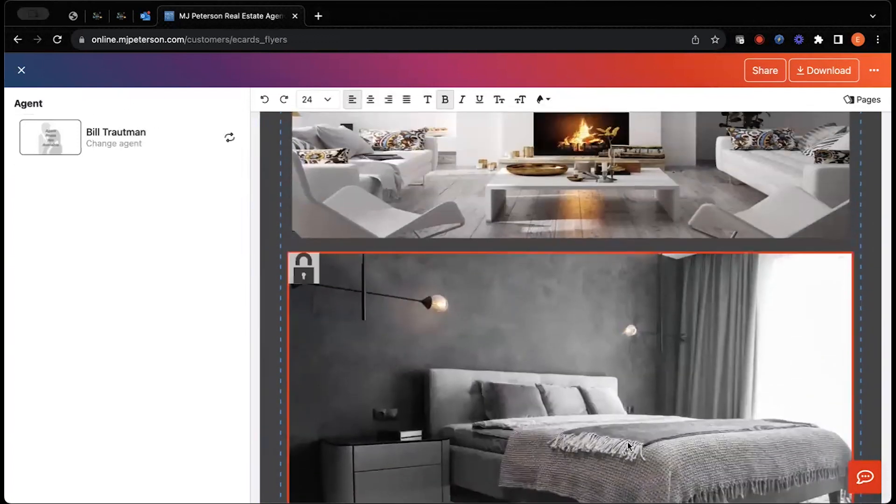
scroll(601, 340, "up", 20)
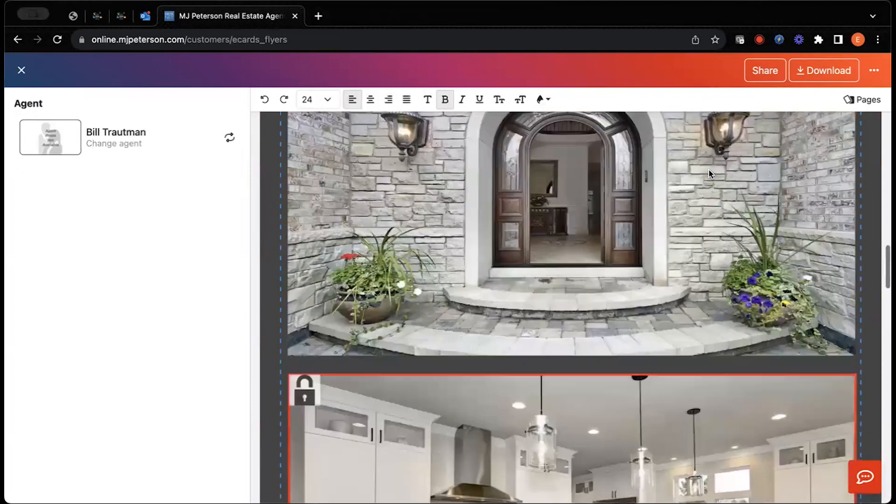
scroll(709, 174, "up", 15)
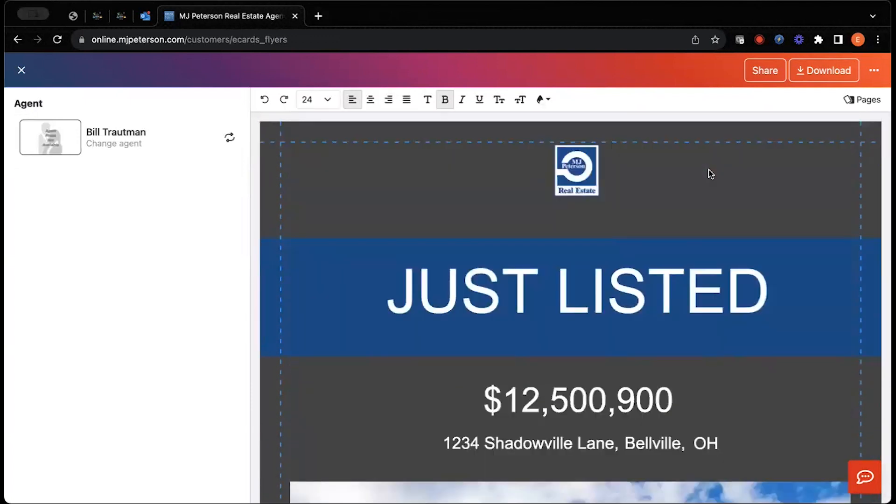
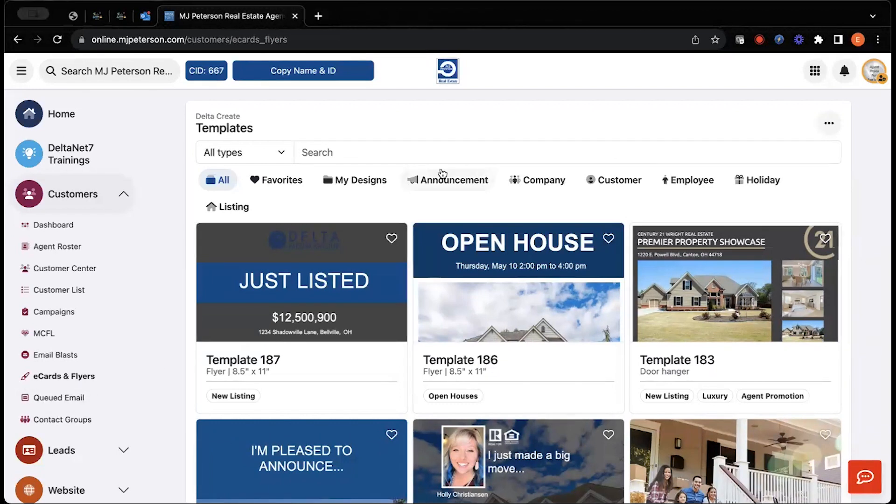
View the Queued Email page, go to Contact Groups, and look through the first page of customer groups.
left_click(80, 405)
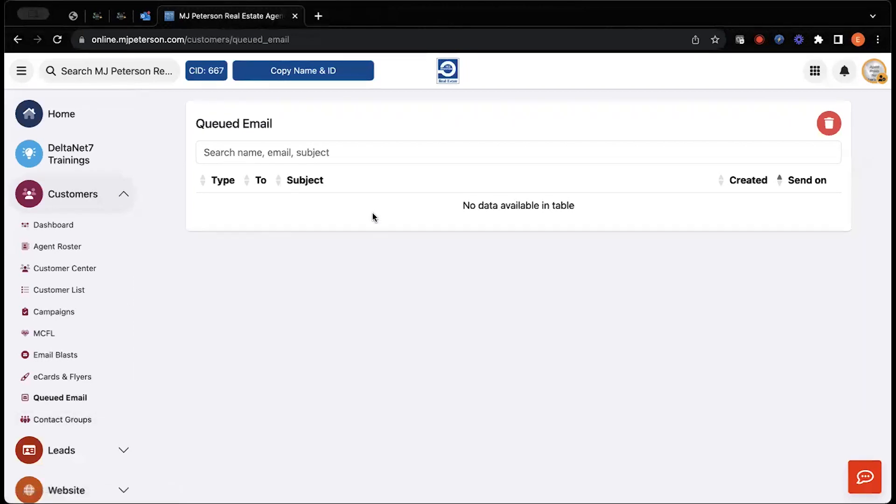
left_click(45, 421)
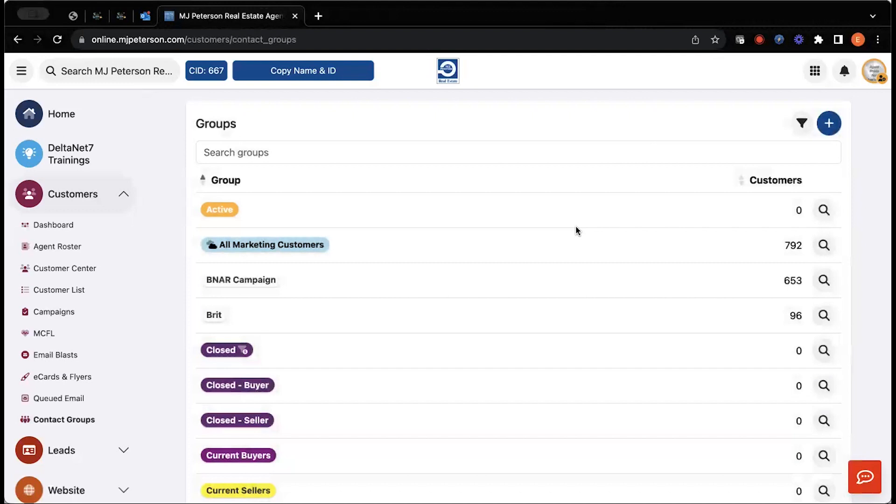
scroll(564, 325, "down", 3)
scroll(564, 325, "up", 2)
scroll(564, 325, "down", 2)
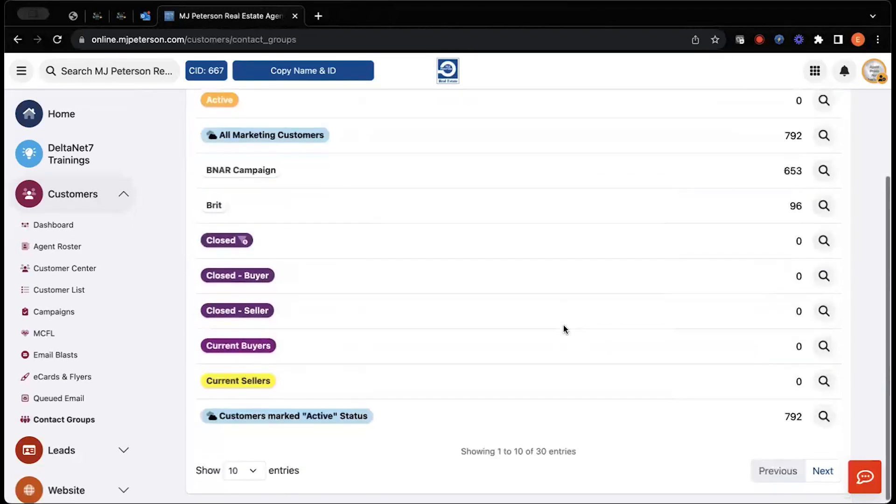
scroll(456, 335, "up", 3)
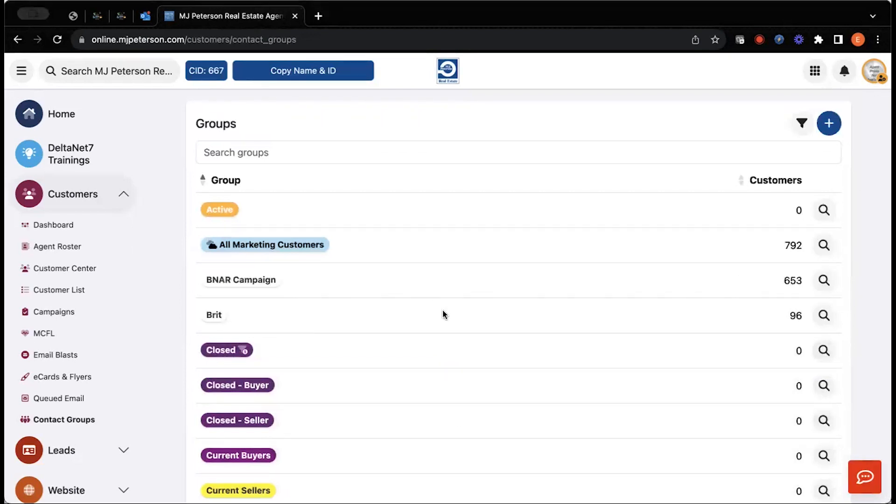
scroll(444, 314, "down", 2)
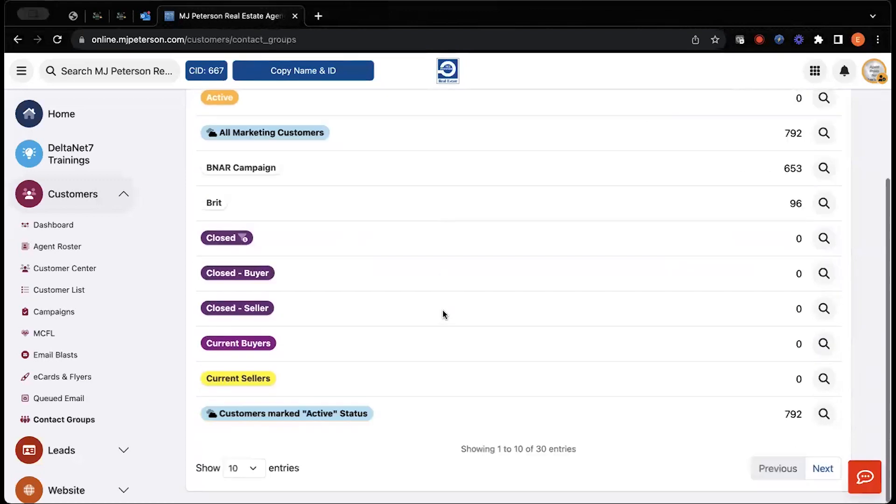
scroll(640, 312, "up", 2)
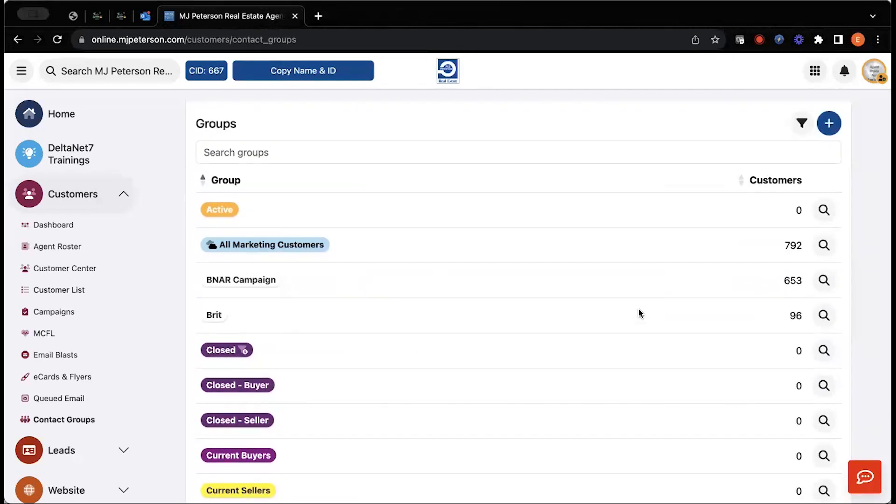
Look over the contact groups, start adding a new group, and compare the Standard and Virtual group types, ending on Virtual.
scroll(640, 312, "down", 2)
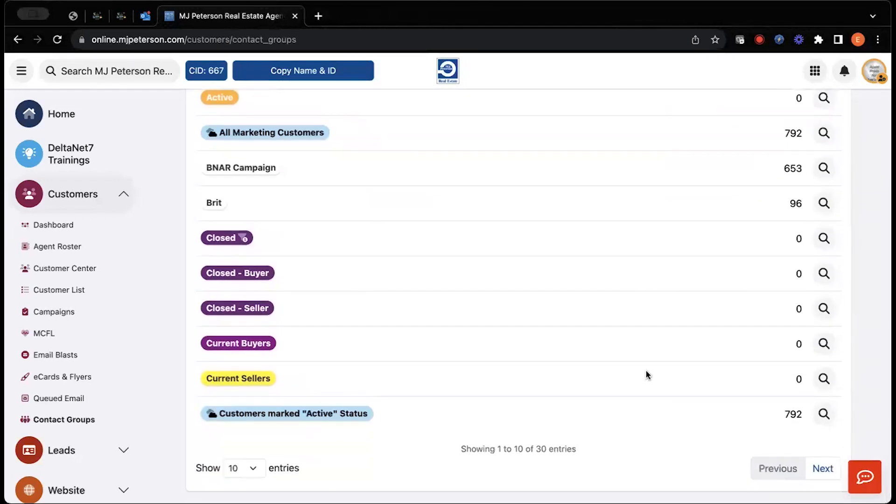
scroll(646, 374, "up", 1)
scroll(646, 370, "up", 1)
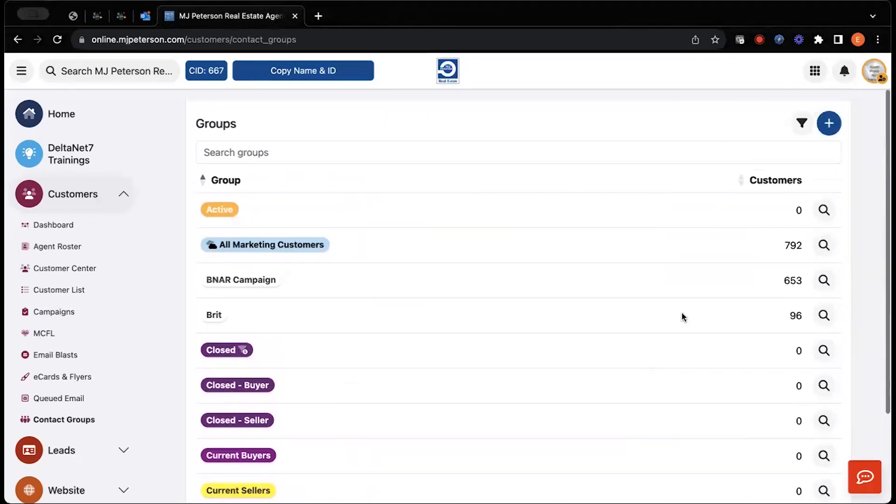
left_click(827, 124)
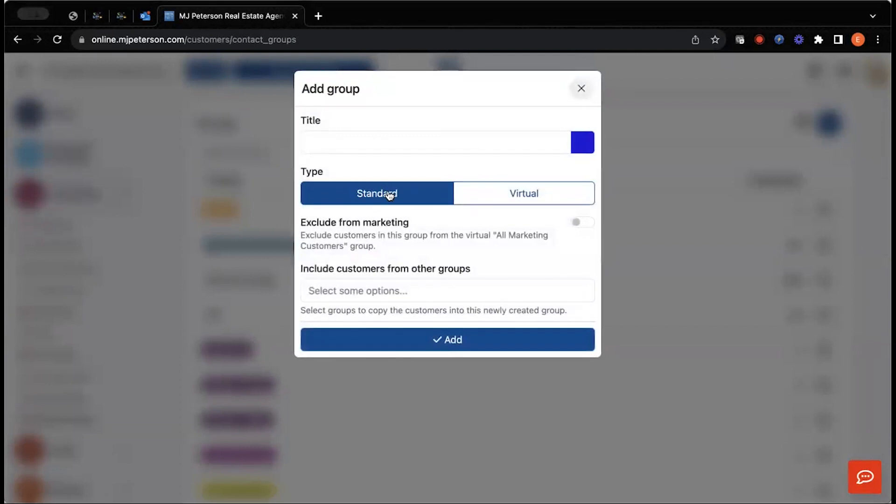
left_click(483, 194)
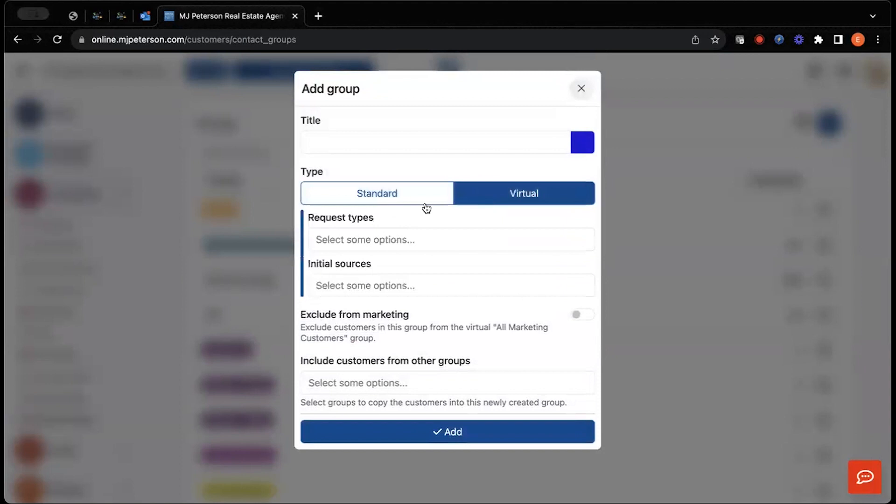
left_click(407, 204)
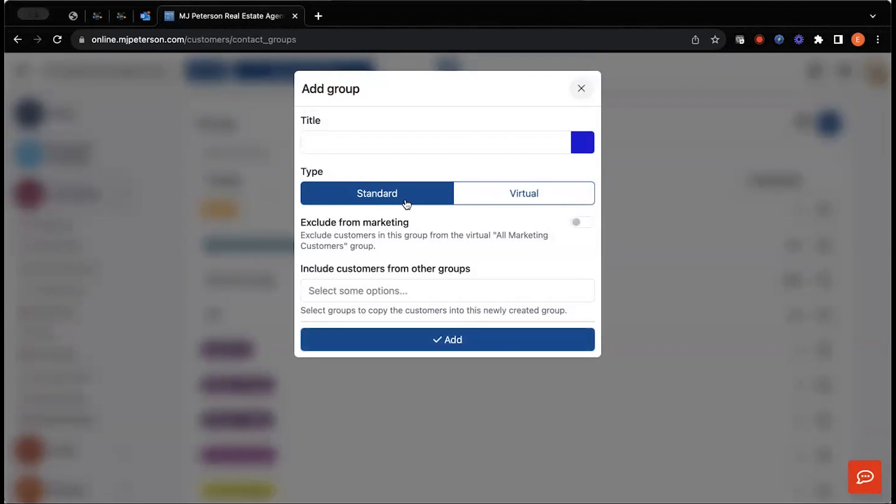
left_click(507, 191)
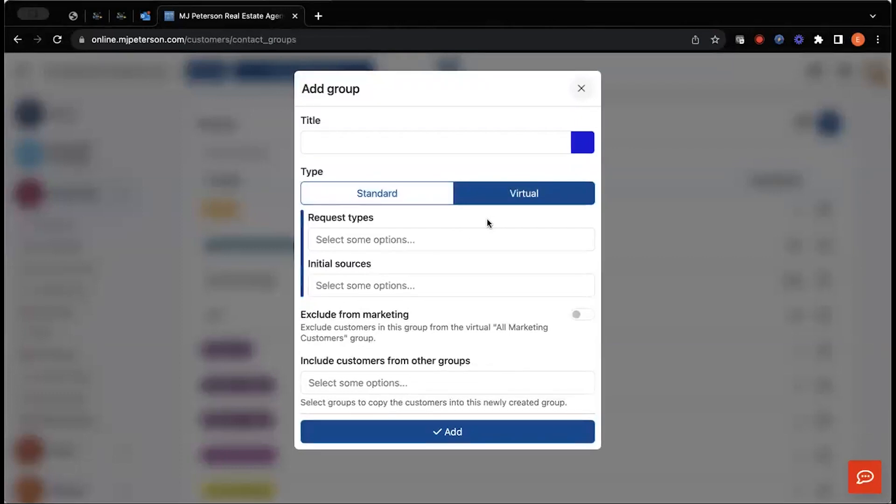
Select Email as the request type for the new virtual group.
left_click(460, 237)
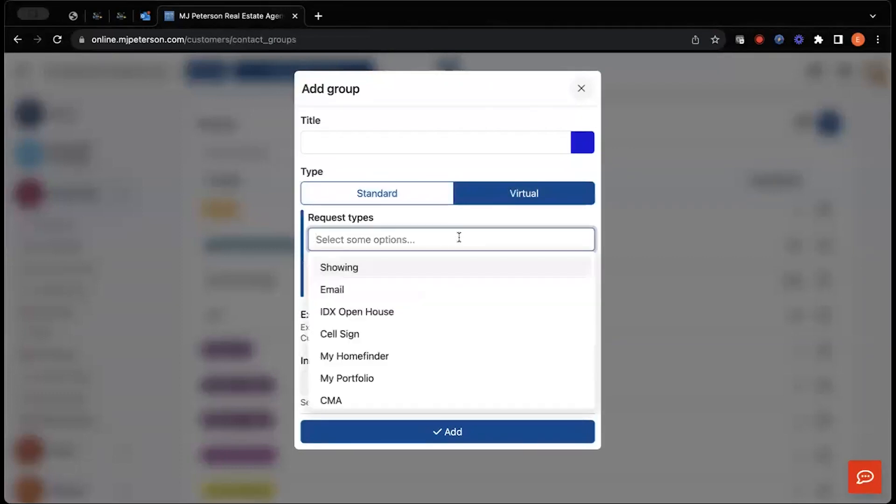
left_click(424, 290)
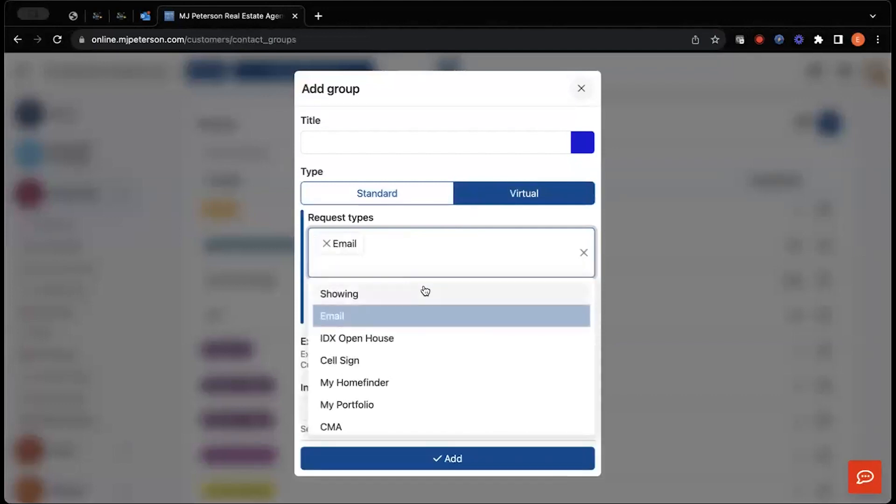
left_click(469, 216)
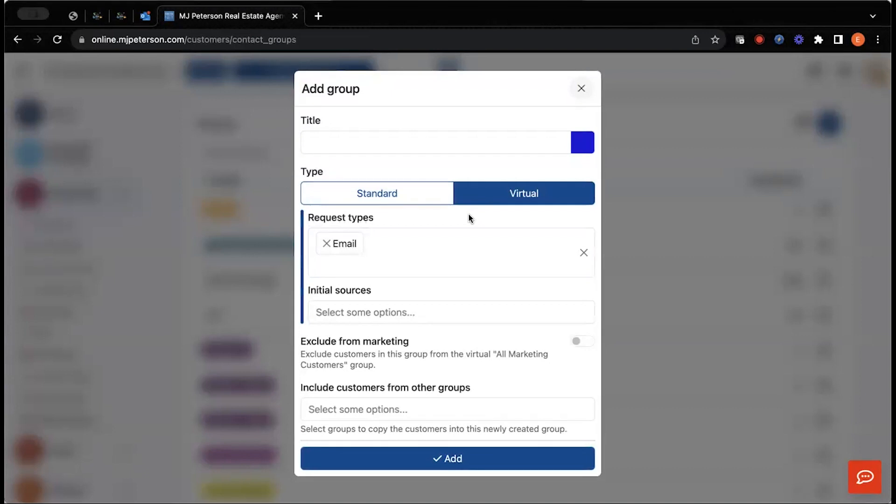
Look through the available initial sources for the virtual group and close the form without adding the group.
left_click(387, 312)
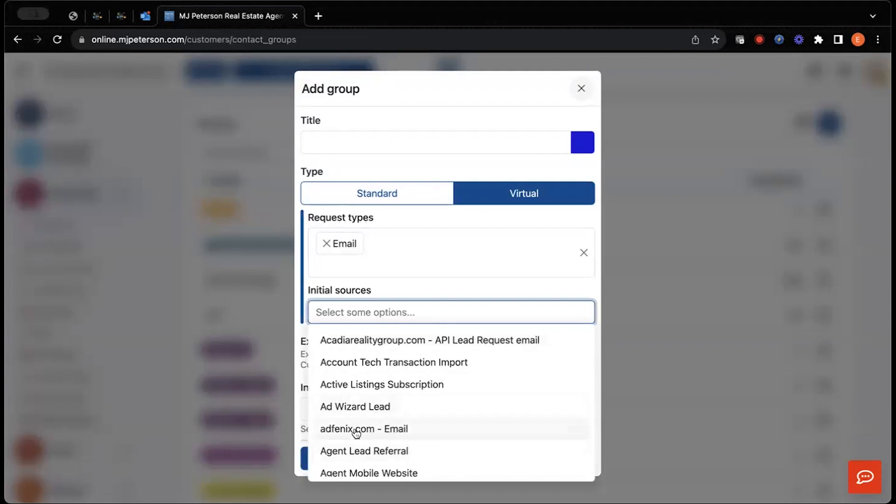
scroll(391, 411, "down", 1)
scroll(392, 410, "down", 10)
scroll(392, 409, "up", 15)
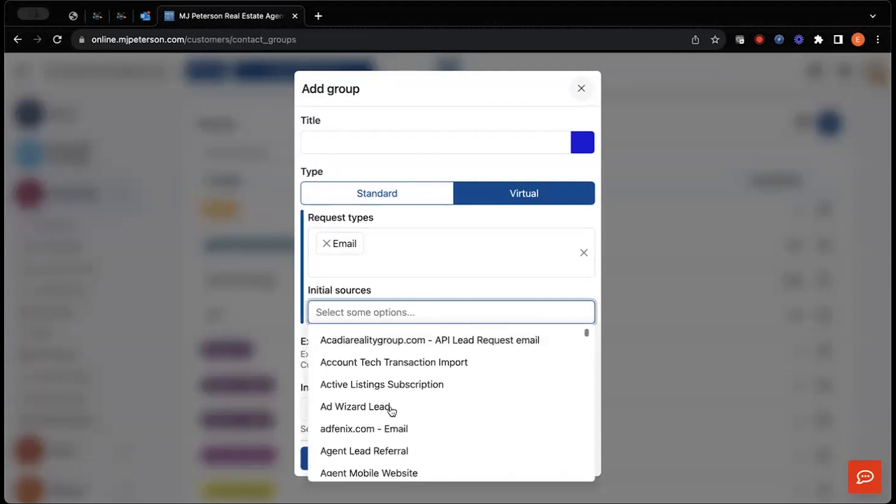
left_click(467, 286)
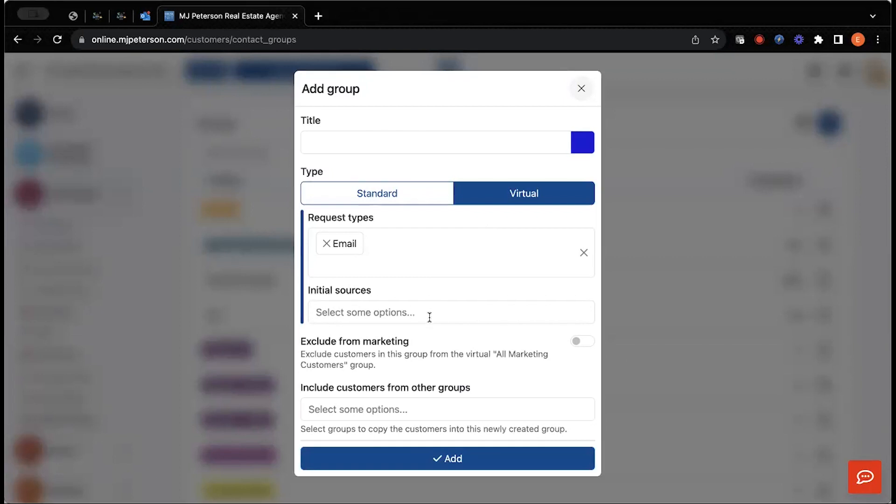
left_click(587, 87)
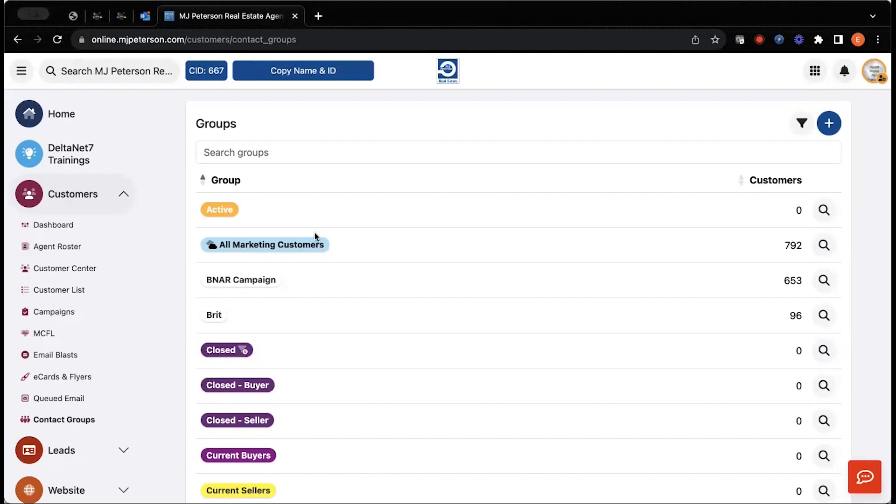
Collapse the Customers section and view the pages available under Leads, leaving both sections collapsed.
left_click(124, 197)
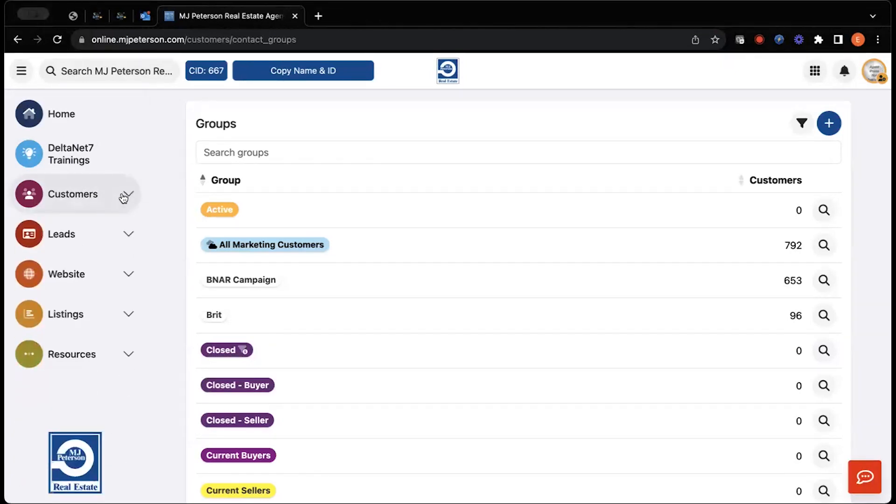
left_click(127, 239)
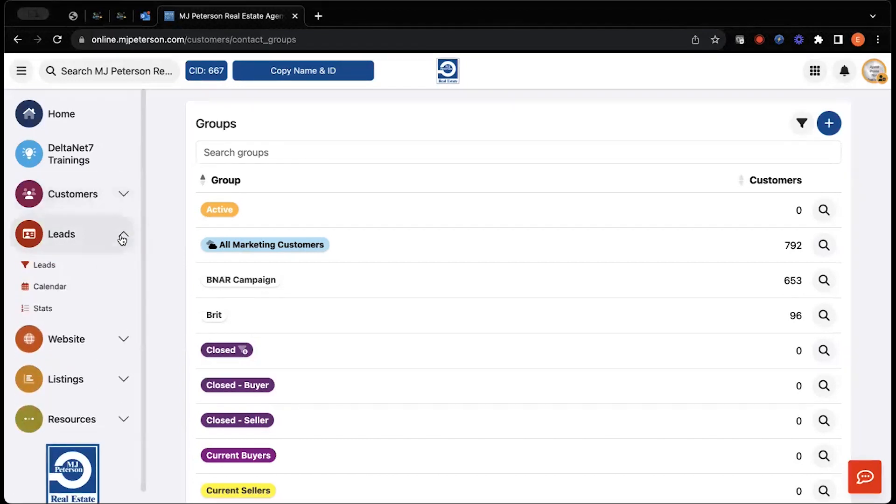
left_click(122, 235)
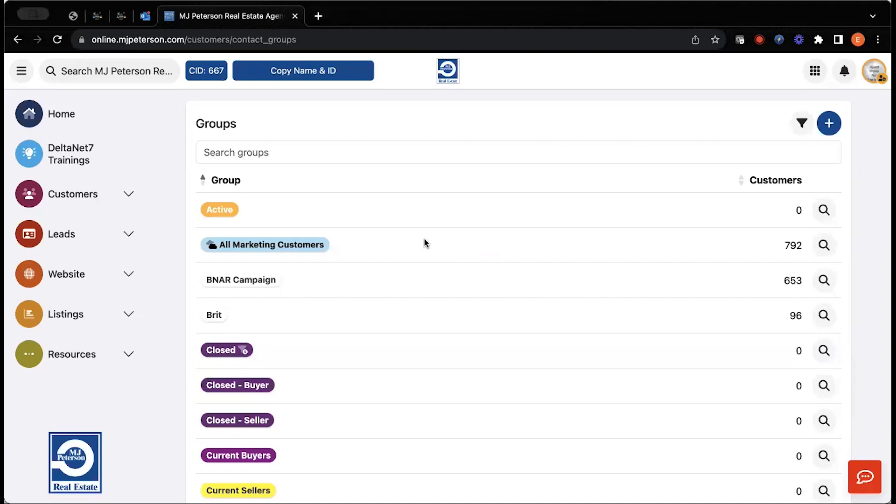
Go to the Customer List and view its export and legend options.
left_click(128, 194)
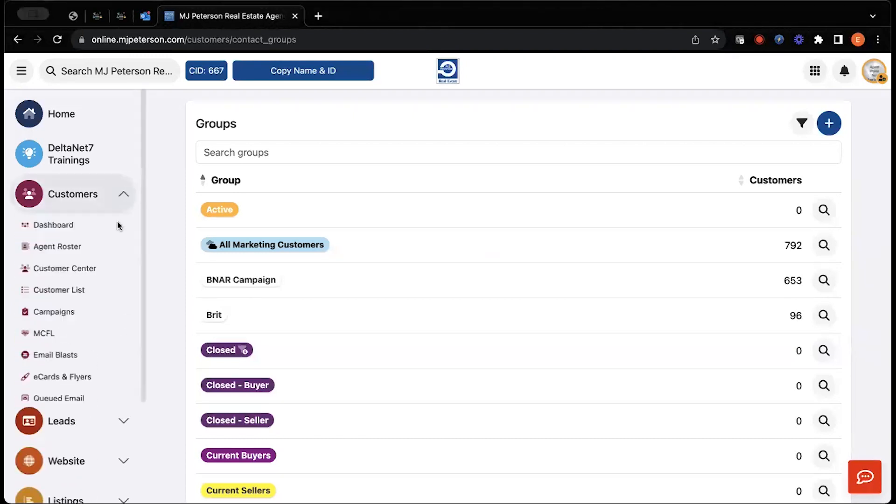
left_click(86, 292)
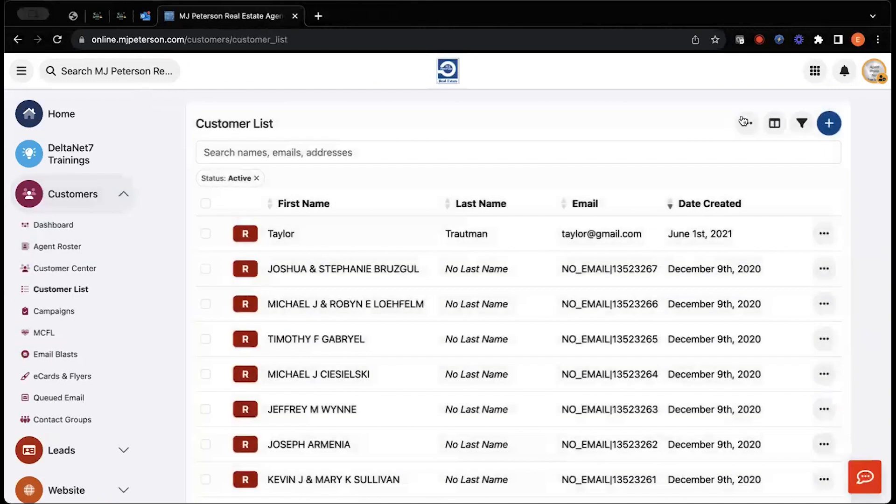
left_click(746, 123)
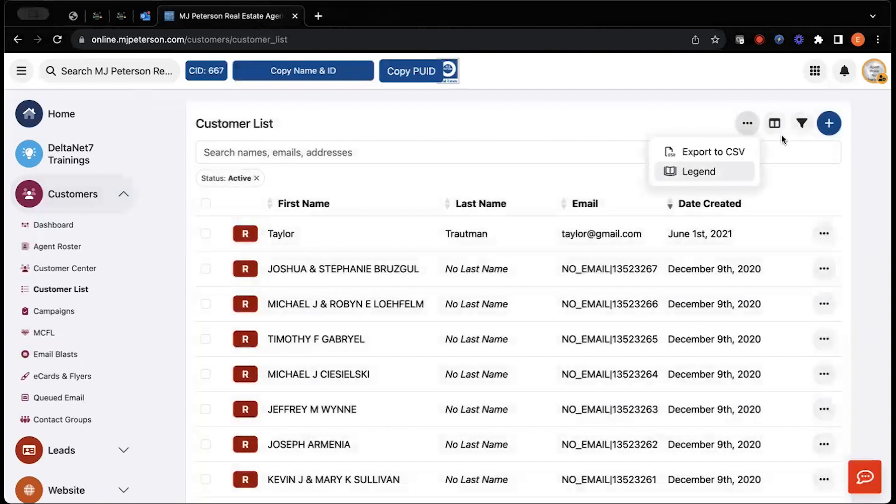
Look through the Customer List filters, including the additional categories and Activity criteria, and close them without applying any.
left_click(802, 124)
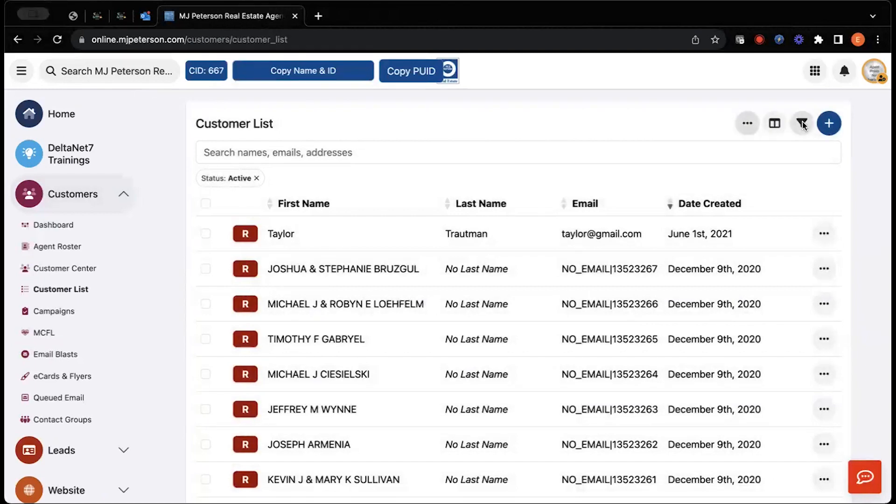
left_click(550, 161)
left_click(452, 162)
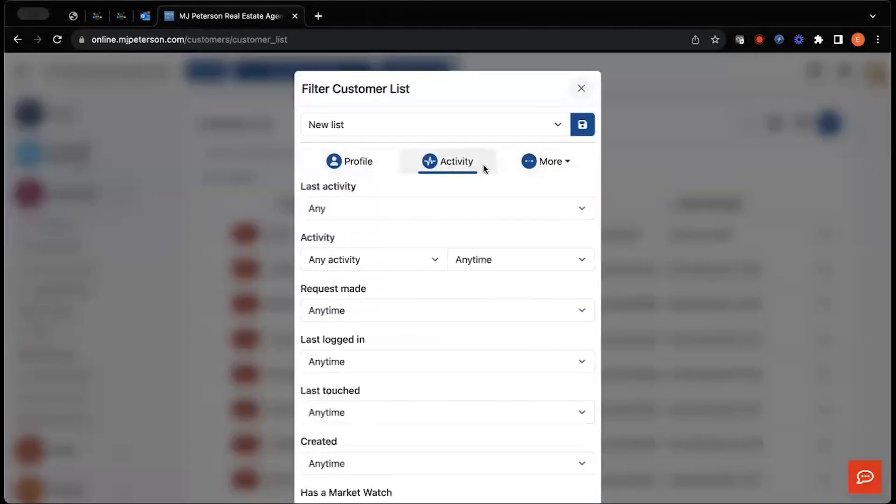
scroll(475, 287, "down", 4)
scroll(475, 288, "up", 4)
left_click(581, 88)
Open the profile of the first customer in the list and view its additional actions.
scroll(769, 169, "down", 2)
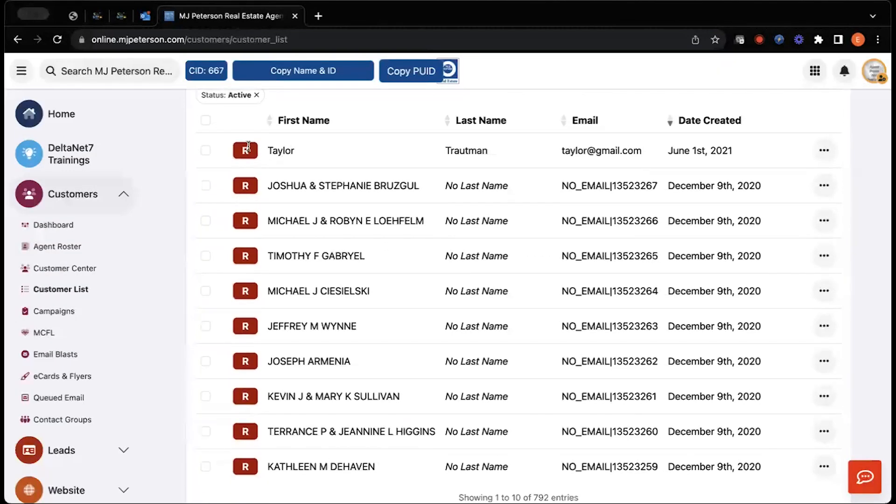
left_click(824, 152)
left_click(778, 182)
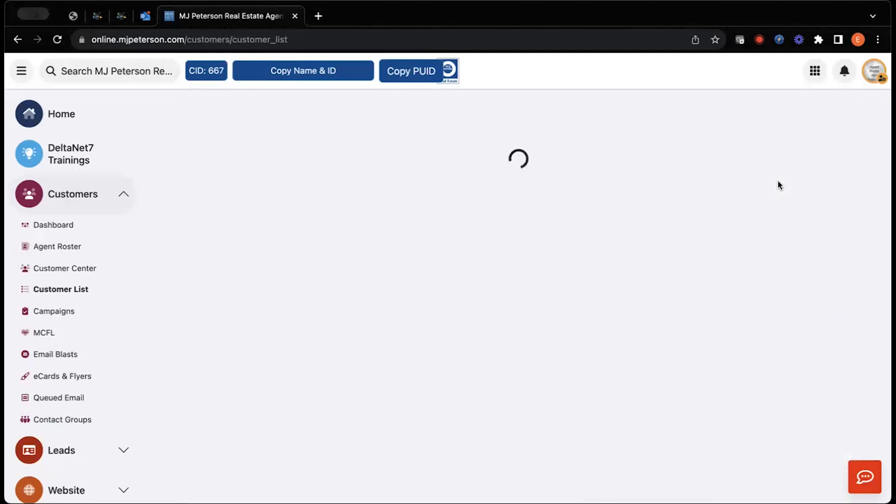
scroll(698, 200, "down", 2)
scroll(767, 205, "up", 2)
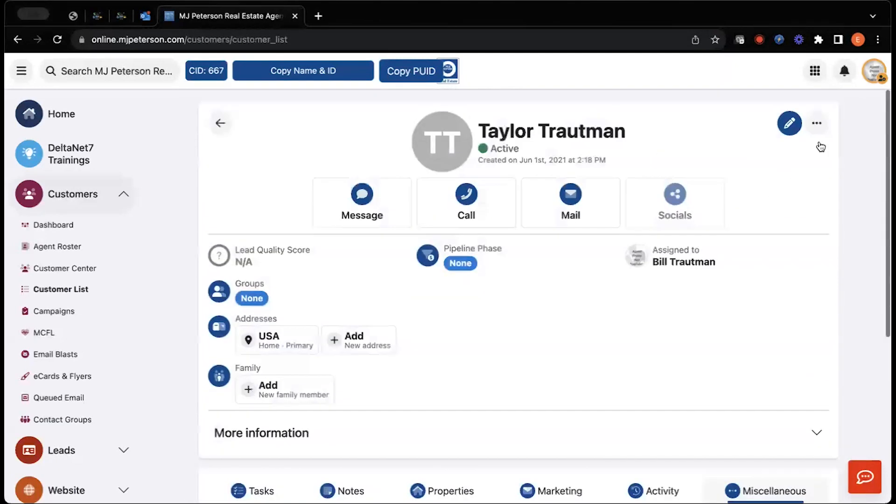
left_click(817, 123)
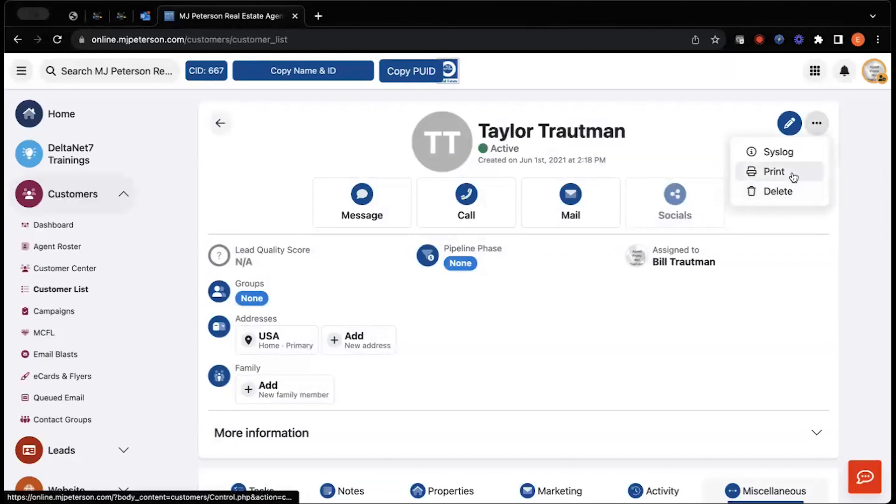
Review the Activity and Miscellaneous sections of the customer's profile and return to the Customer List.
scroll(799, 301, "down", 6)
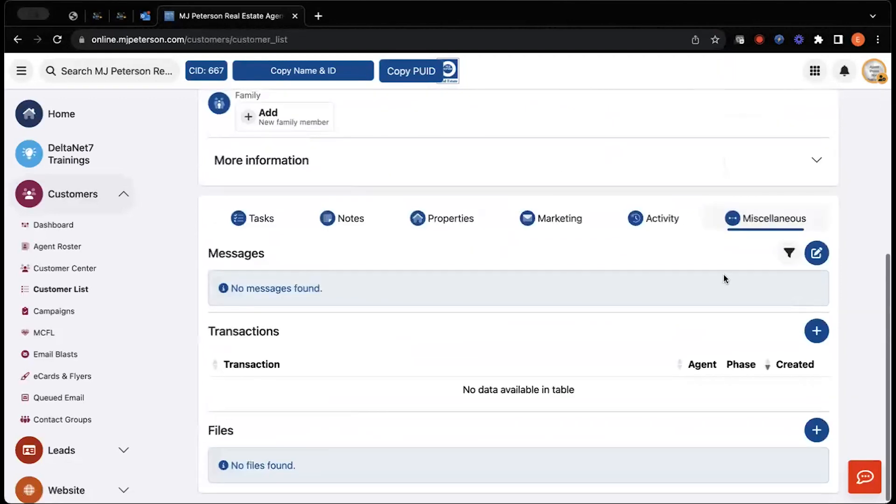
left_click(665, 221)
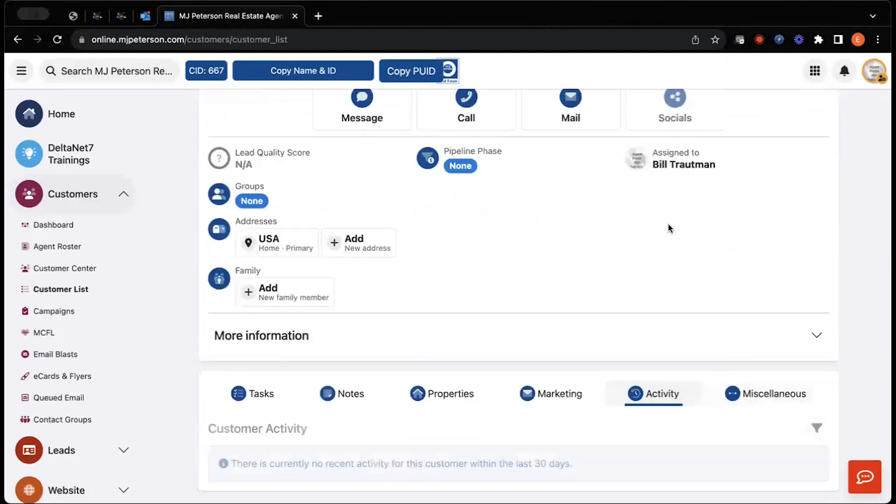
left_click(734, 392)
scroll(686, 226, "down", 4)
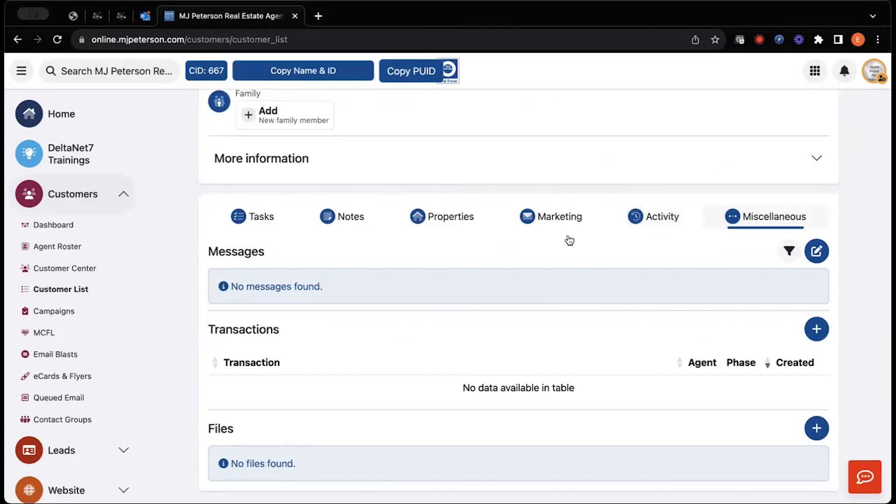
scroll(630, 255, "up", 4)
scroll(629, 255, "up", 3)
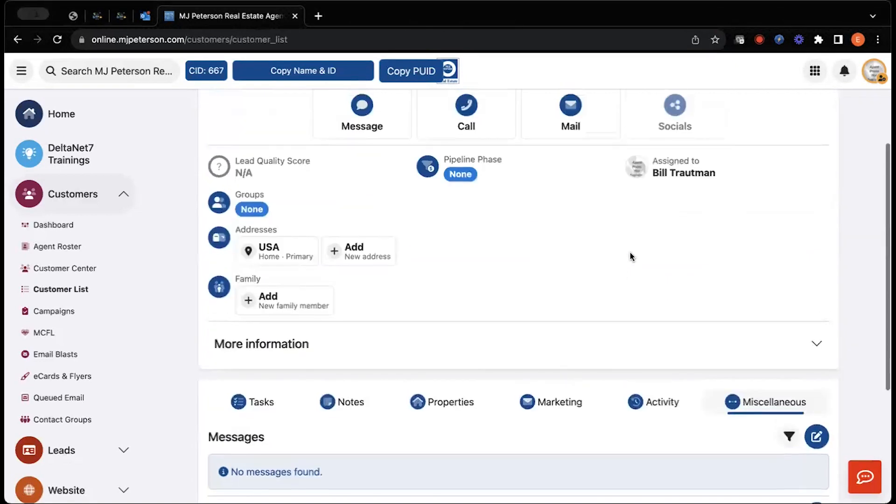
left_click(207, 128)
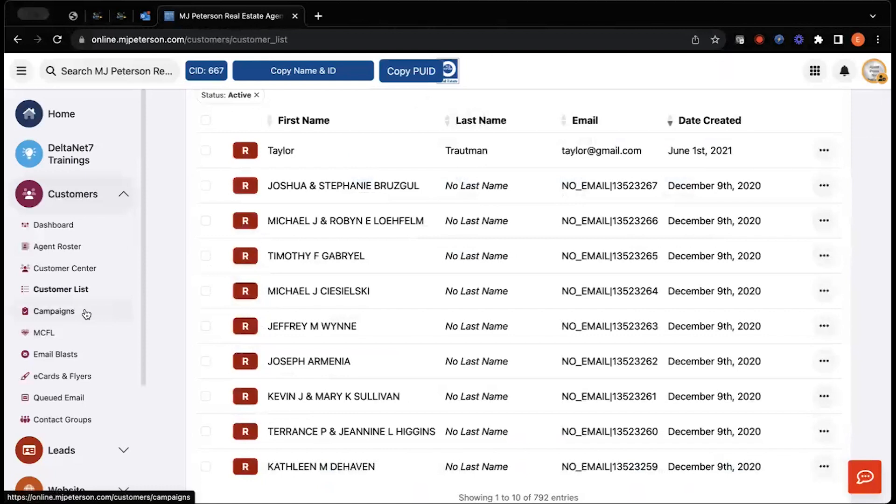
Check the Export to CSV and Legend options of the Customer List again and dismiss them.
scroll(526, 226, "up", 2)
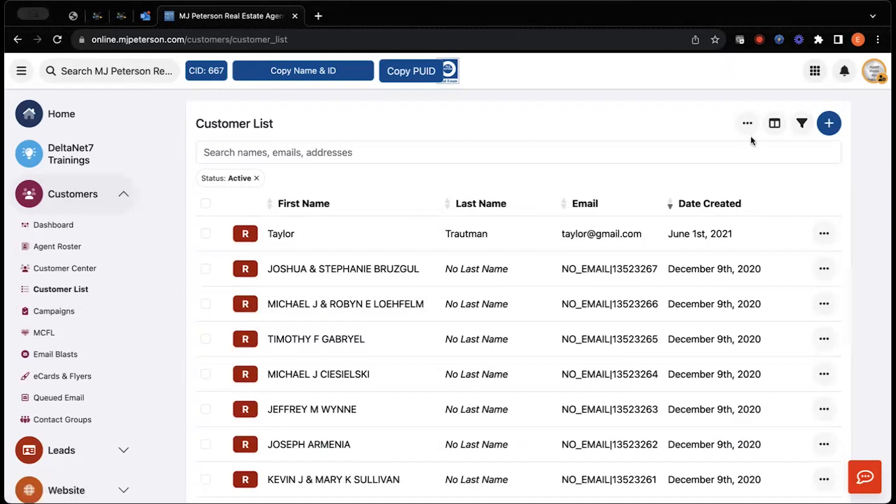
left_click(747, 123)
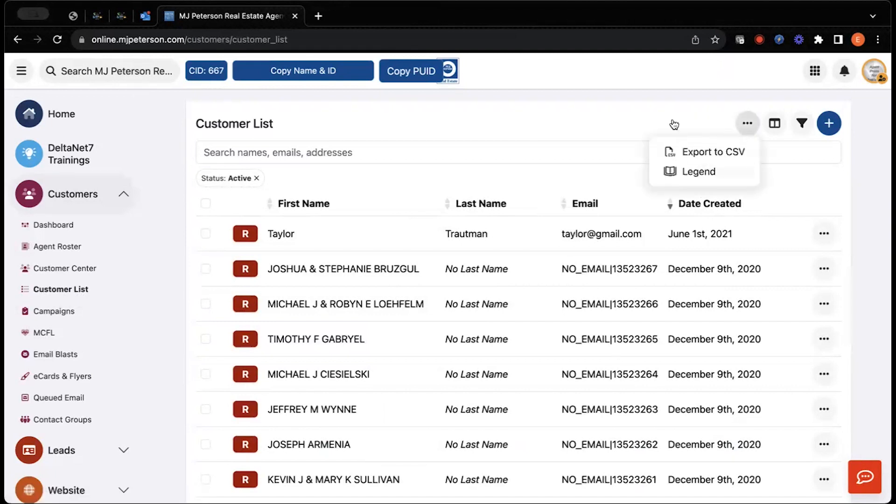
left_click(654, 119)
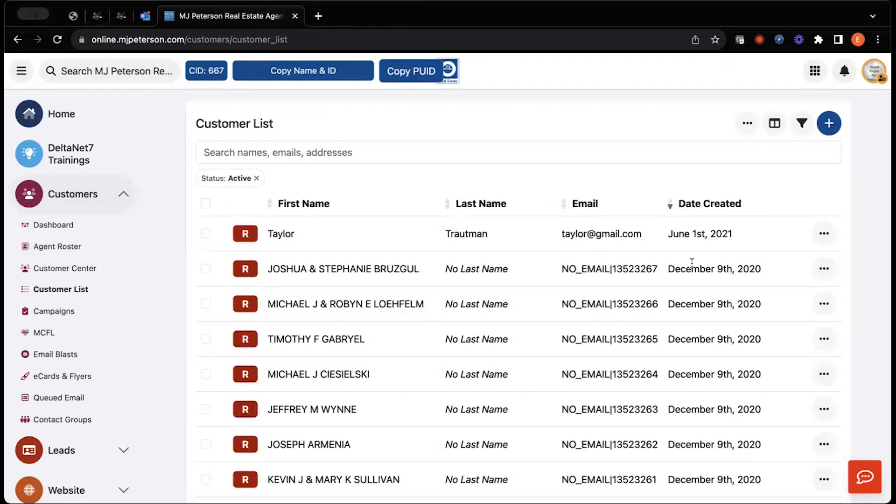
Look through the column settings of the Customer List and close them without changes.
left_click(775, 130)
scroll(388, 265, "down", 3)
scroll(387, 265, "up", 3)
scroll(388, 265, "down", 1)
scroll(387, 265, "up", 1)
left_click(581, 89)
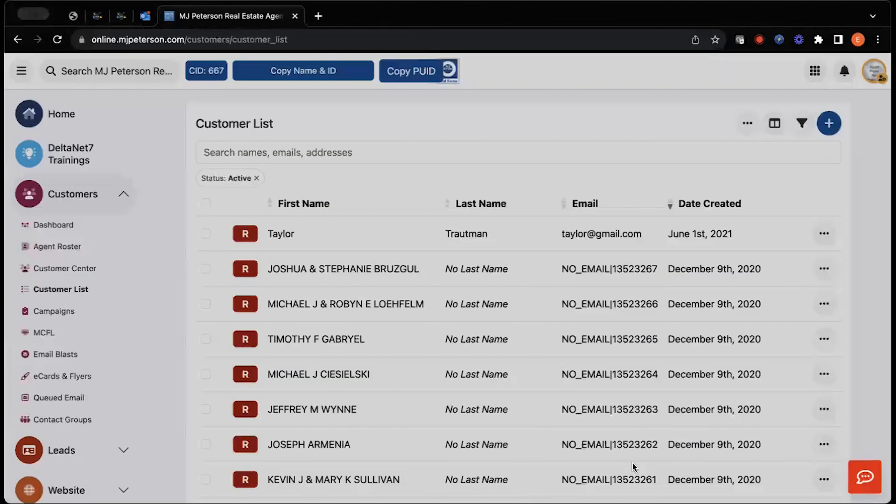